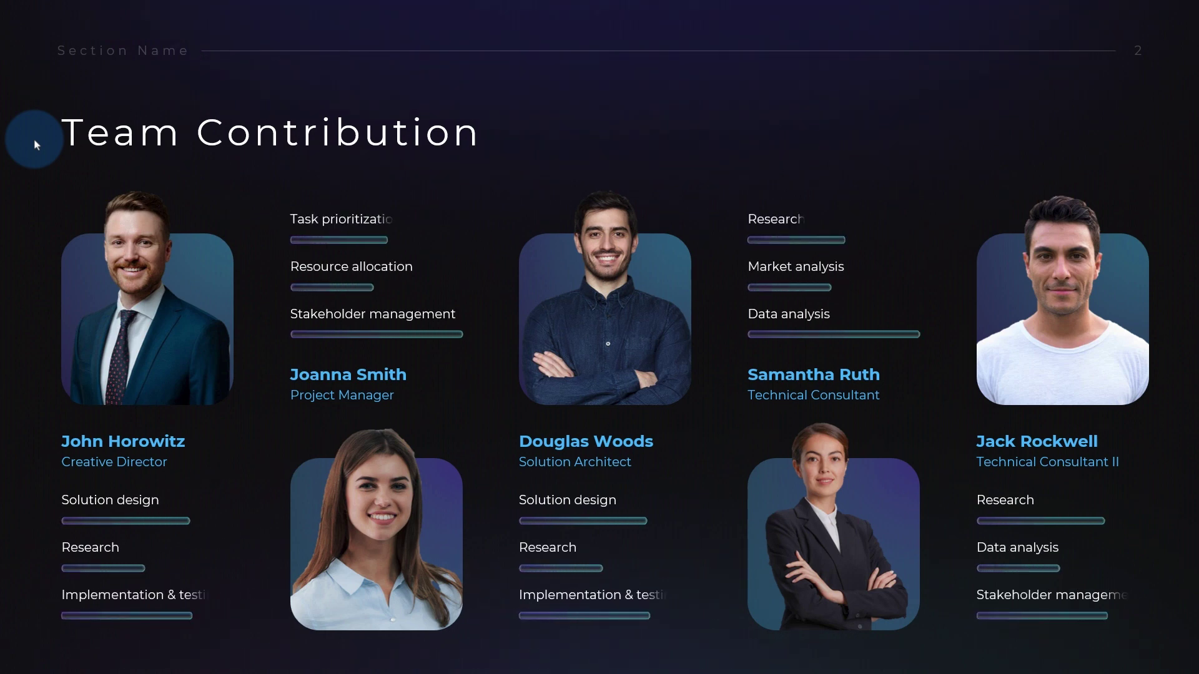
Step: Add two blank slides after the Team Contribution slide
click(35, 145)
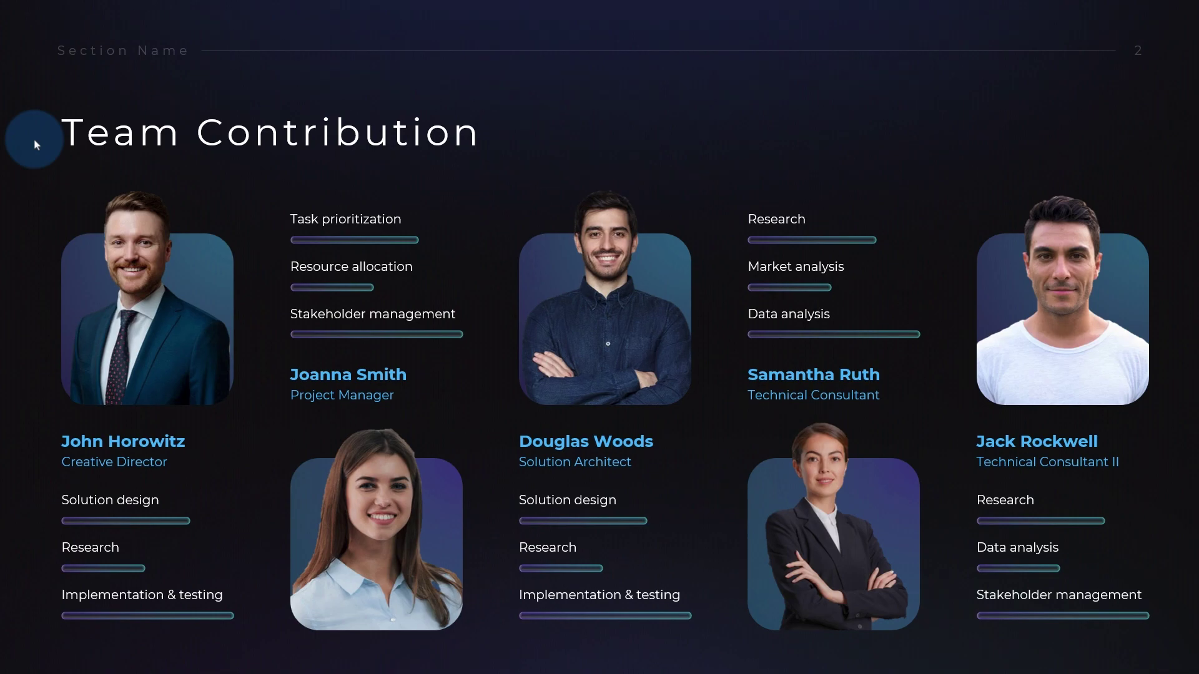
right_click(76, 357)
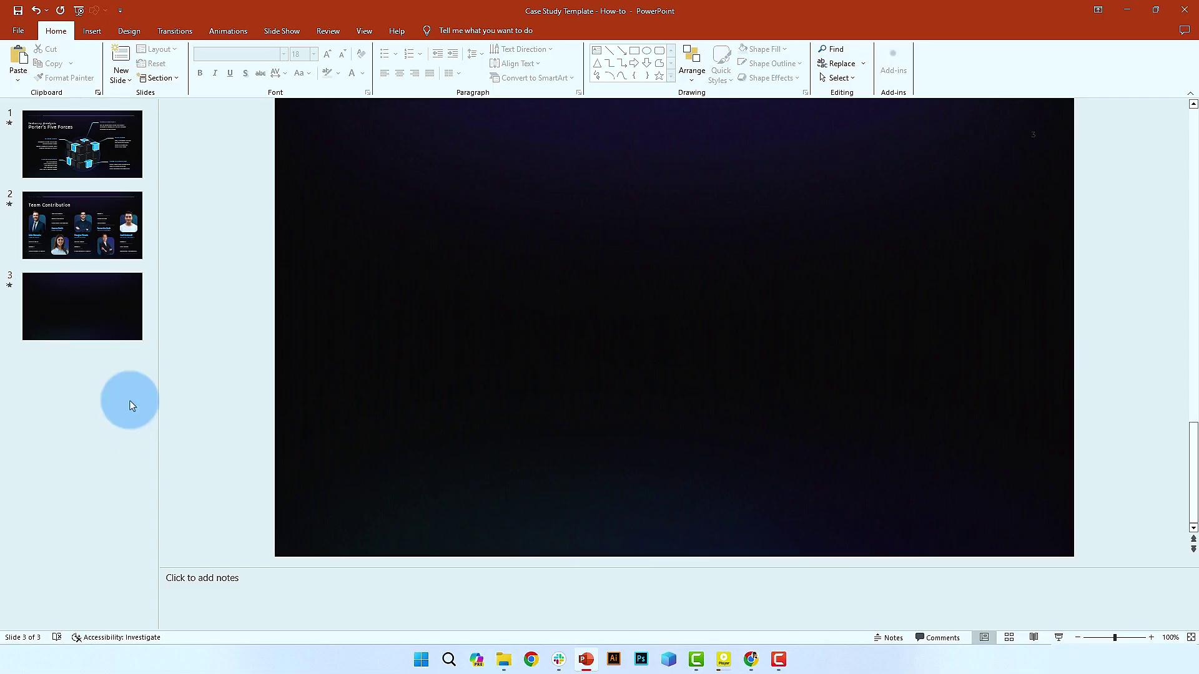
click(95, 302)
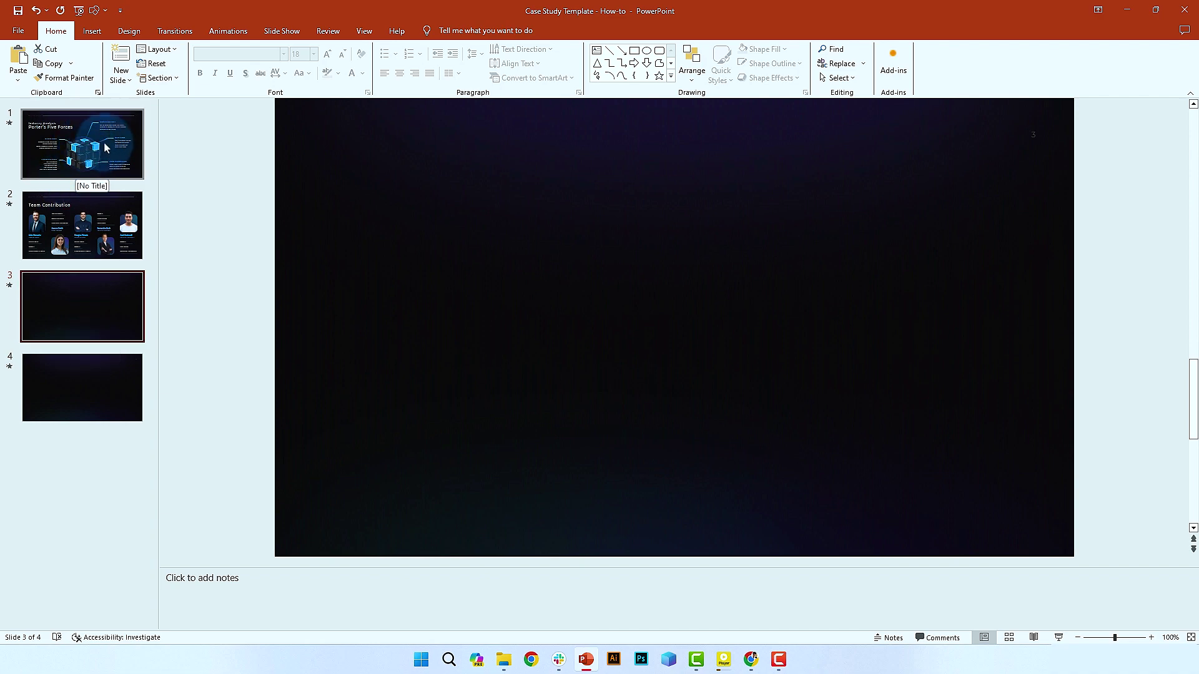
Step: Review the finished Porter's Five Forces and Team Contribution slides
click(106, 148)
click(98, 217)
click(94, 145)
click(141, 176)
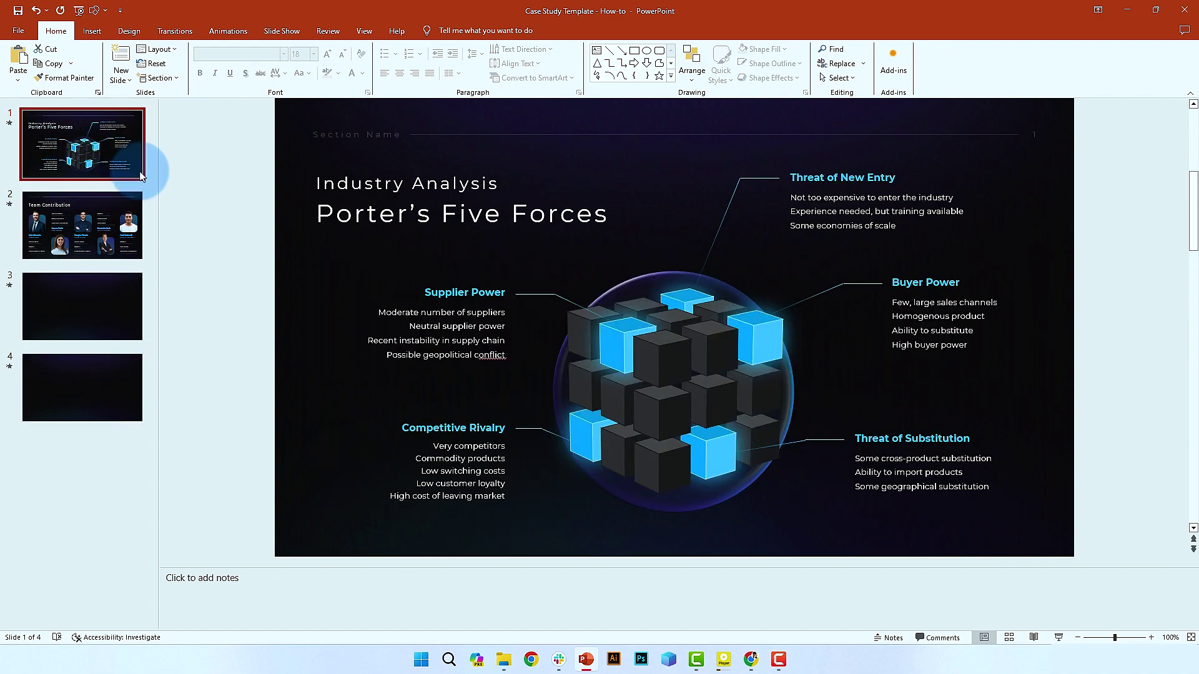
Step: Insert a text box reading "Section Name" in the upper left corner of slide 3
click(77, 327)
click(97, 10)
click(96, 40)
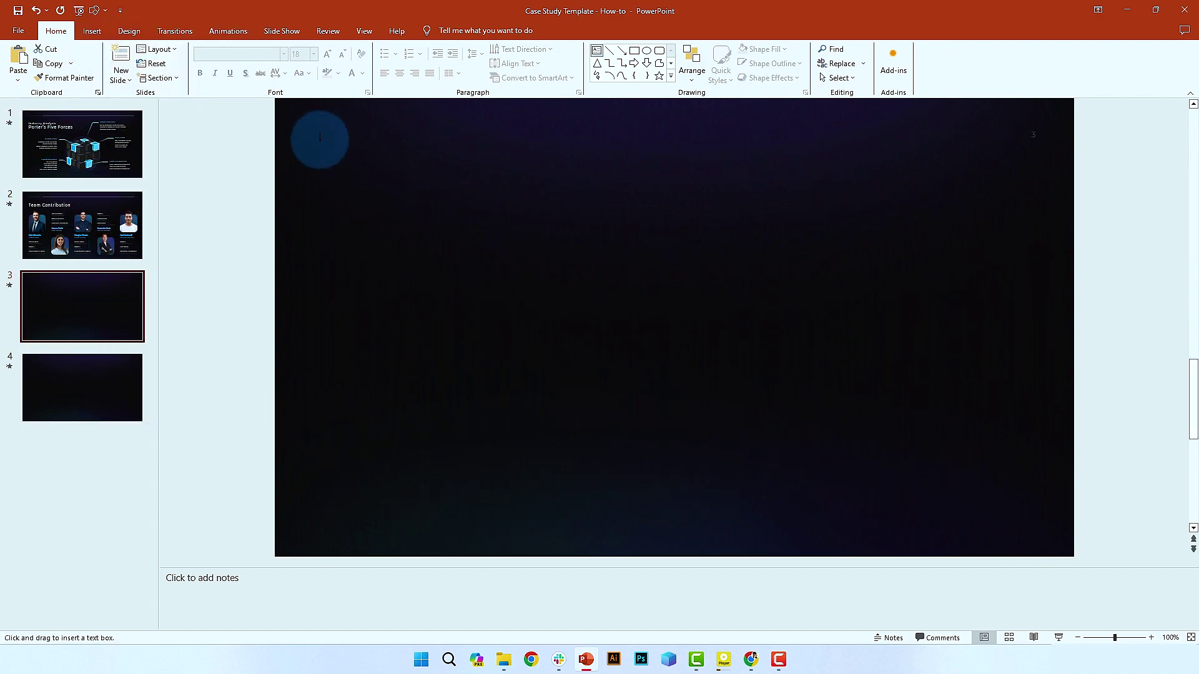
click(320, 136)
text(Section Name)
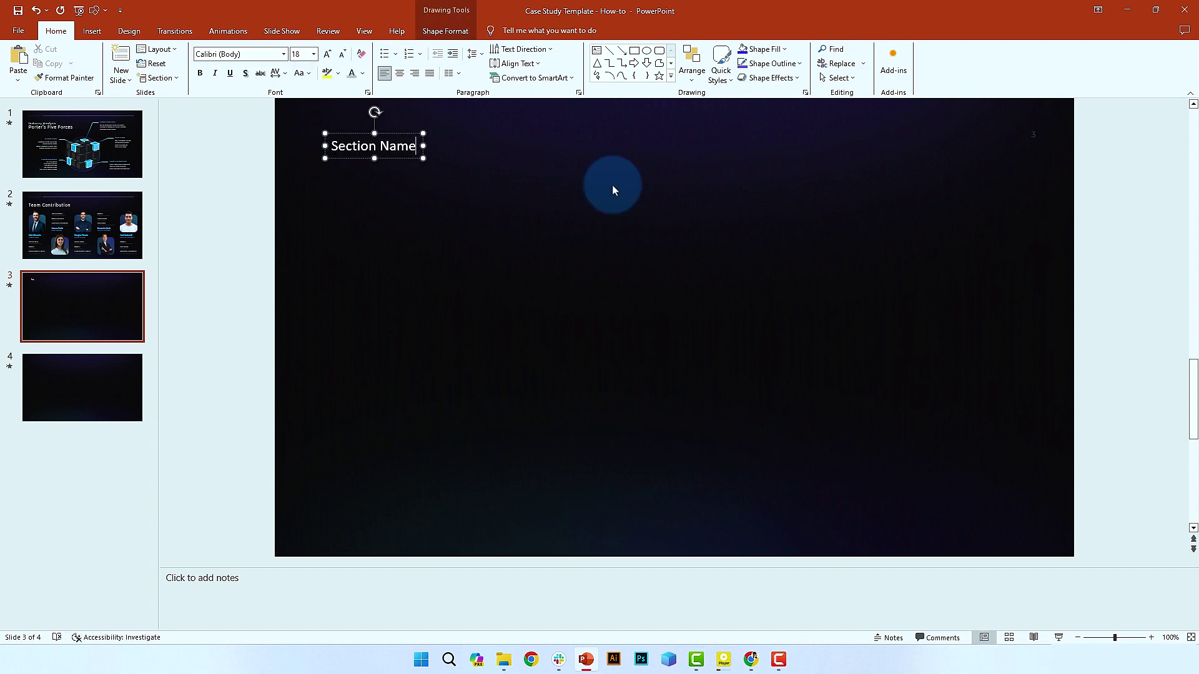
Step: Format the Section Name text as Montserrat 10 pt and shift its text box closer to the slide's corner
click(299, 55)
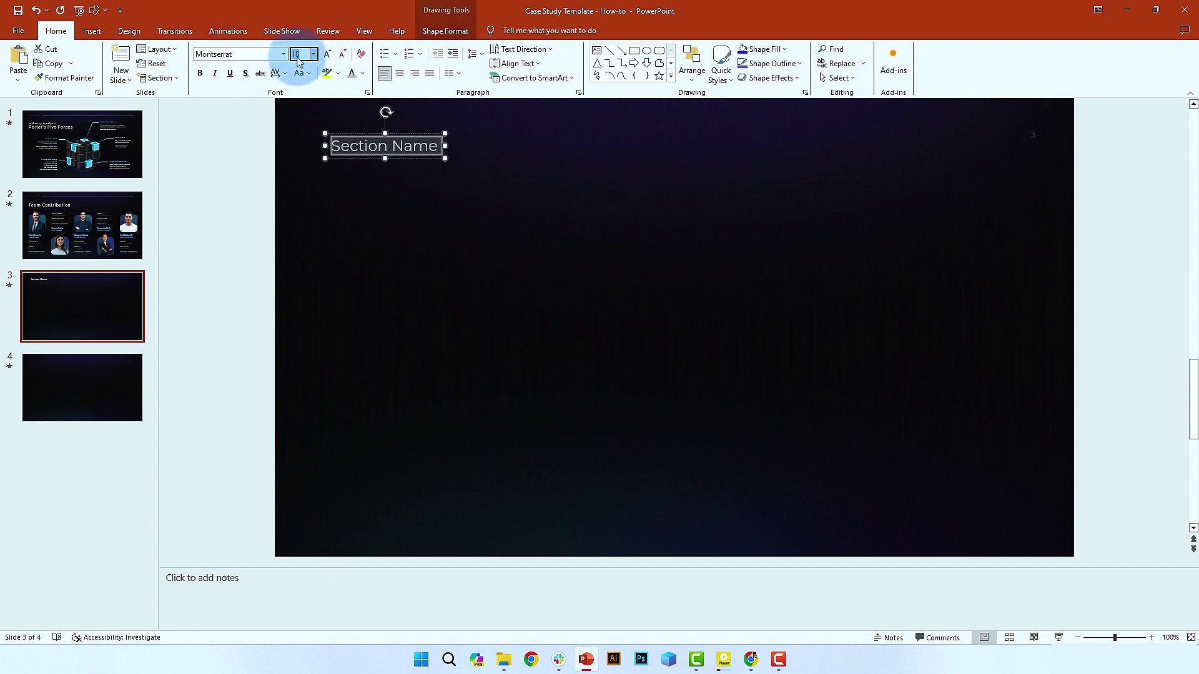
click(422, 429)
click(1114, 134)
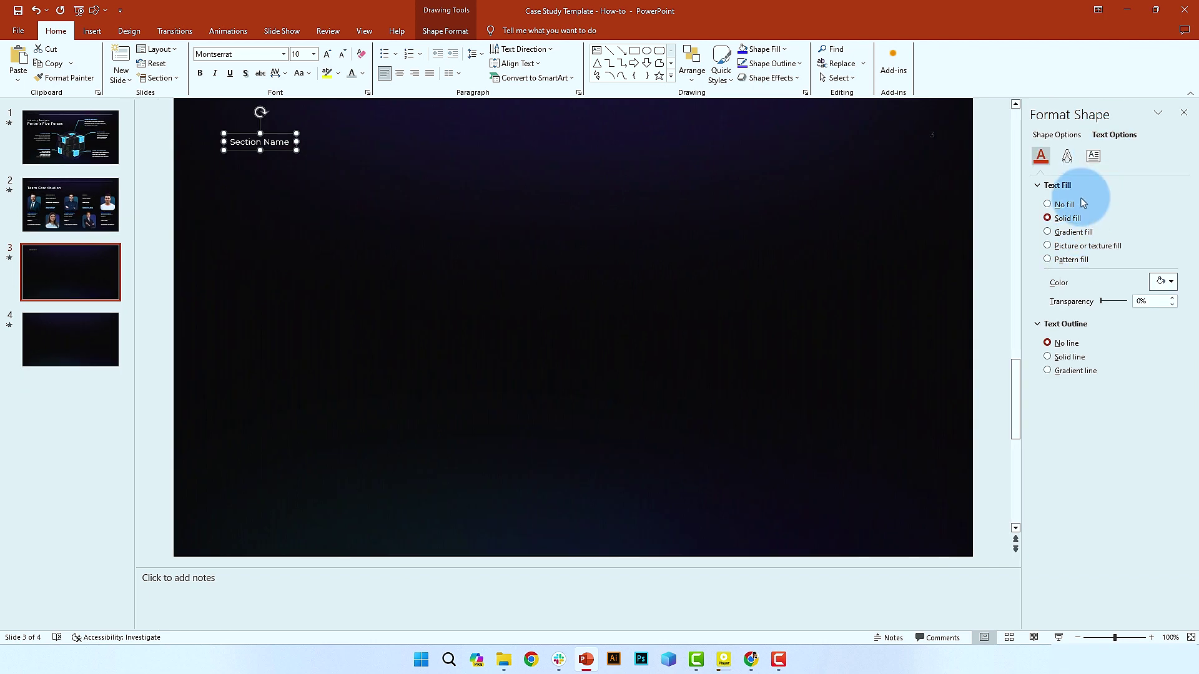
click(261, 132)
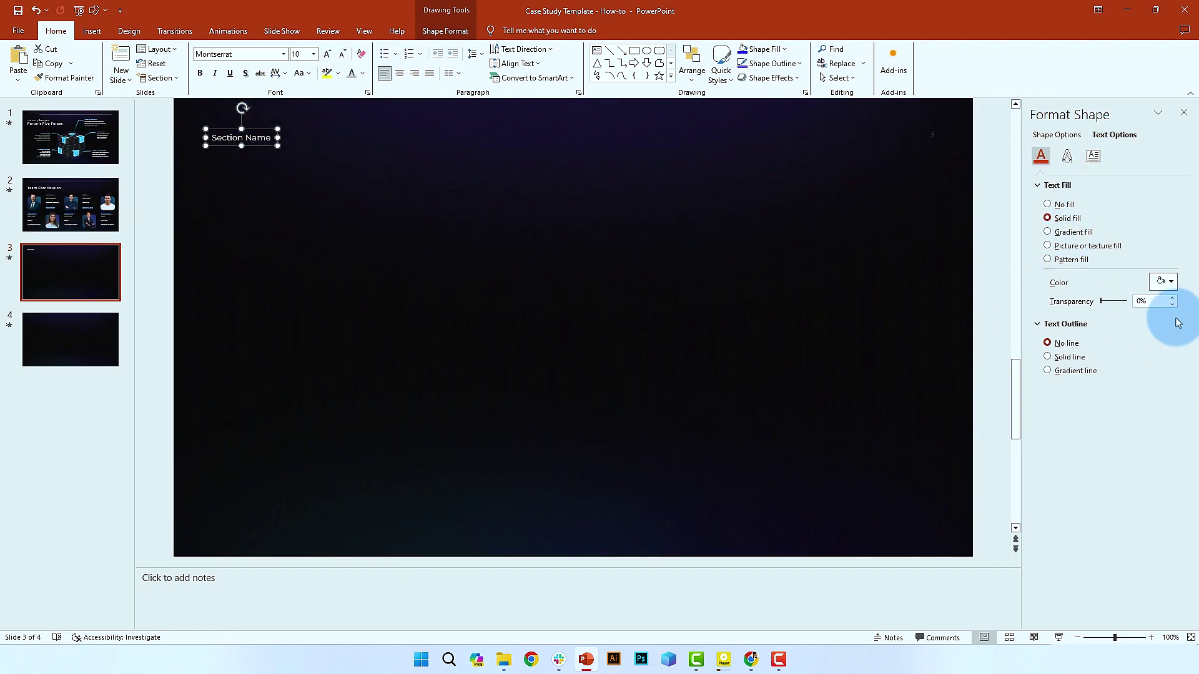
Step: Set the Section Name text fill transparency to 75%
text(75)
click(936, 367)
click(1170, 282)
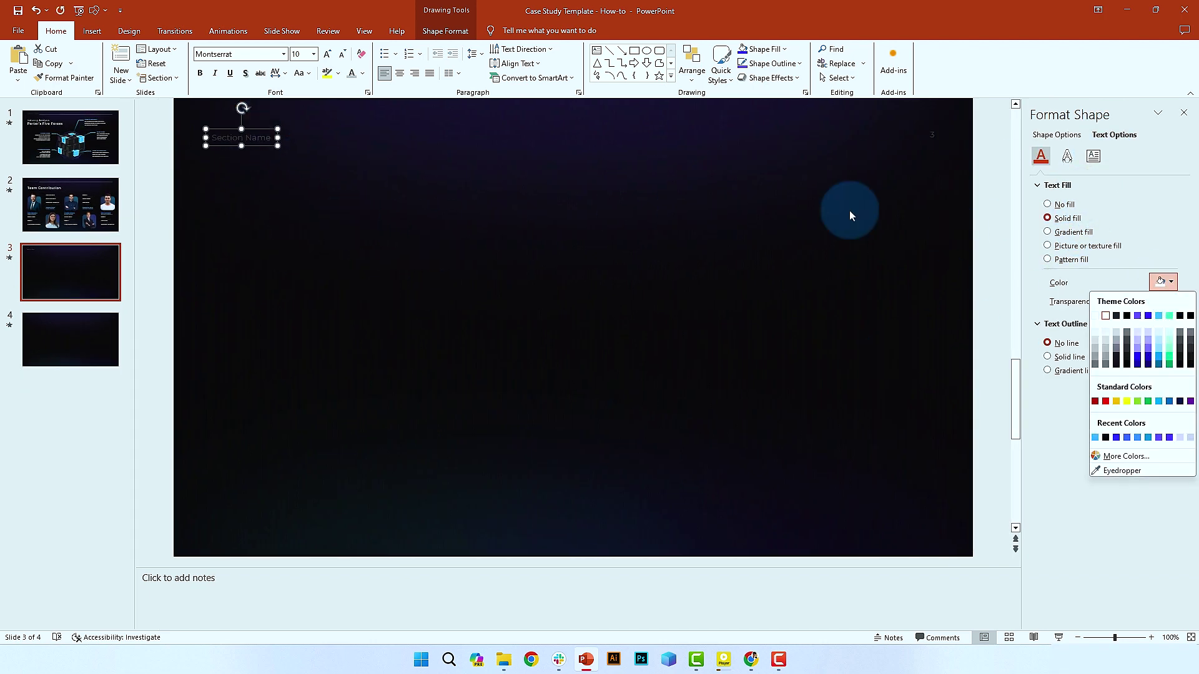
click(850, 212)
Step: Draw a thin horizontal line from the Section Name label to the slide number
click(95, 10)
click(108, 45)
drag(278, 137, 916, 180)
click(1163, 331)
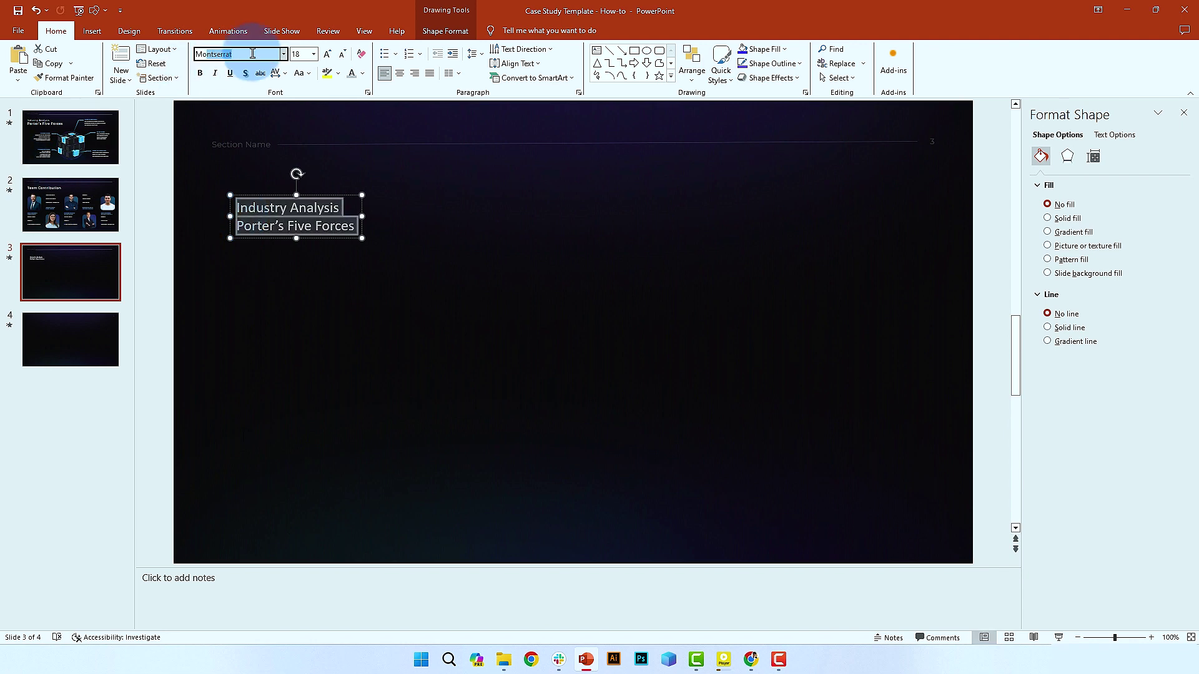
Step: Enlarge the "Porter's Five Forces" title line and set the "Industry Analysis" line to 20 pt
triple_click(269, 230)
text(0)
key(Return)
triple_click(306, 207)
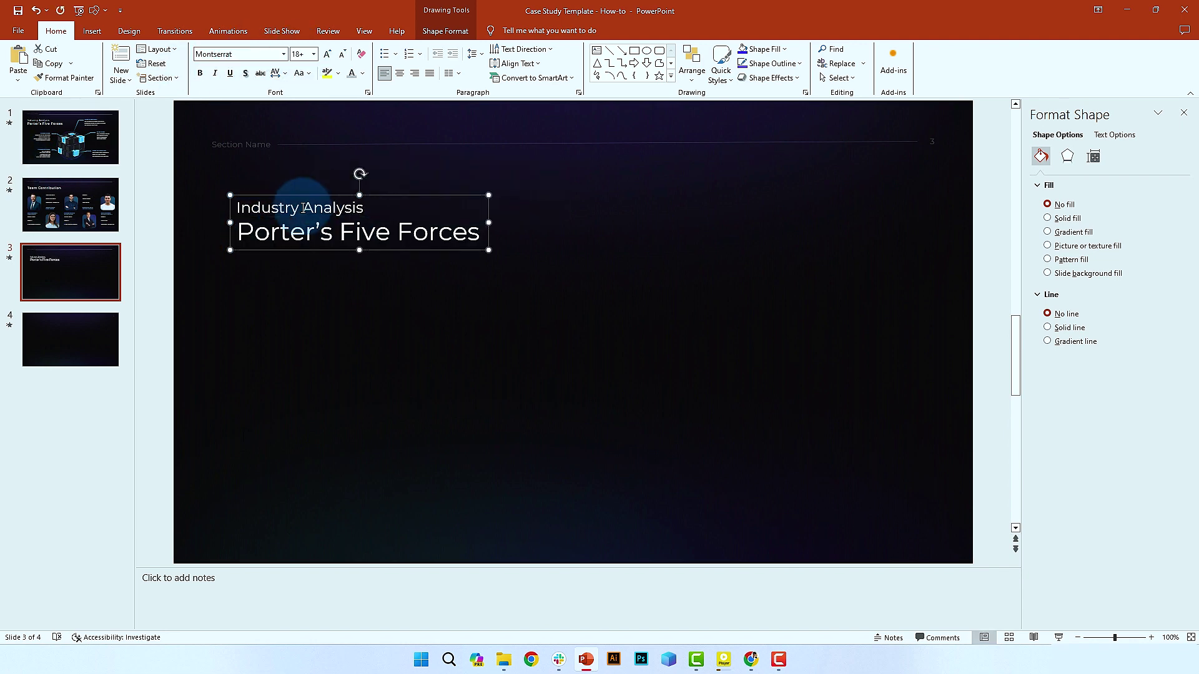
click(301, 55)
text(20)
key(Return)
Step: Expand the character spacing of both title lines by 3 pt
key(ctrl+a)
click(285, 76)
click(367, 94)
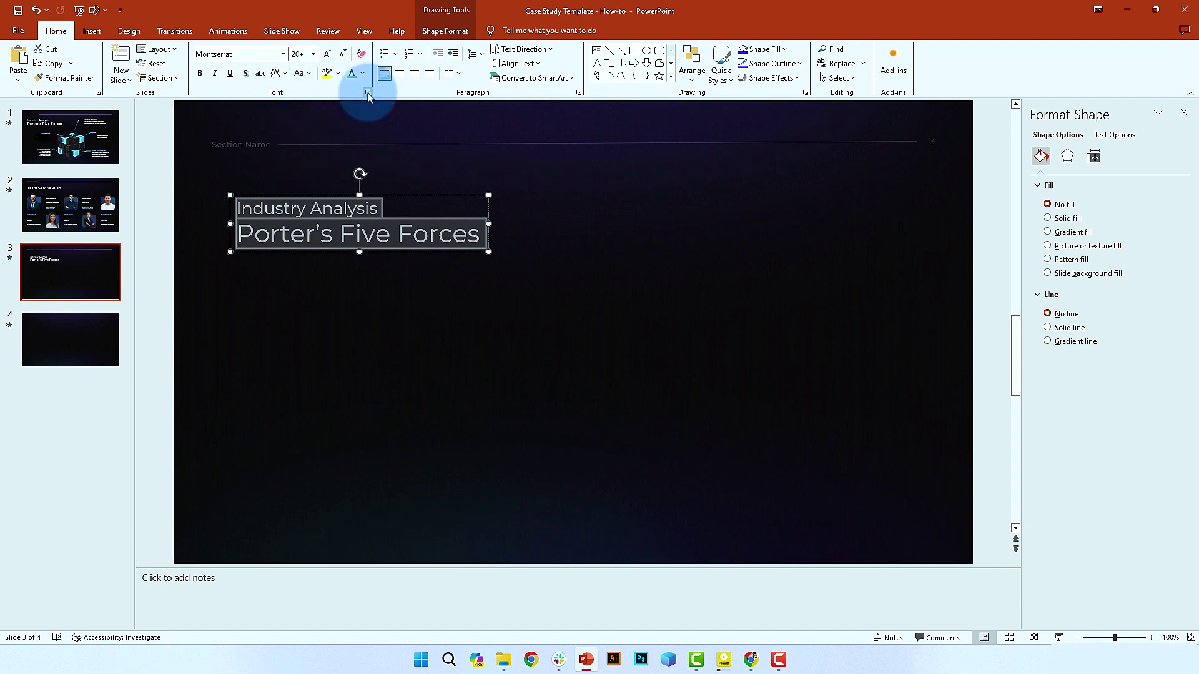
click(367, 94)
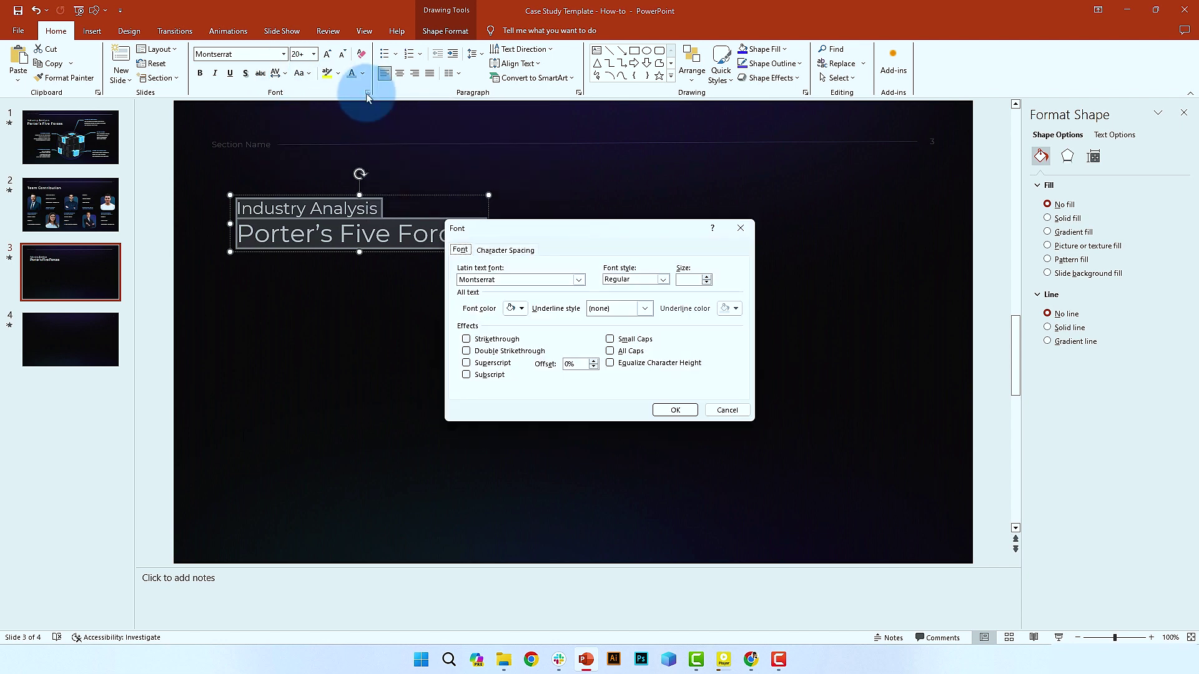
click(494, 252)
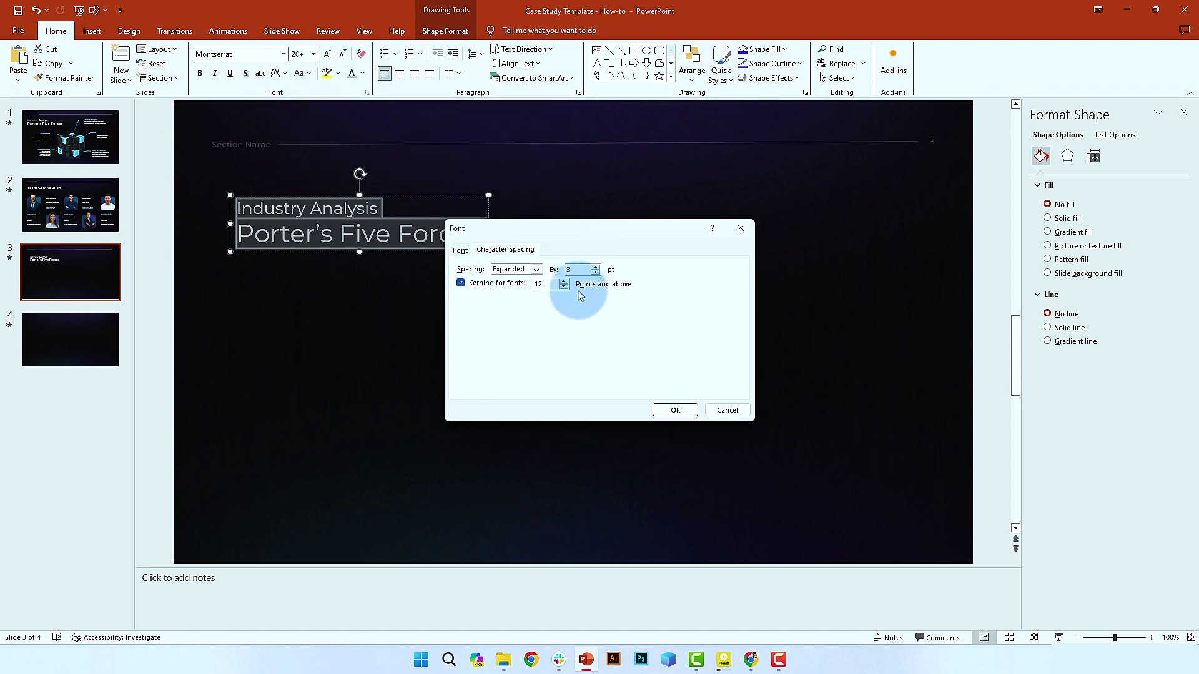
click(675, 410)
Step: Set the paragraph spacing after both title lines to 6 pt
click(356, 230)
key(ctrl+a)
click(475, 54)
click(527, 153)
click(715, 401)
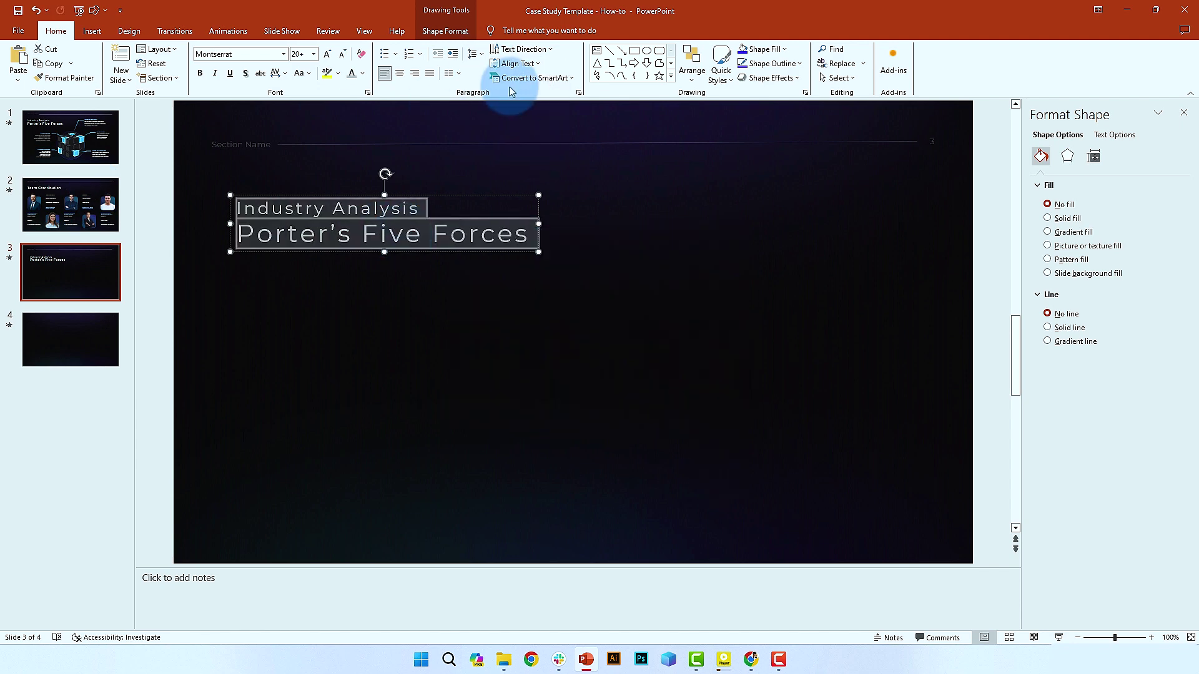
click(501, 145)
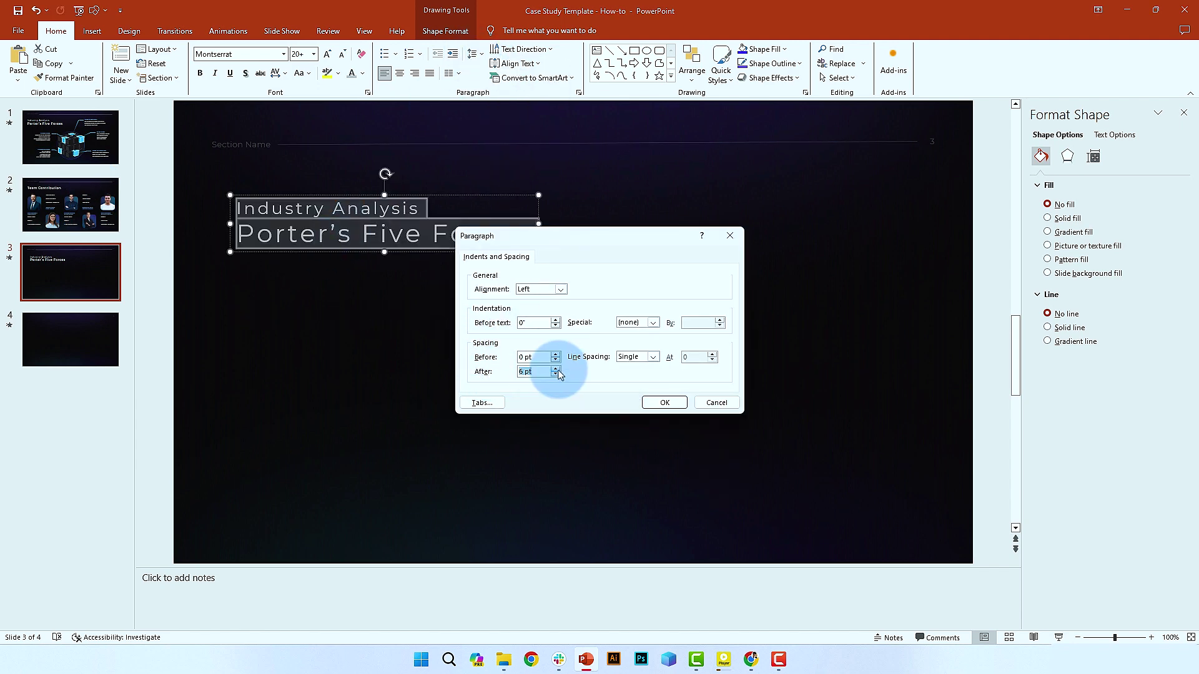
key(Return)
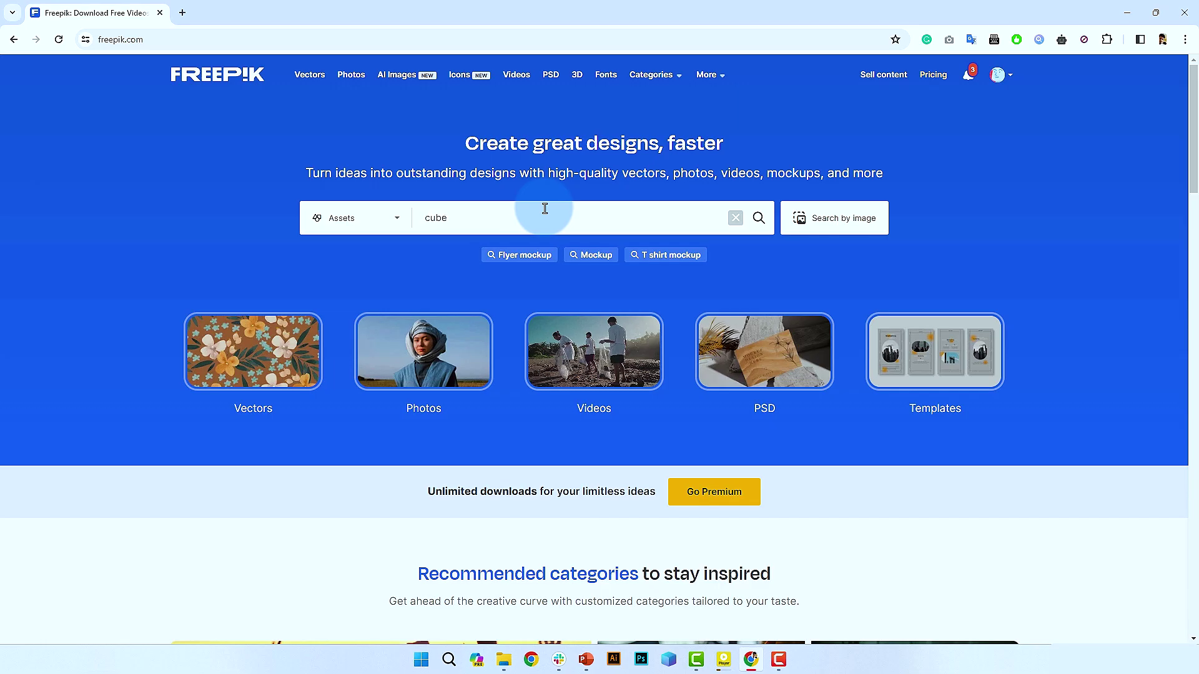
Step: Switch to Freepik in the browser, search for "cube illustration" and download the free white and green 3D Abstract Cube vector
key(Return)
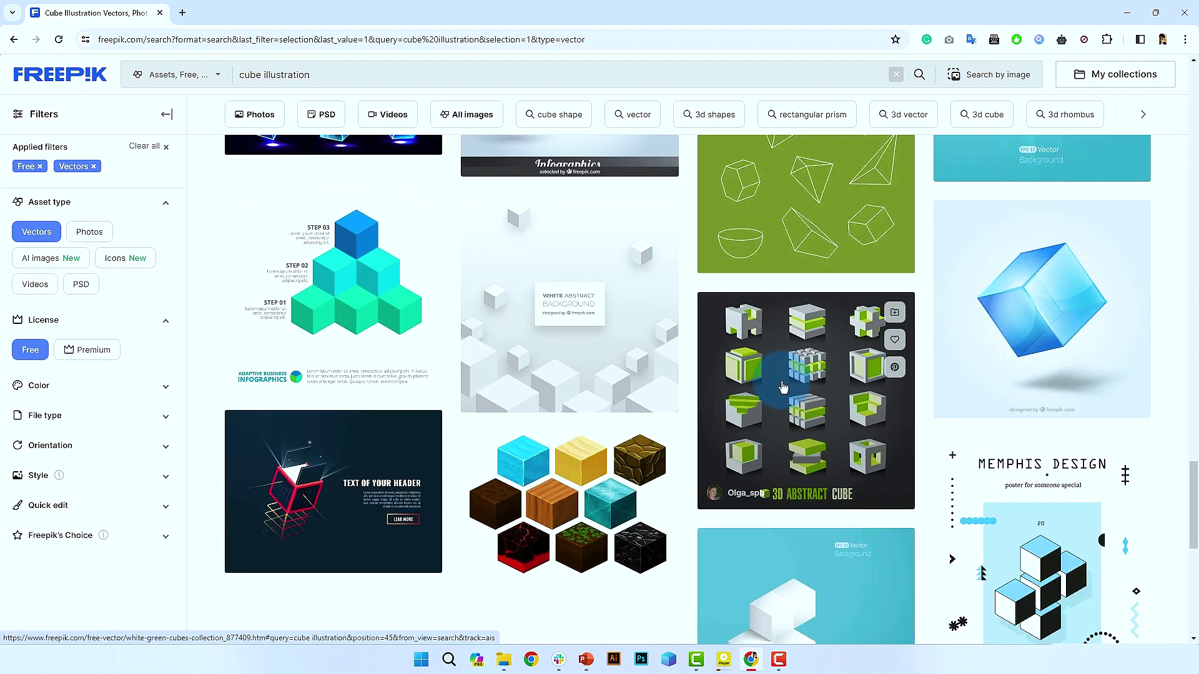
click(787, 394)
click(924, 284)
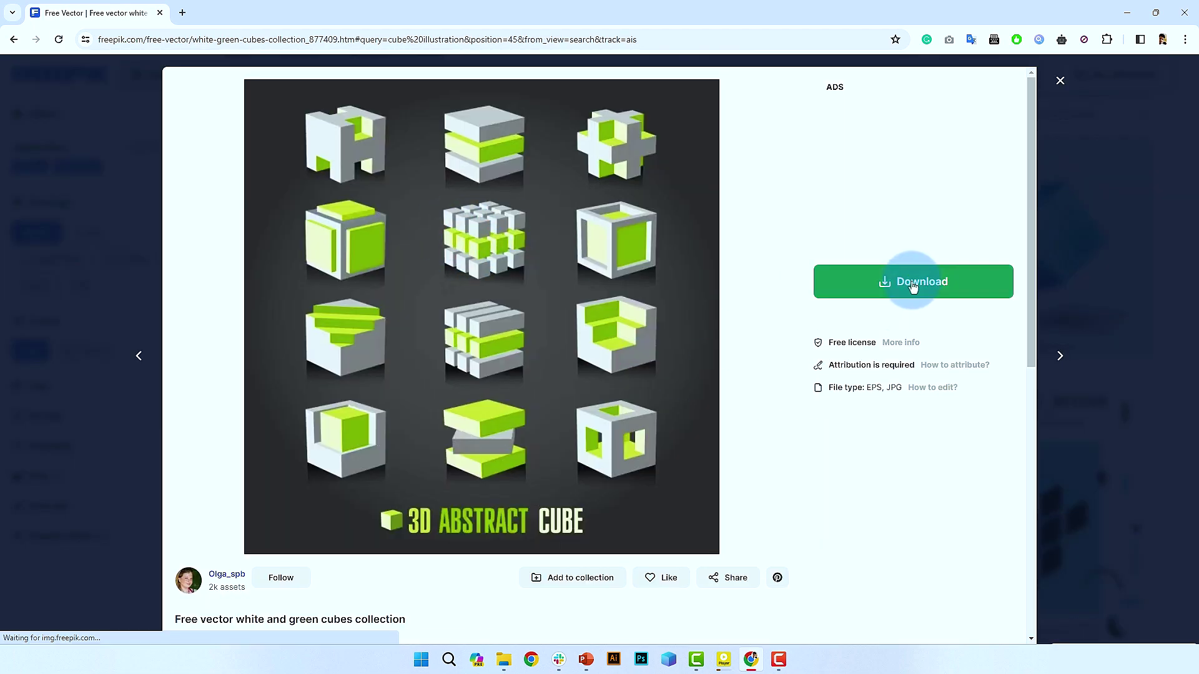
click(916, 443)
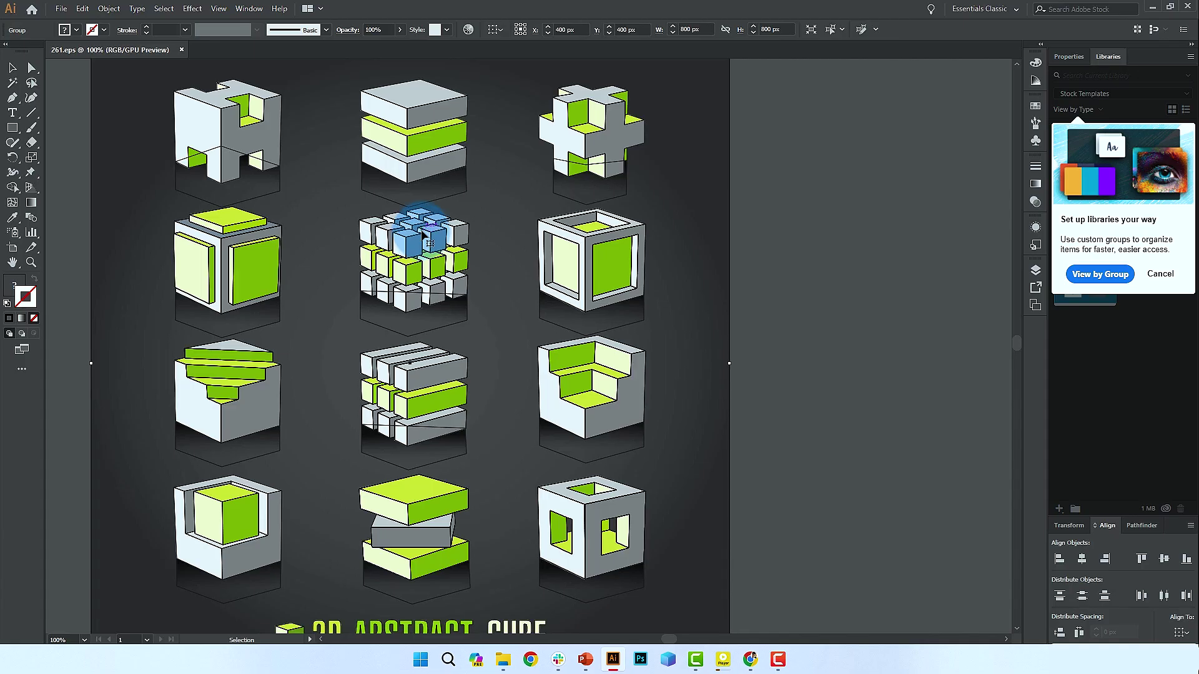
Step: Switch to Illustrator and ungroup the 3D Abstract Cube artwork into separate objects
right_click(437, 230)
click(450, 331)
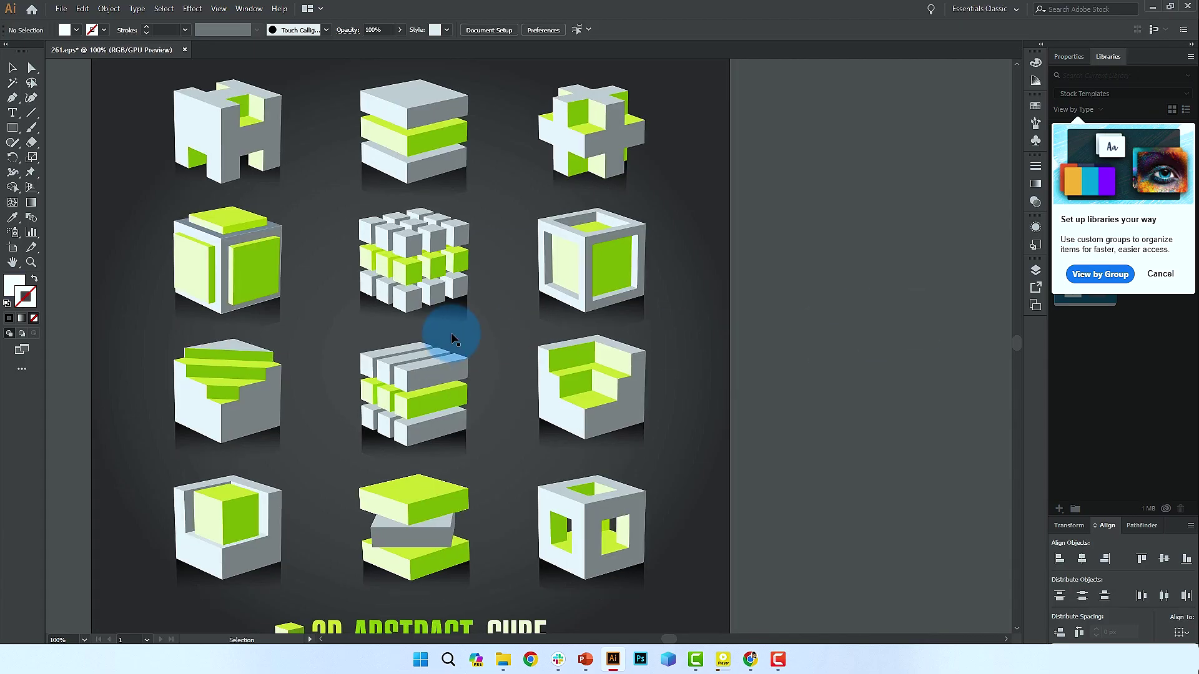
click(776, 361)
scroll(306, 393, down, 1)
drag(305, 393, 362, 395)
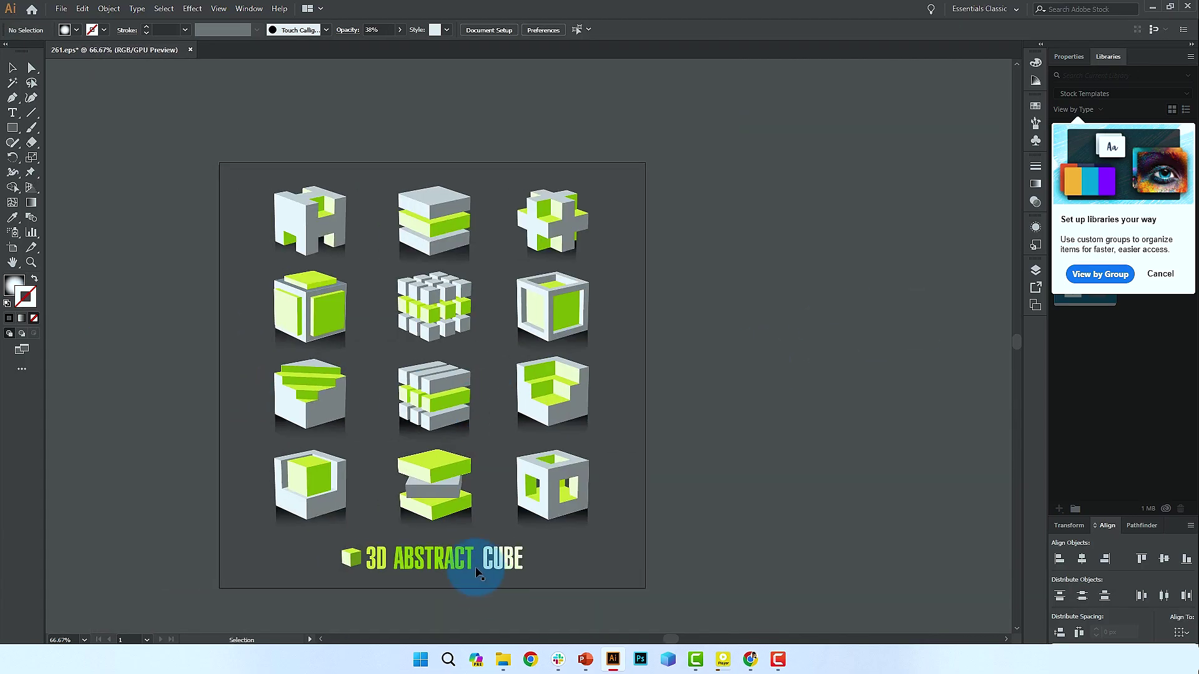
Step: Delete the dark background and the "3D ABSTRACT CUBE" title from the artboard
click(473, 566)
key(Delete)
drag(605, 547, 338, 592)
key(Delete)
key(Delete)
Step: Delete all the other cube illustrations, keeping only the block made of separate small cubes
drag(563, 312, 562, 242)
drag(632, 110, 495, 466)
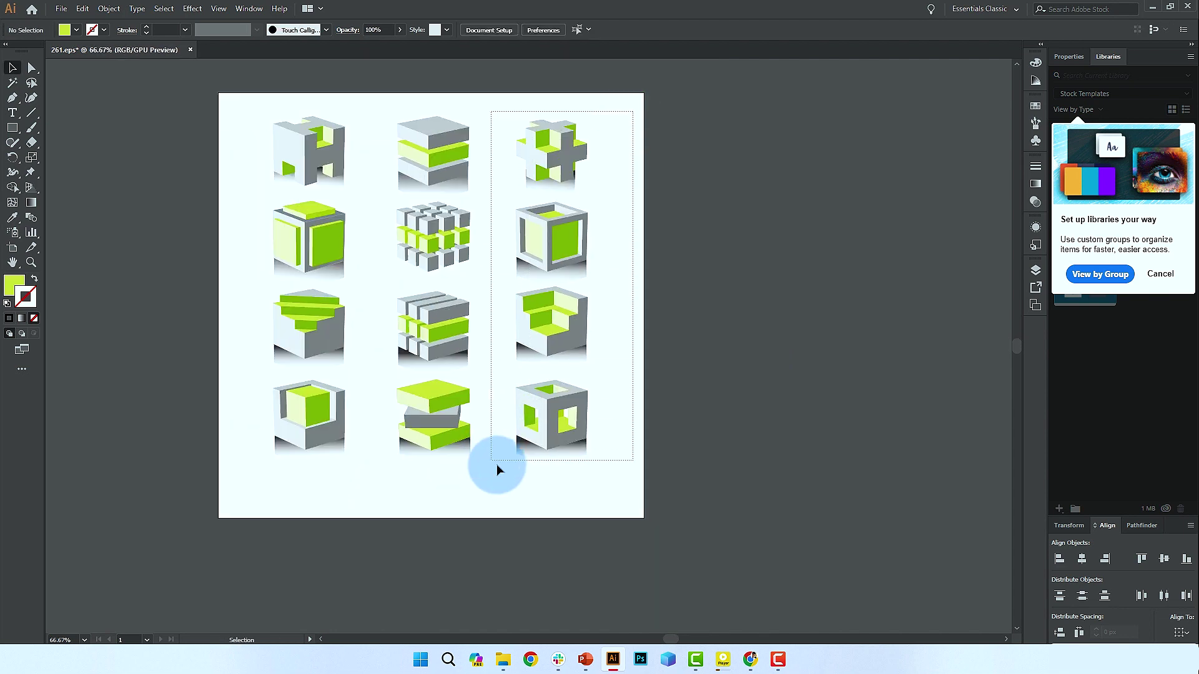
key(Delete)
drag(225, 491, 563, 346)
key(Delete)
drag(196, 367, 491, 184)
key(Delete)
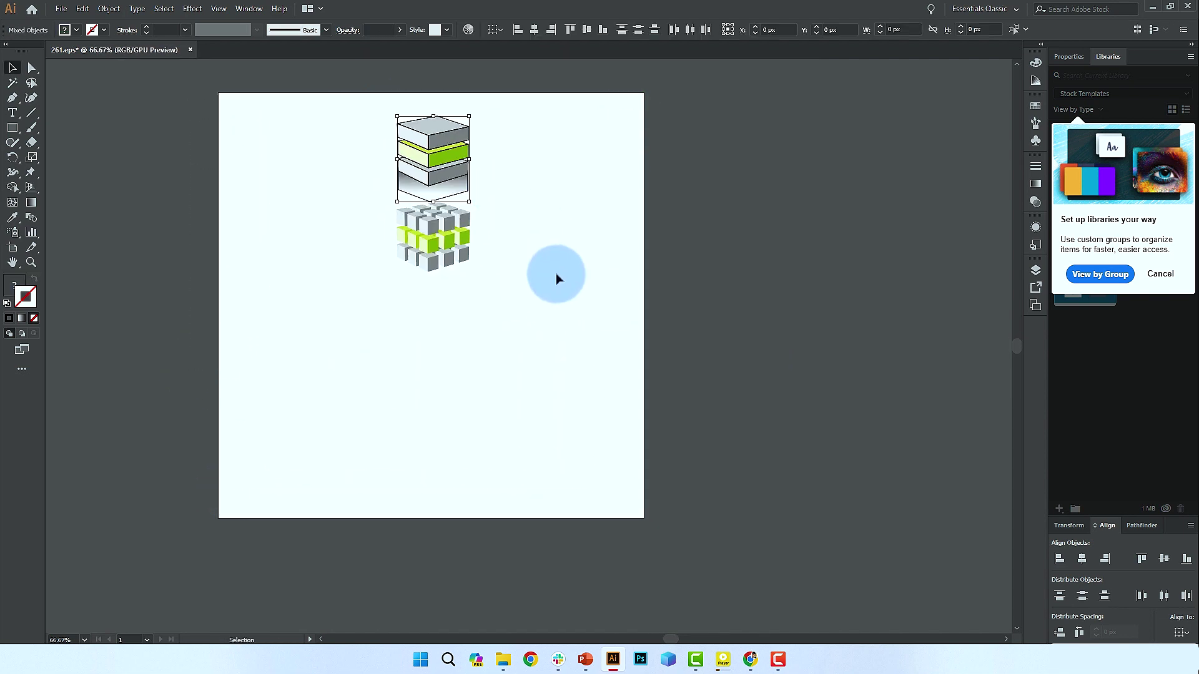
key(Delete)
Step: With Direct Selection, delete the green sliver showing between the front gray cube and its right neighbour in the top layer
scroll(549, 272, up, 3)
drag(490, 271, 784, 468)
scroll(770, 461, up, 1)
drag(536, 408, 717, 490)
click(31, 67)
scroll(316, 331, up, 1)
drag(316, 331, 163, 304)
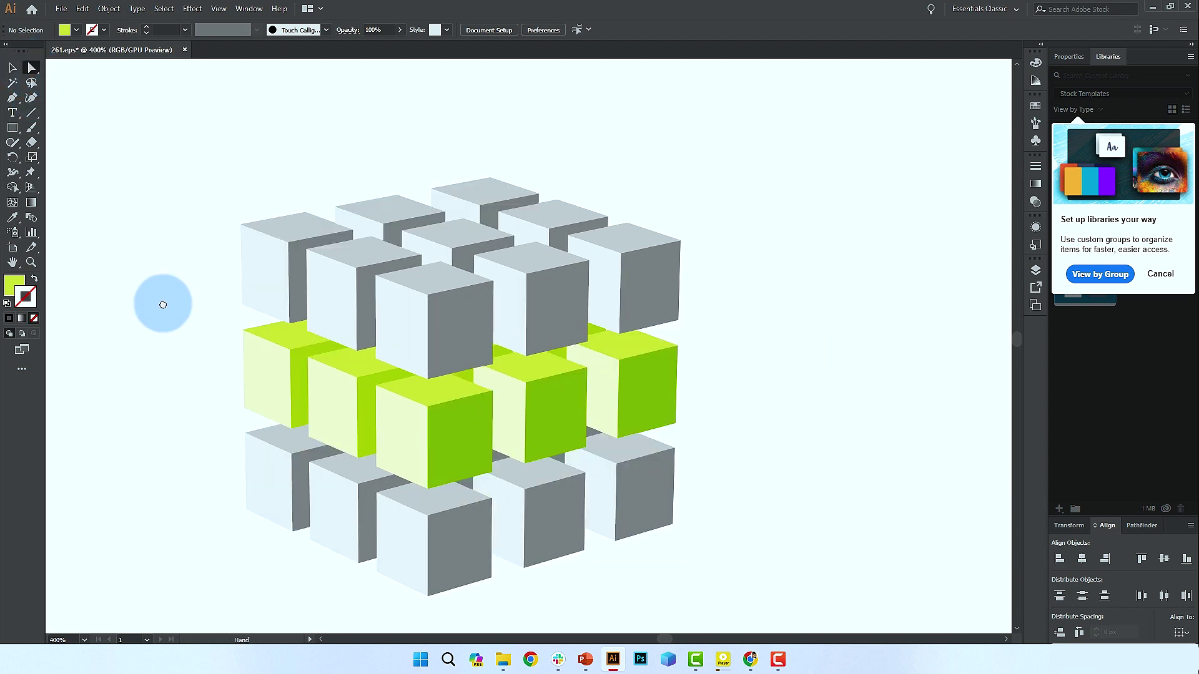
scroll(474, 371, up, 1)
drag(474, 371, 423, 309)
click(461, 278)
scroll(562, 325, up, 1)
key(ctrl+minus)
shift+click(578, 435)
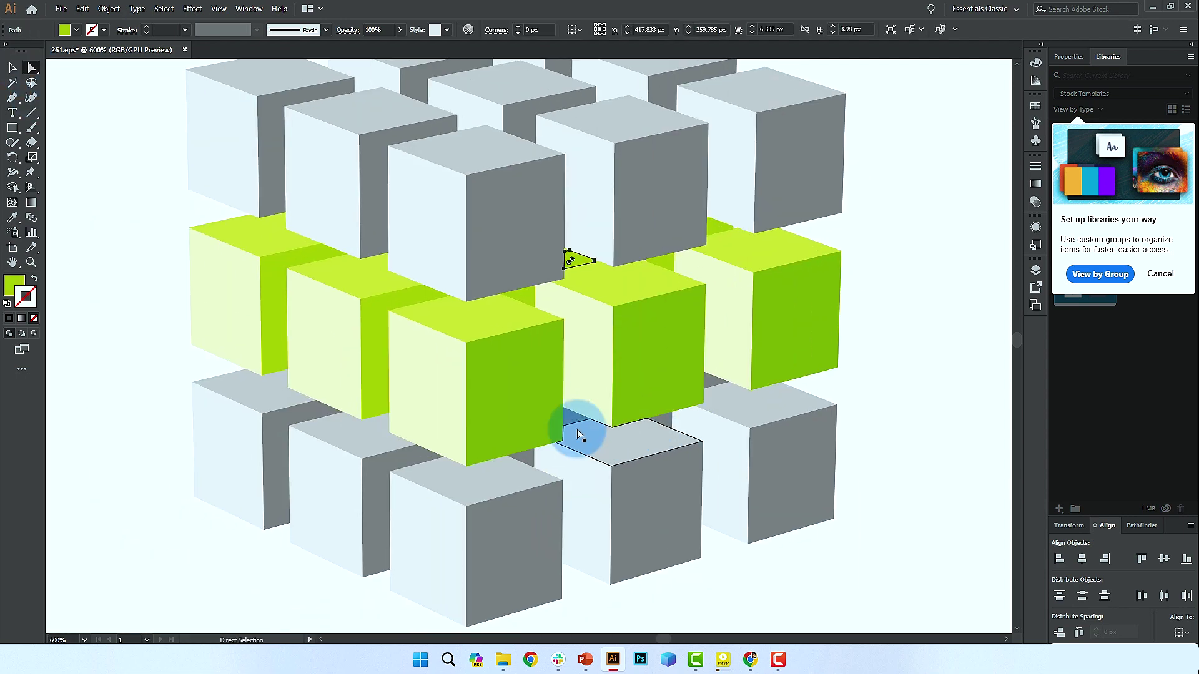
drag(681, 202, 642, 335)
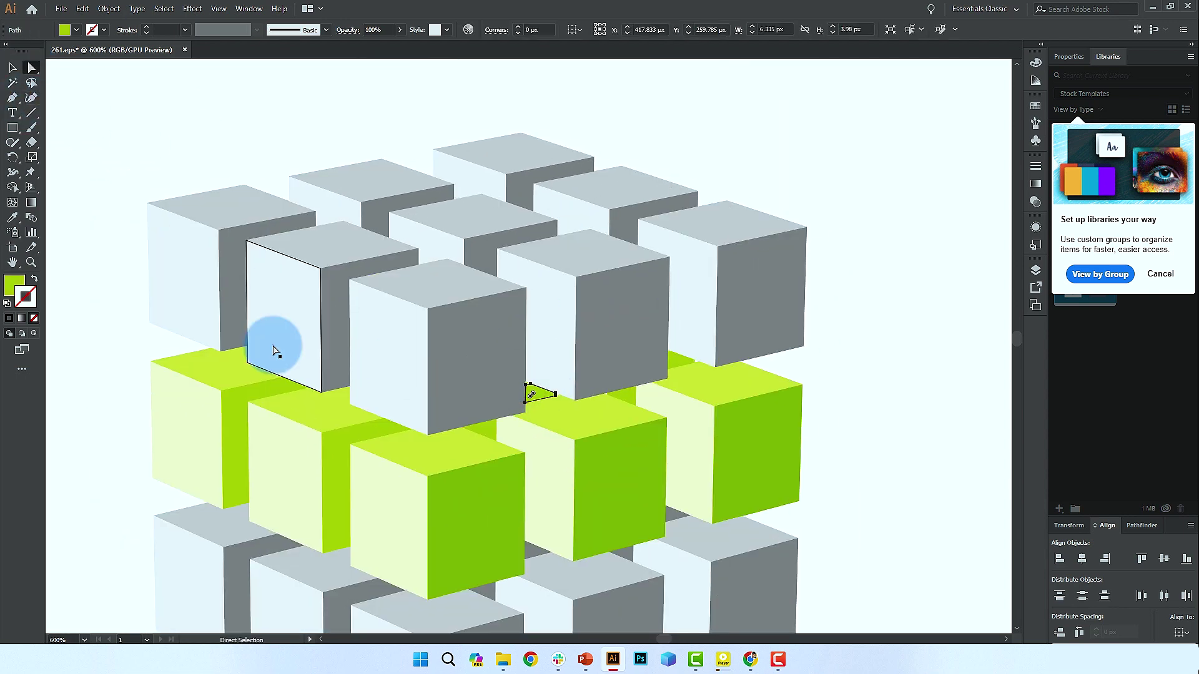
key(ctrl+shift+a)
Step: Delete the tiny pale scrap left at the tip of the removed green sliver
alt+scroll(545, 400, up, 4)
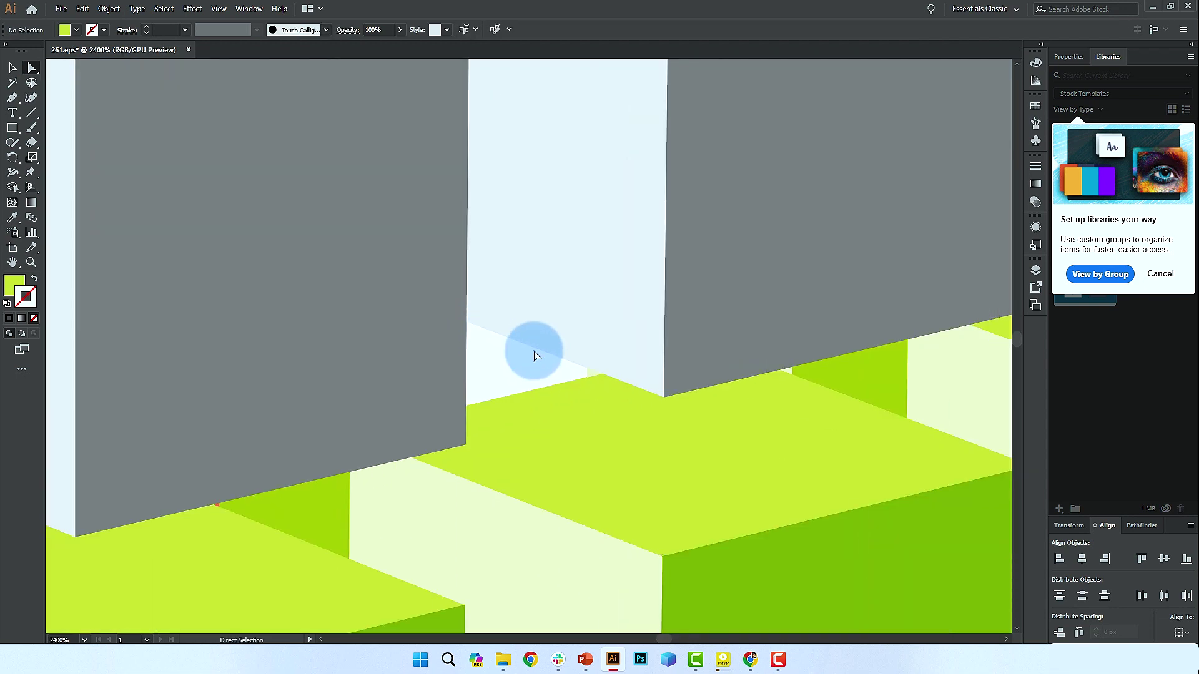
click(594, 375)
key(ctrl+z)
Step: Delete the dark green sliver and the tiny red scrap between the front green cube and the one to its right
alt+scroll(630, 323, down, 4)
alt+scroll(693, 334, up, 3)
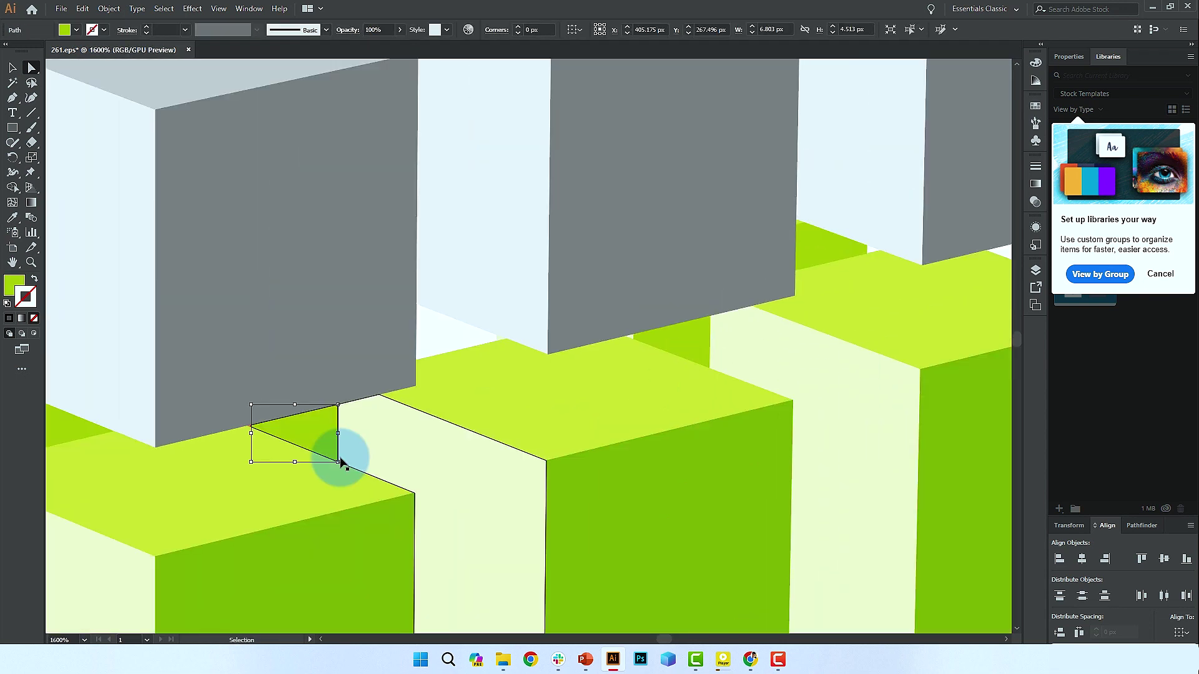
alt+scroll(506, 353, up, 3)
click(483, 297)
key(Delete)
drag(623, 347, 768, 289)
alt+scroll(768, 290, down, 1)
drag(84, 429, 397, 465)
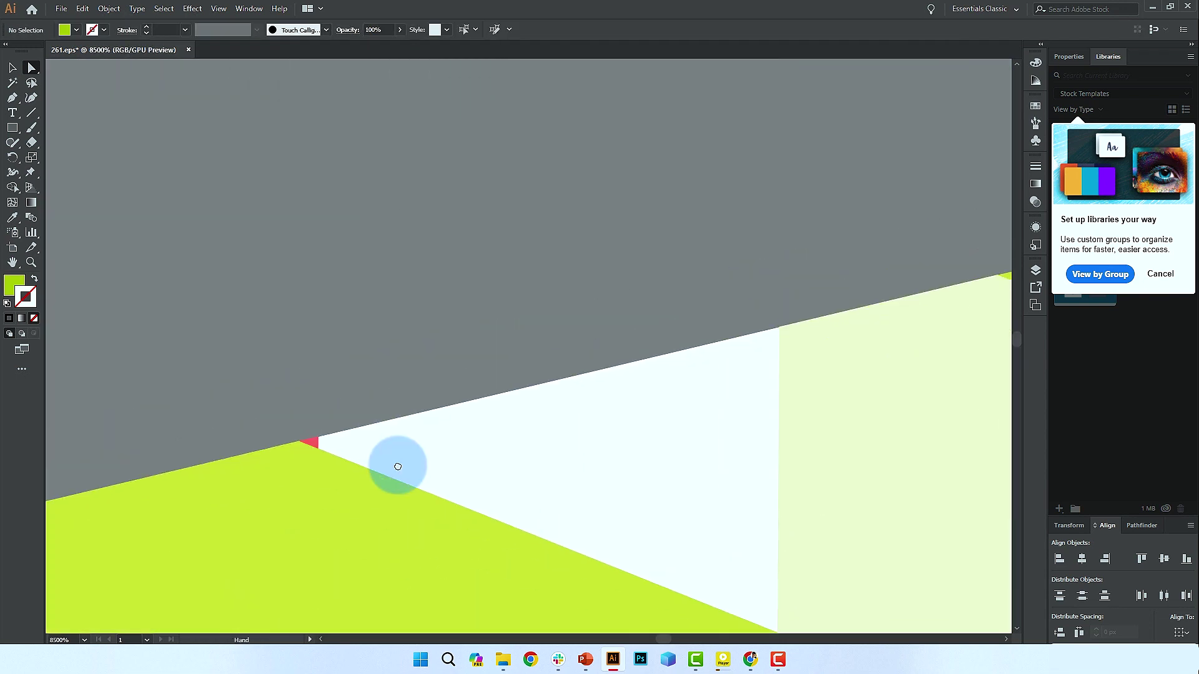
click(315, 443)
Step: Delete the dark green sliver between the second and third green cubes on the block's right side
alt+scroll(452, 425, down, 4)
alt+scroll(343, 375, up, 3)
alt+scroll(687, 379, down, 4)
click(744, 379)
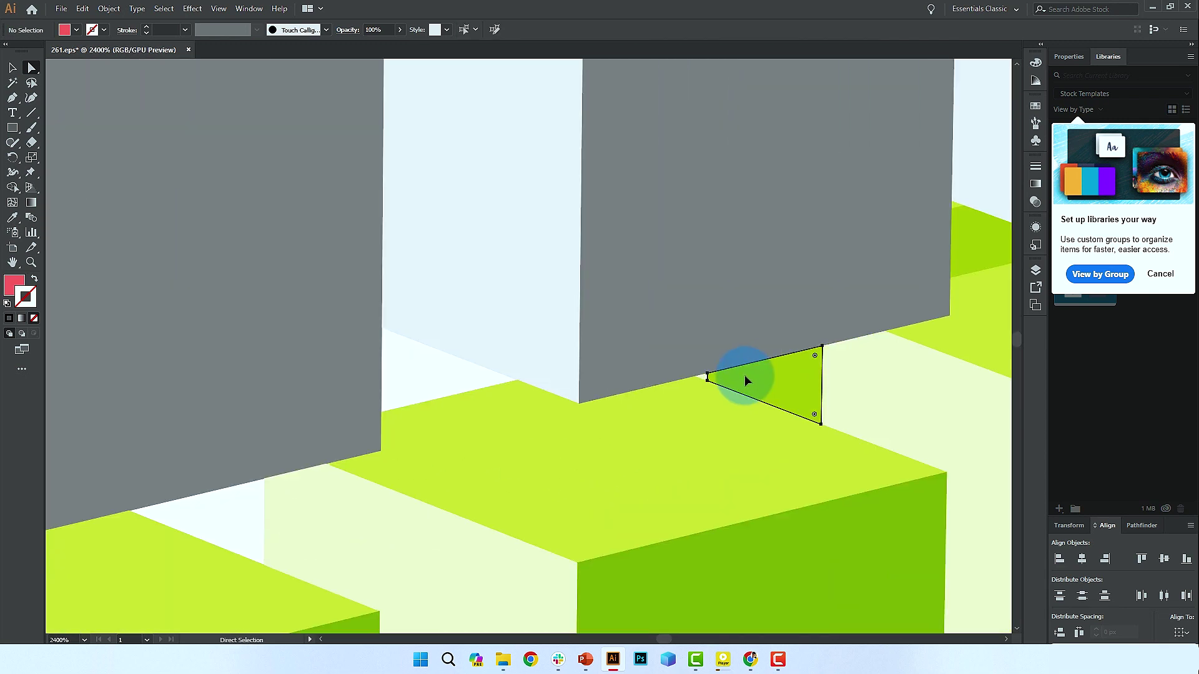
alt+scroll(645, 391, up, 3)
alt+scroll(442, 415, down, 1)
alt+scroll(645, 388, down, 1)
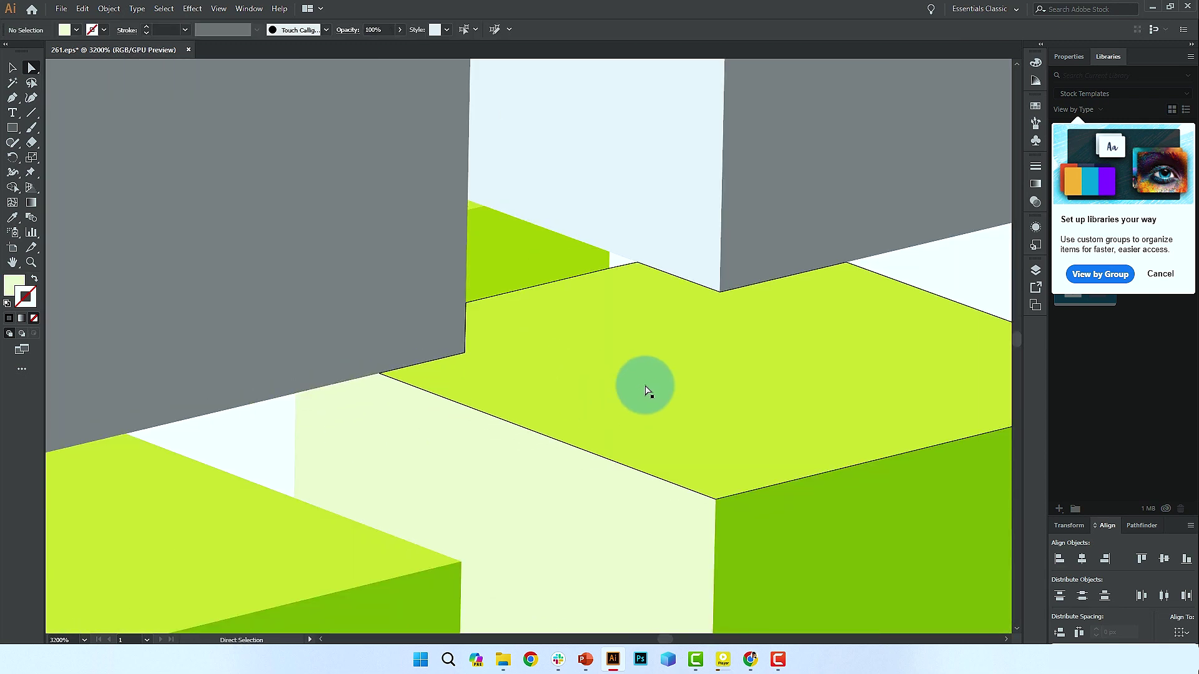
Step: Delete the green sliver and its adjoining scrap visible in the gap between the second and third gray cubes
click(574, 256)
alt+scroll(582, 249, up, 1)
key(Delete)
click(420, 190)
key(Delete)
alt+scroll(594, 296, down, 2)
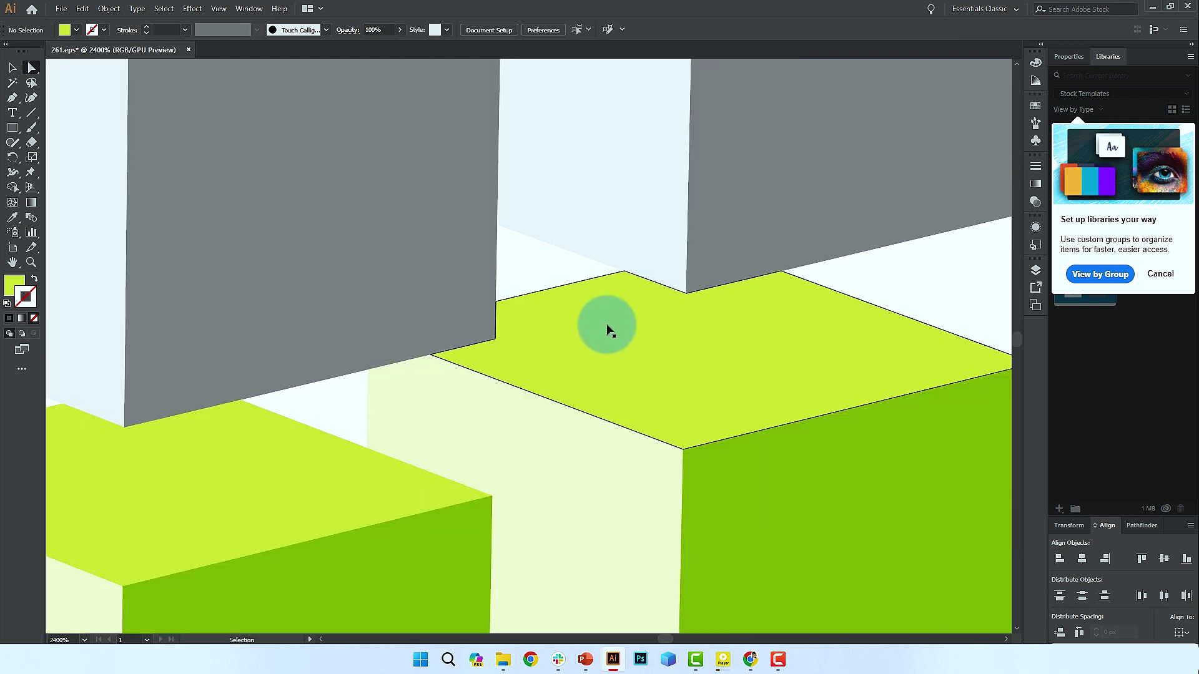
Step: Delete the gray slivers showing between the bottom-layer cubes beneath the green cubes
alt+scroll(696, 352, down, 2)
alt+scroll(857, 428, up, 3)
click(756, 469)
key(Delete)
drag(715, 460, 803, 208)
click(621, 368)
key(Delete)
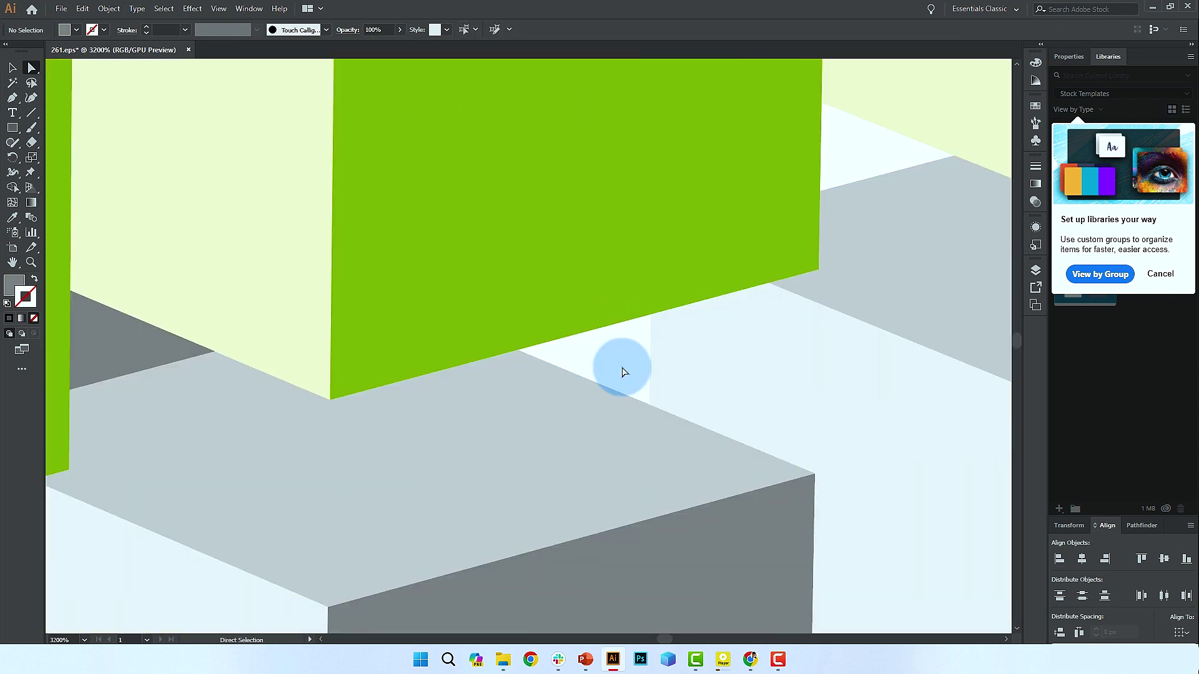
Step: Delete the pale slivers showing in the gap beneath the green cubes, between the neighboring bottom-layer cubes
drag(245, 376, 699, 388)
click(586, 359)
key(Delete)
drag(326, 571, 545, 373)
click(546, 375)
key(Delete)
alt+scroll(609, 381, down, 4)
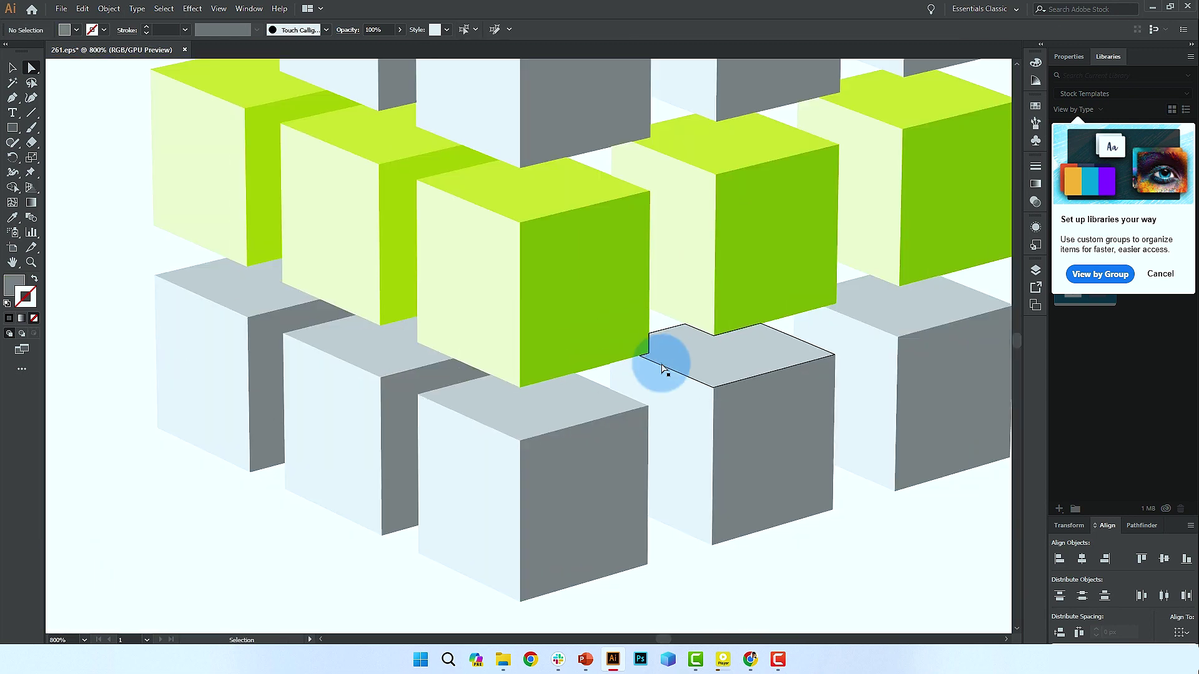
Step: Copy the whole cleaned-up cube block from Illustrator and paste it onto slide 3 of the PowerPoint deck
drag(545, 270, 698, 413)
drag(793, 344, 497, 294)
drag(556, 178, 624, 253)
alt+scroll(632, 262, down, 1)
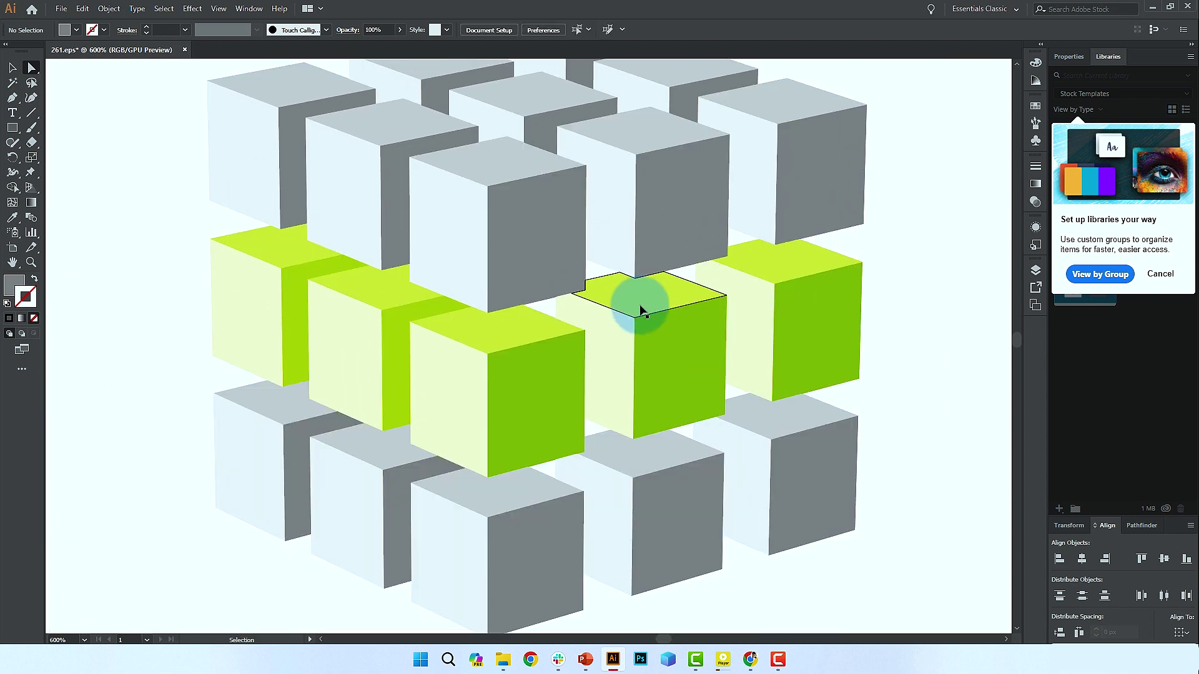
drag(640, 310, 581, 350)
click(12, 67)
alt+scroll(682, 255, down, 1)
click(682, 254)
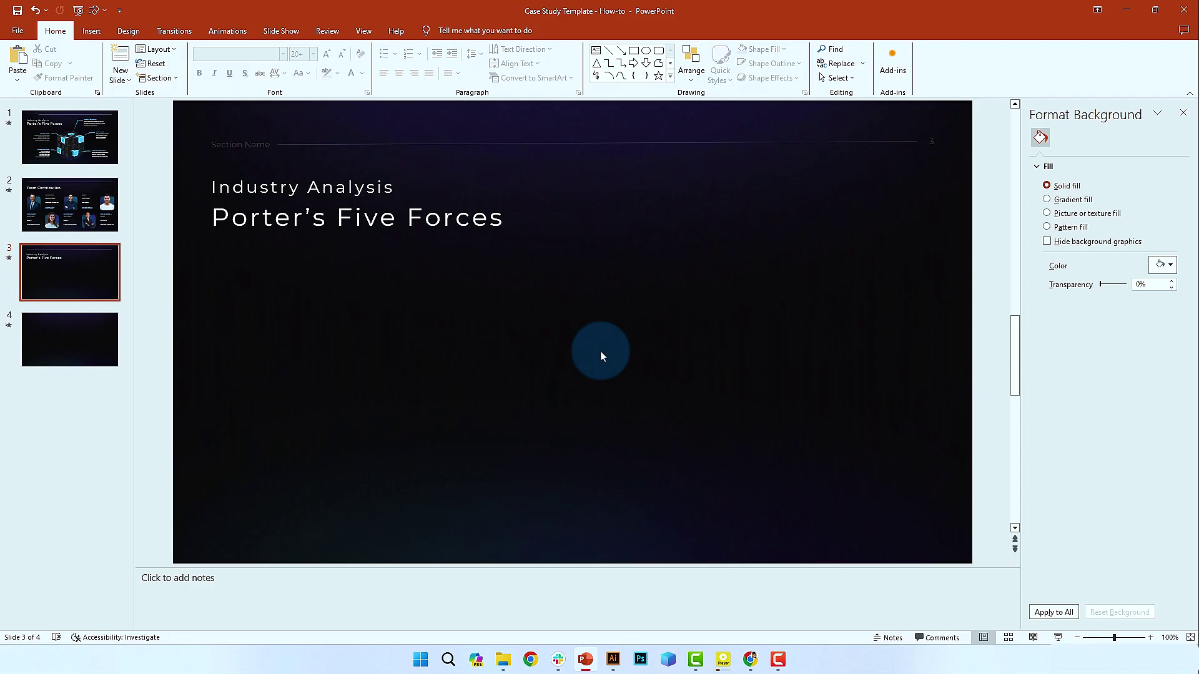
key(ctrl+v)
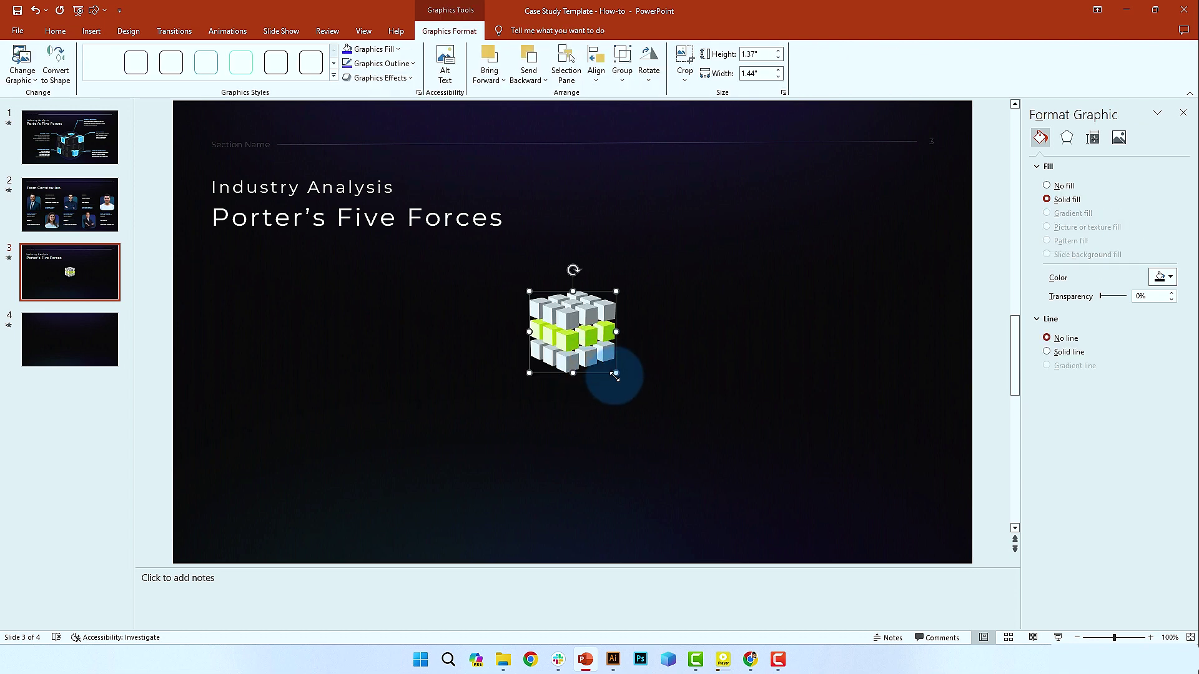
Step: Enlarge the pasted cube graphic to about 3.41" high by 3.59" wide and convert it to editable shapes
mouse_move(615, 374)
mouse_down()
mouse_move(691, 406)
mouse_move(621, 415)
mouse_move(672, 455)
mouse_move(593, 371)
mouse_move(597, 382)
mouse_up()
right_click(592, 354)
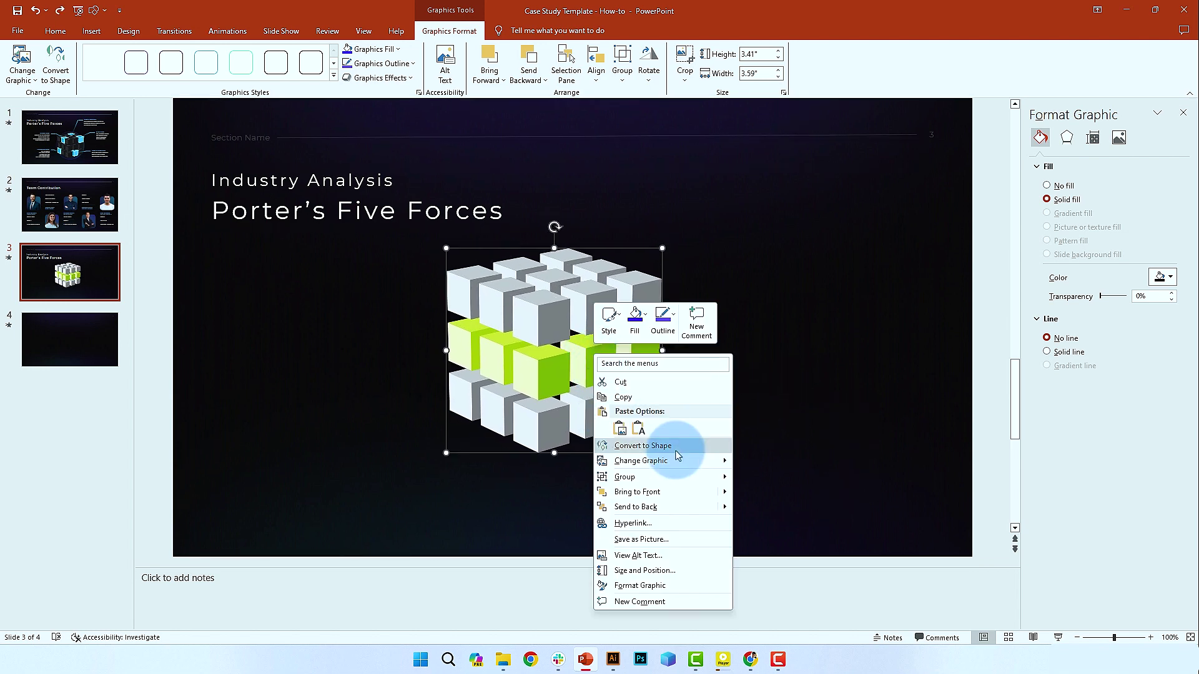
click(748, 246)
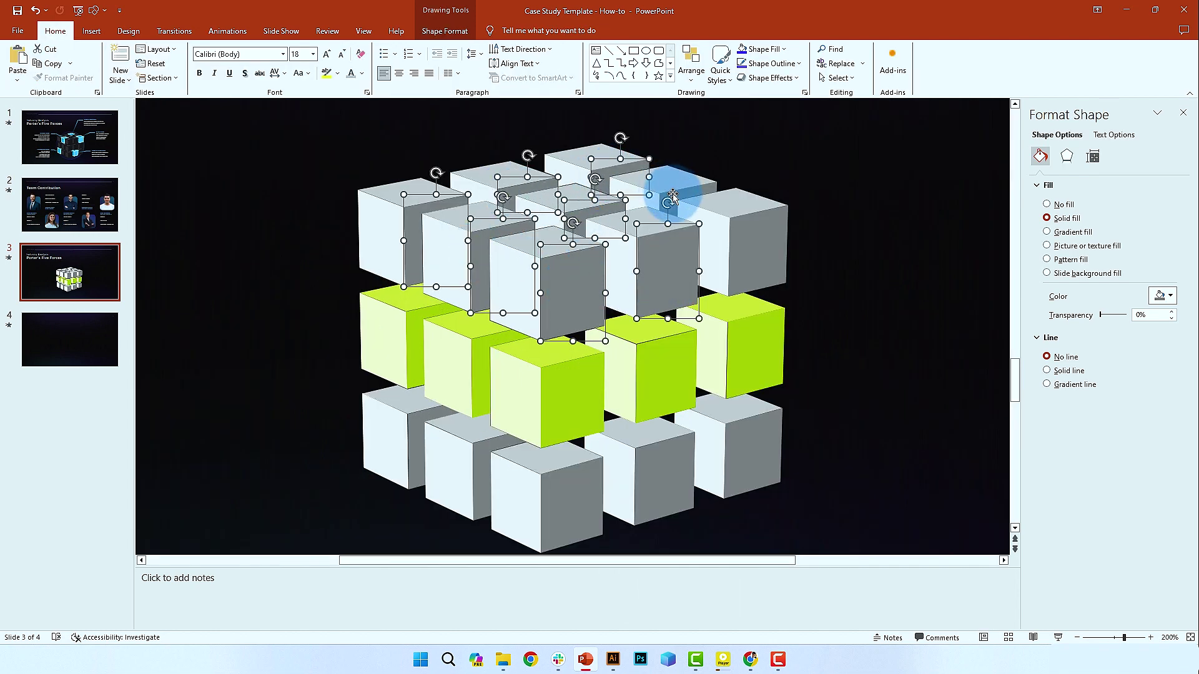
Step: Select the right-hand faces of the cubes in all three layers and fill them with a dark gray
shift+click(767, 356)
shift+click(643, 366)
shift+click(571, 387)
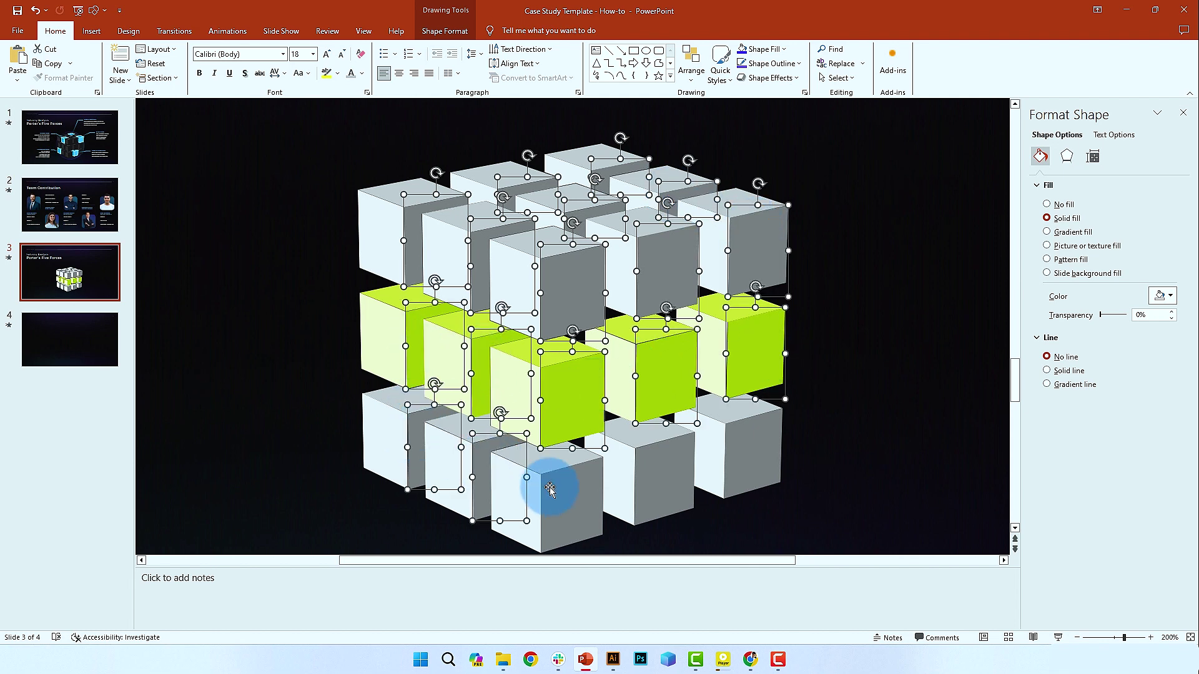
click(1169, 296)
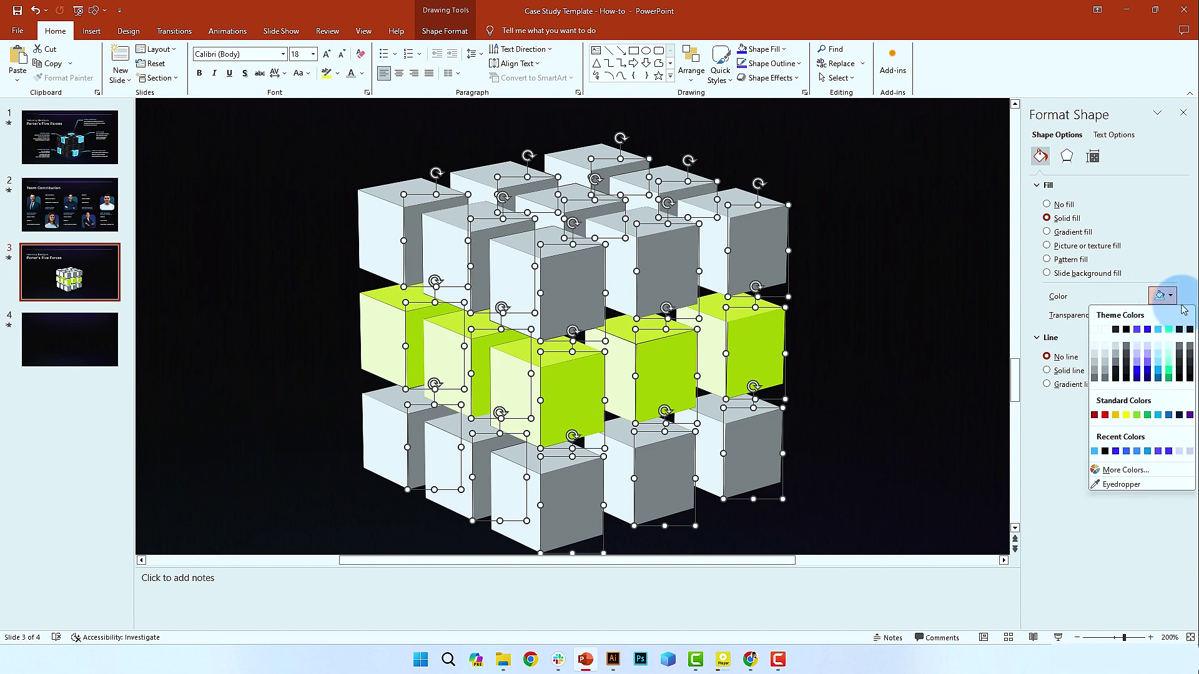
click(528, 272)
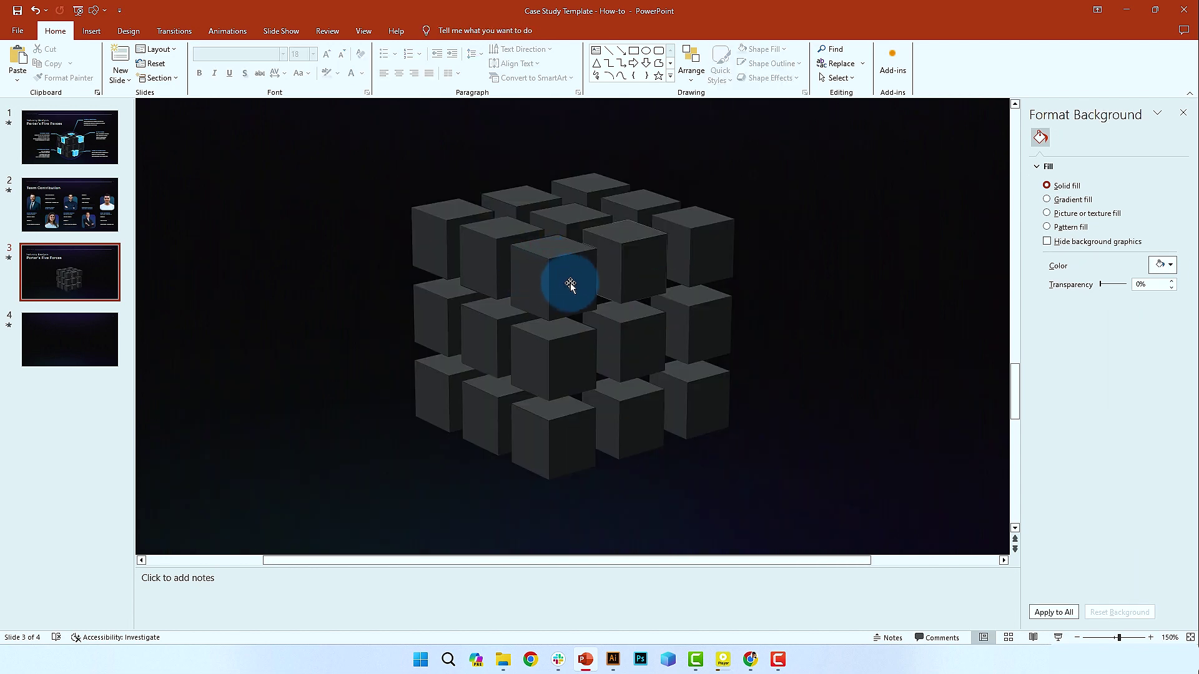
Step: Fill the right face of the top layer's far-right cube with light blue and its left face with a deeper blue
click(549, 282)
ctrl+scroll(763, 289, up, 5)
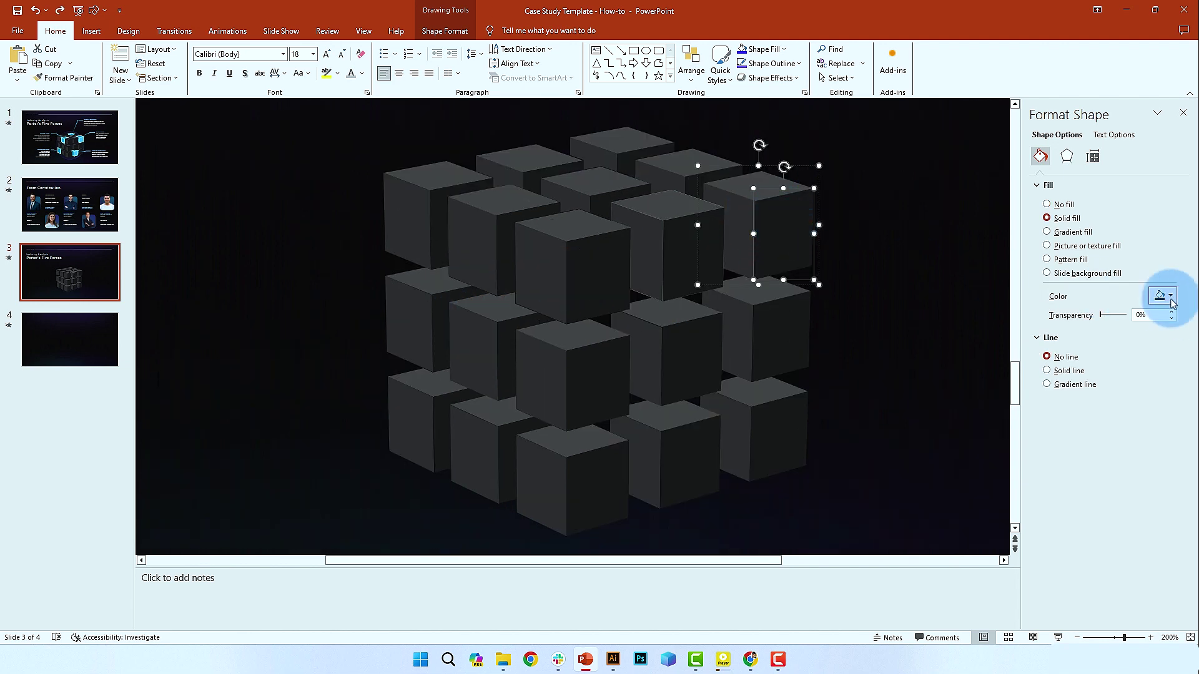
click(1171, 299)
click(1157, 330)
click(718, 232)
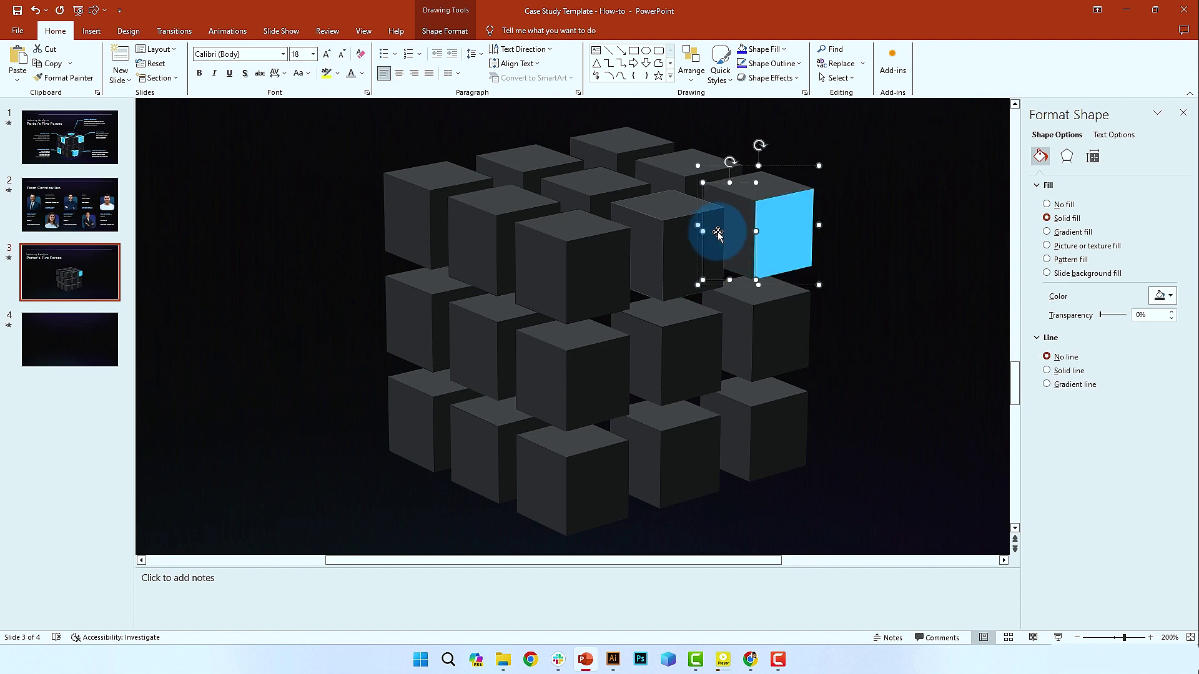
click(1159, 296)
click(1157, 369)
Step: Fill the top face of the same highlighted cube with a custom shade of blue
click(765, 176)
click(1158, 296)
click(1118, 470)
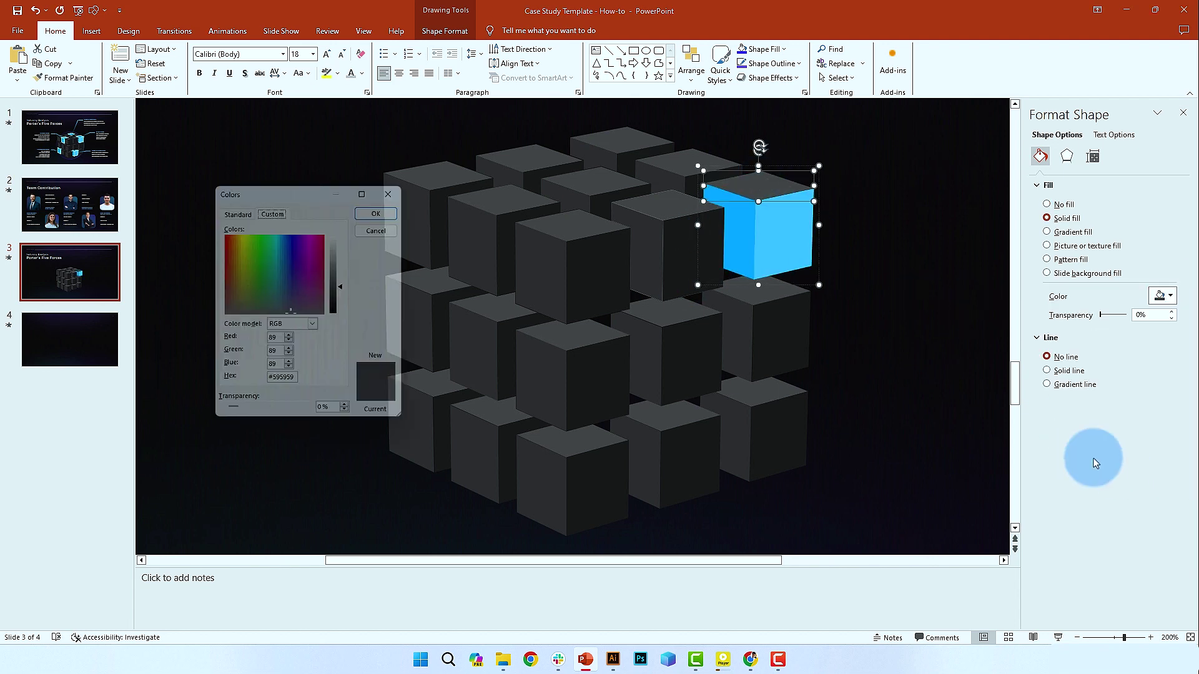
click(388, 222)
click(1171, 296)
click(1124, 470)
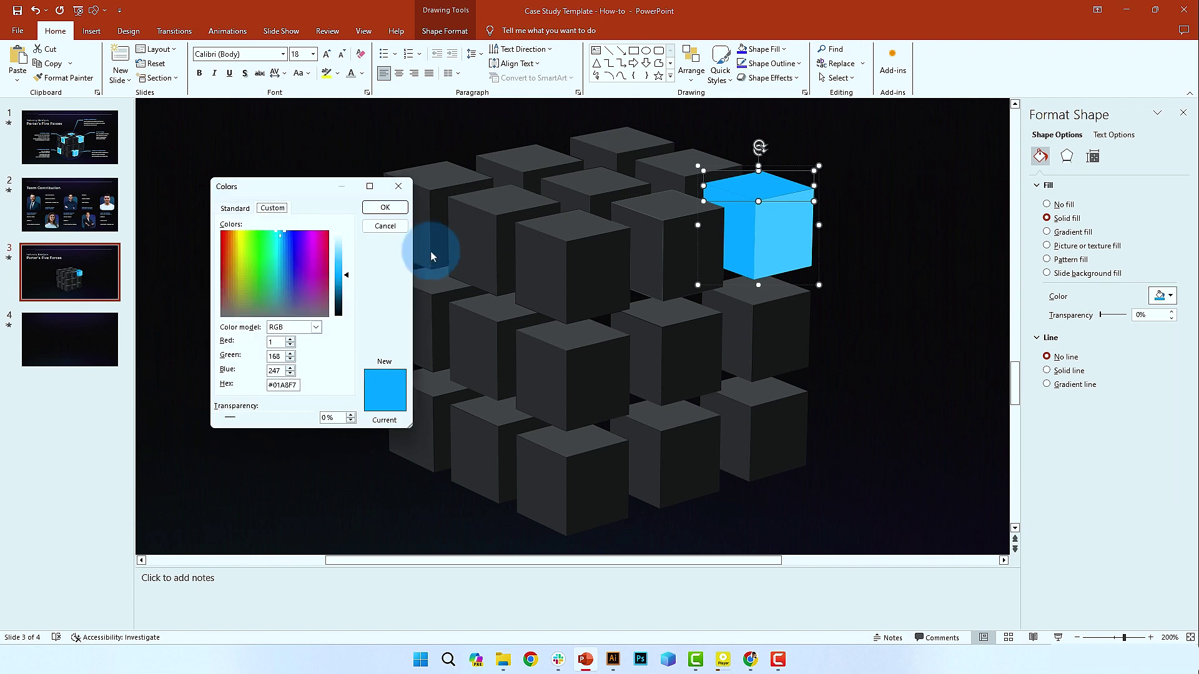
click(385, 207)
click(877, 260)
scroll(874, 250, up, 3)
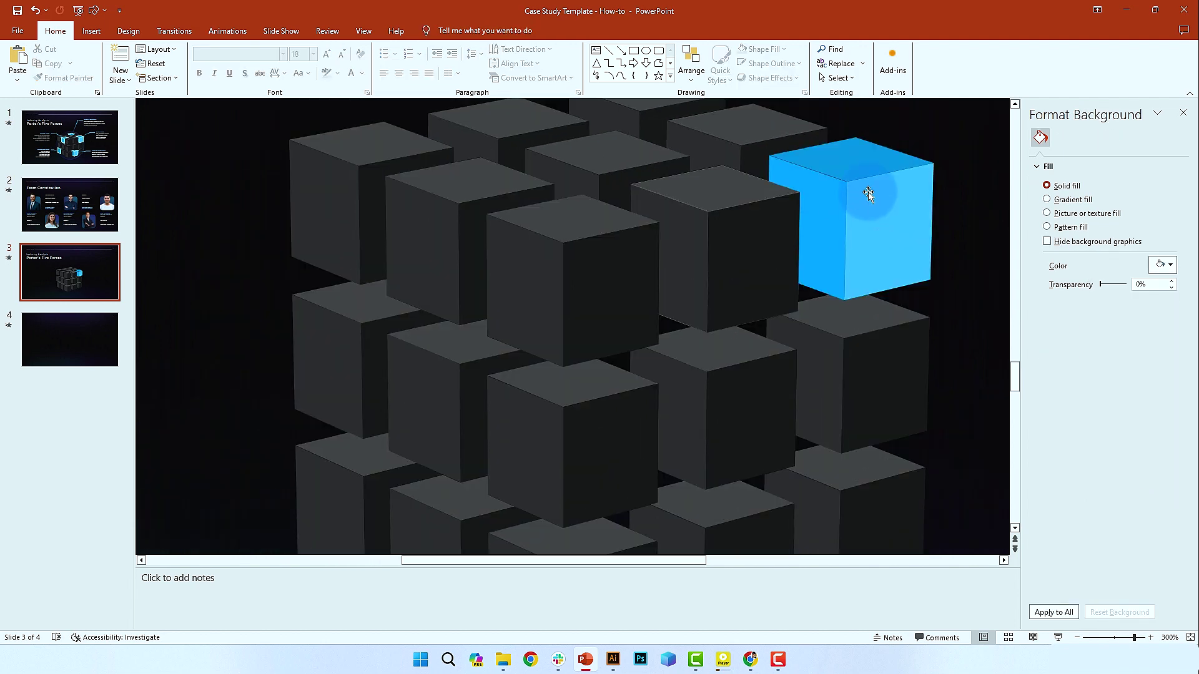
click(870, 193)
click(1165, 297)
click(1103, 452)
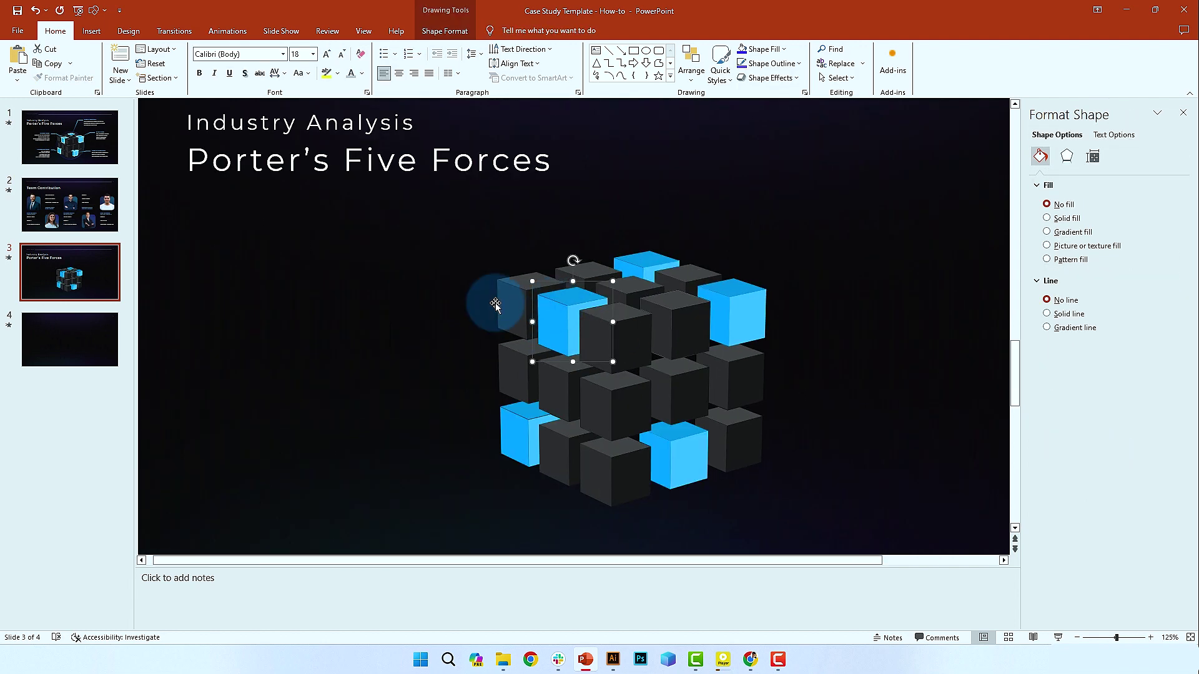
Step: Select the five blue cubes and give them a centered outer shadow colored light blue
click(652, 261)
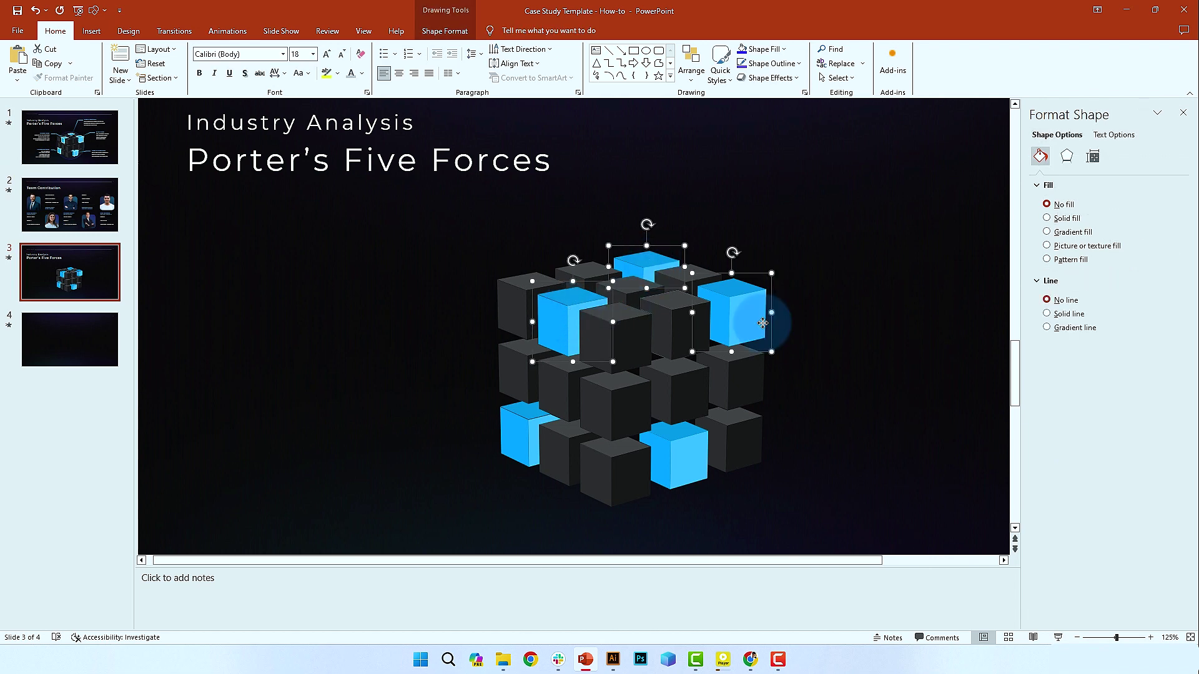
click(1067, 156)
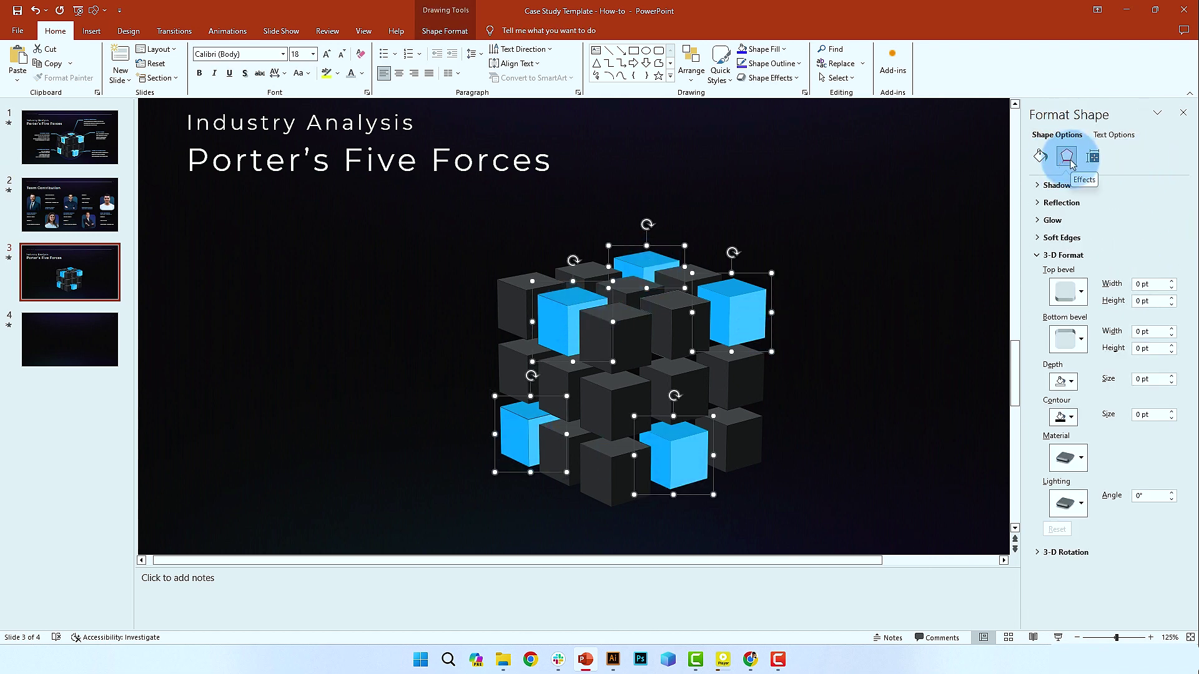
click(1060, 186)
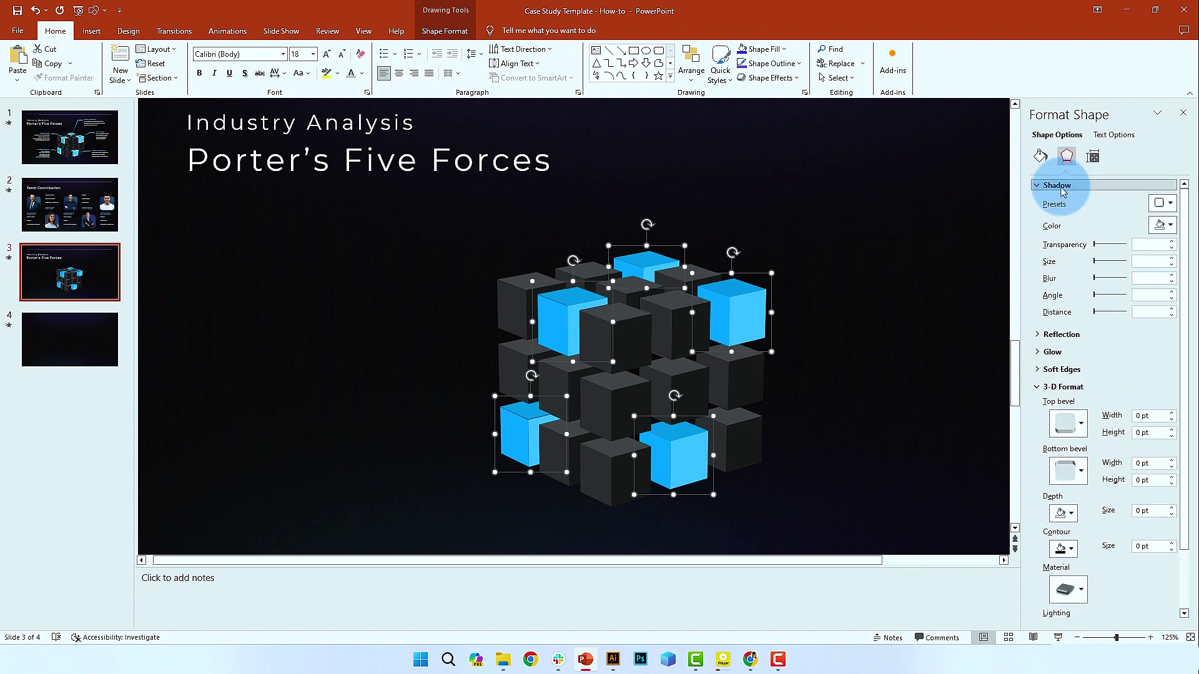
click(1169, 203)
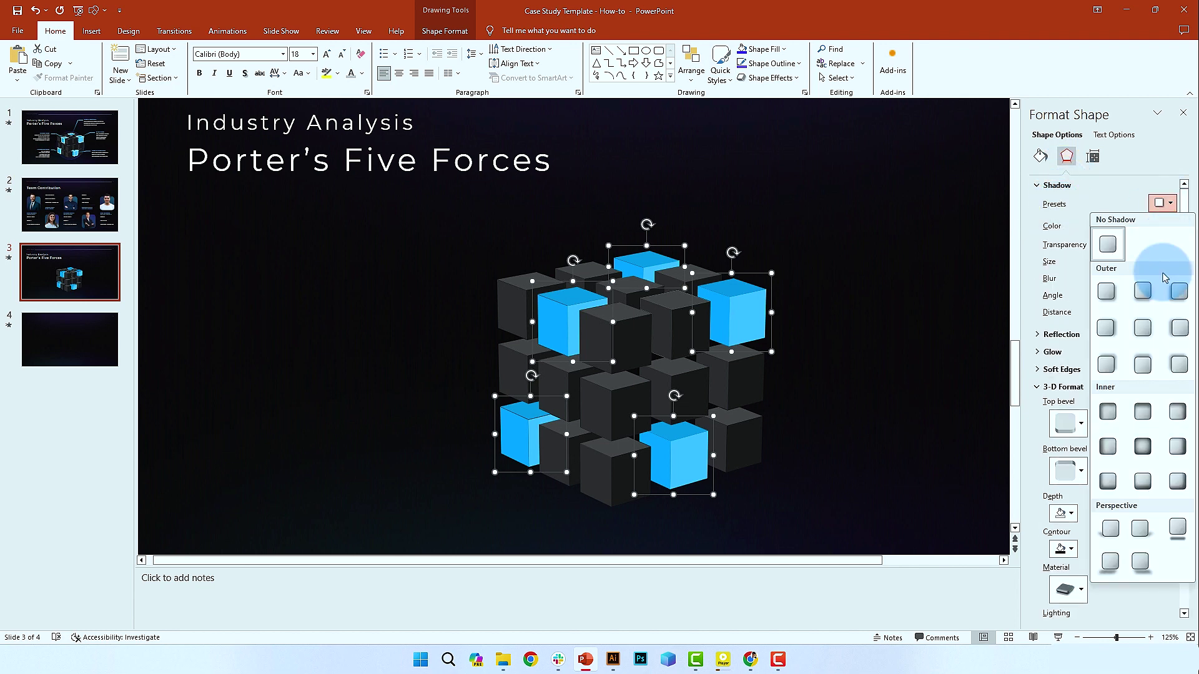
click(1143, 328)
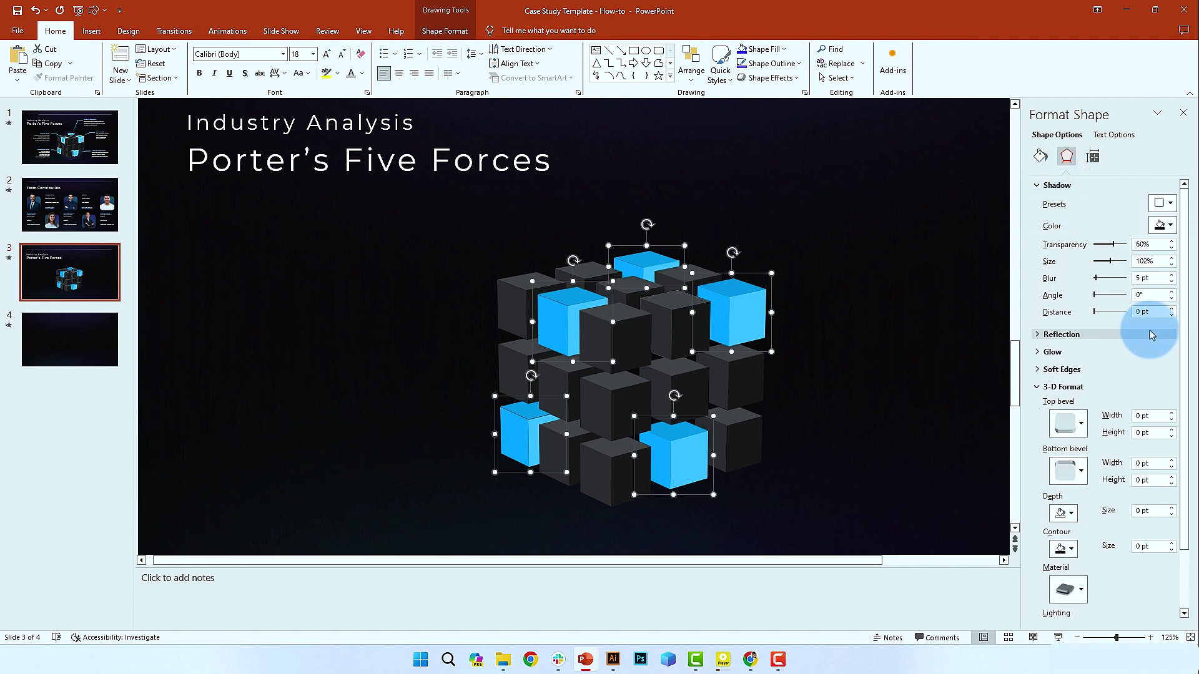
click(1163, 226)
click(1160, 256)
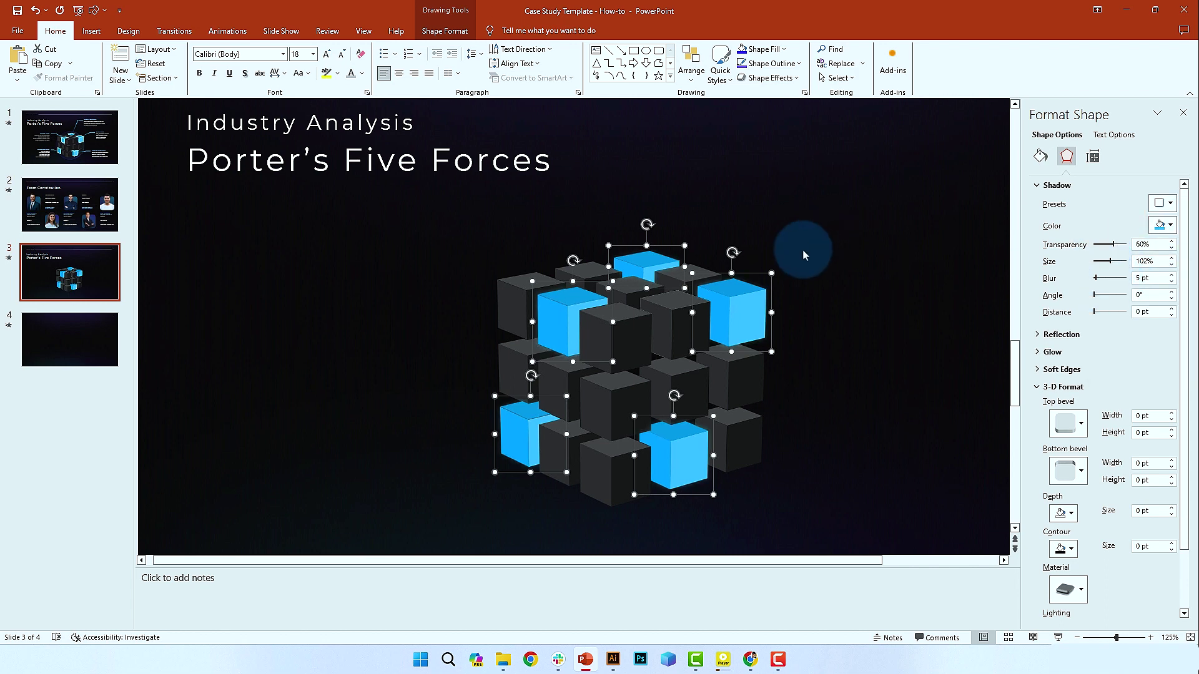
Step: Turn the blue cubes' shadow into a glow by setting its blur to 37 pt and its transparency to 20%
scroll(803, 250, up, 2)
click(1141, 278)
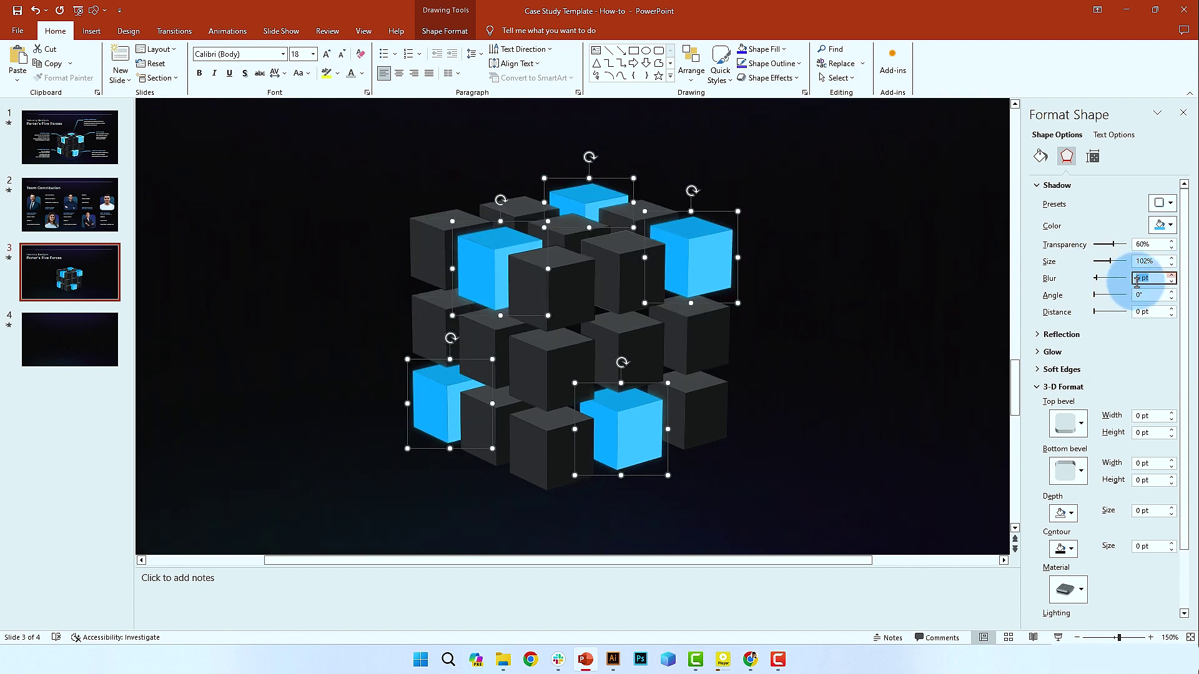
key(Up)
key(Up)
key(Up)
key(Up)
key(Up)
key(Up)
drag(1149, 245, 1134, 251)
text(0)
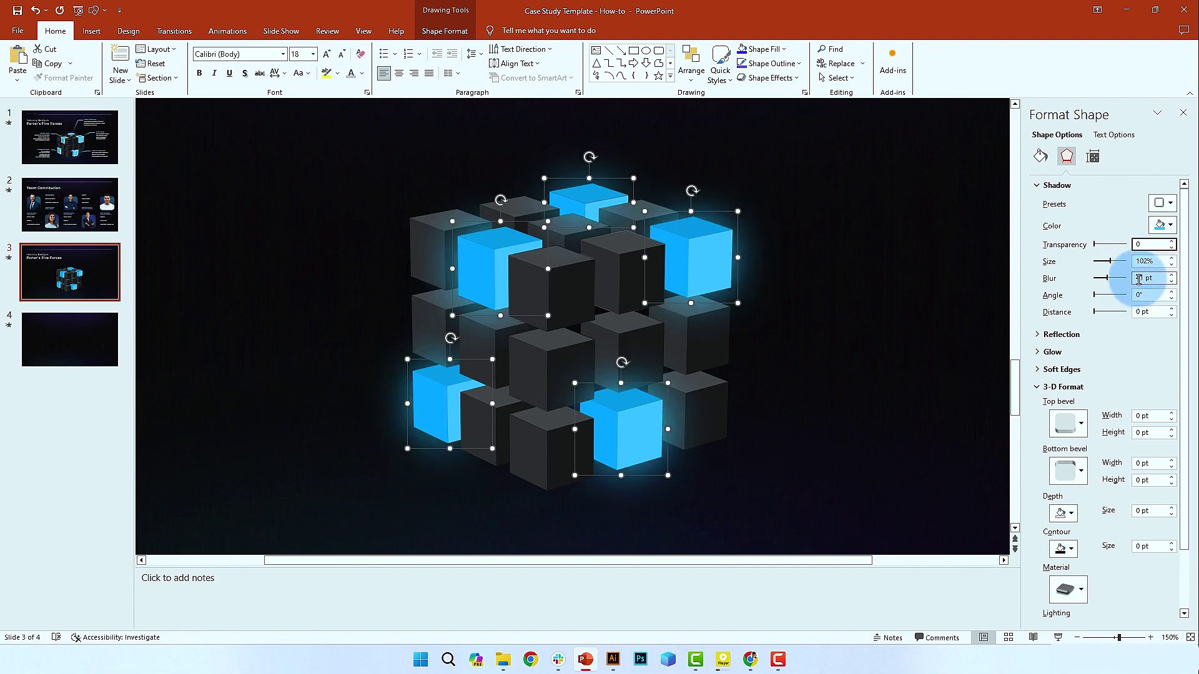
key(Down)
key(Down)
key(Down)
key(Down)
key(Down)
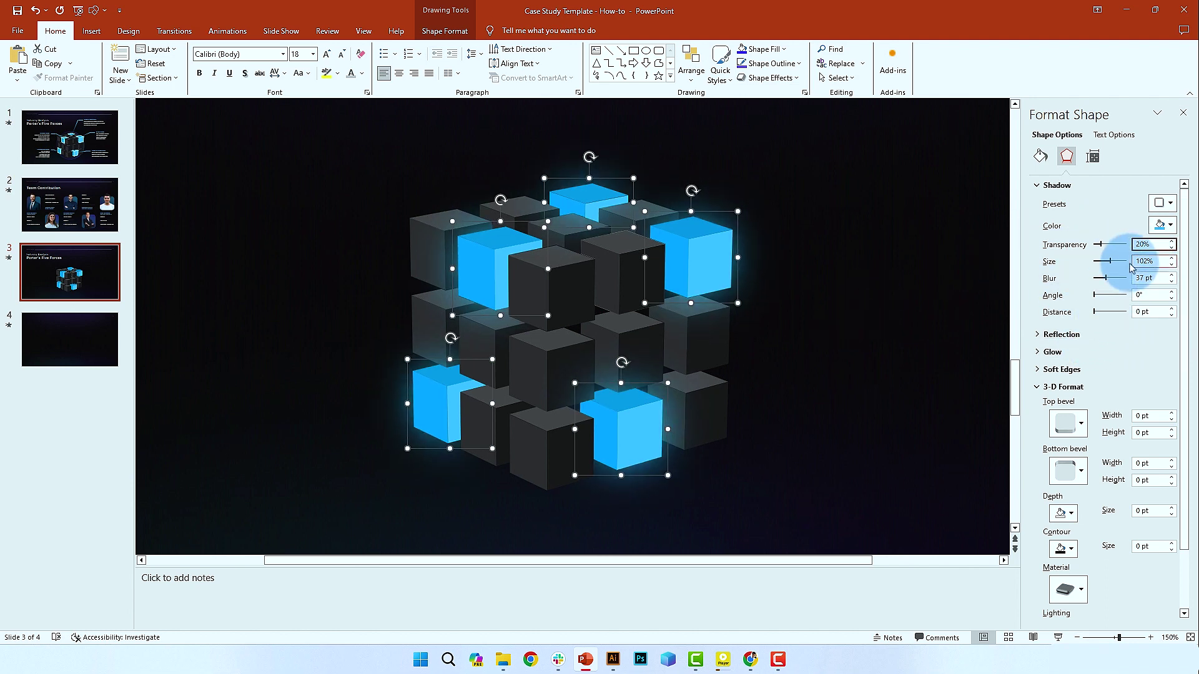
click(860, 338)
Step: Draw a circle about 4.4" across centered over the cube block and send it behind the cubes
click(93, 10)
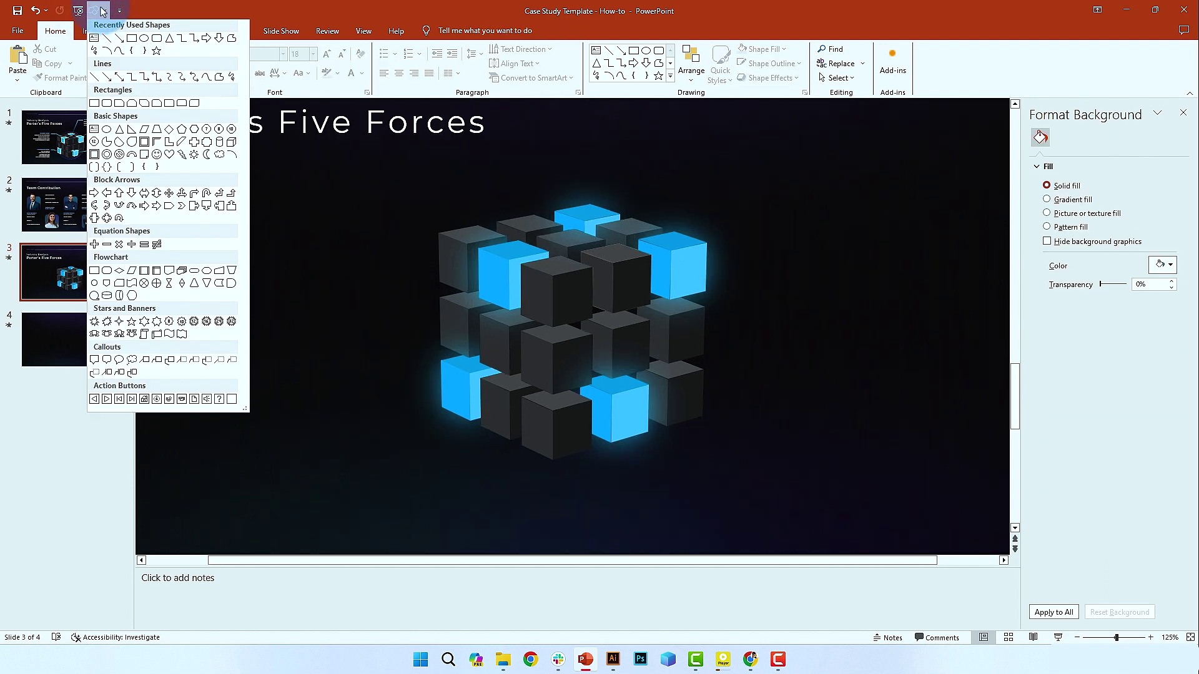
click(146, 41)
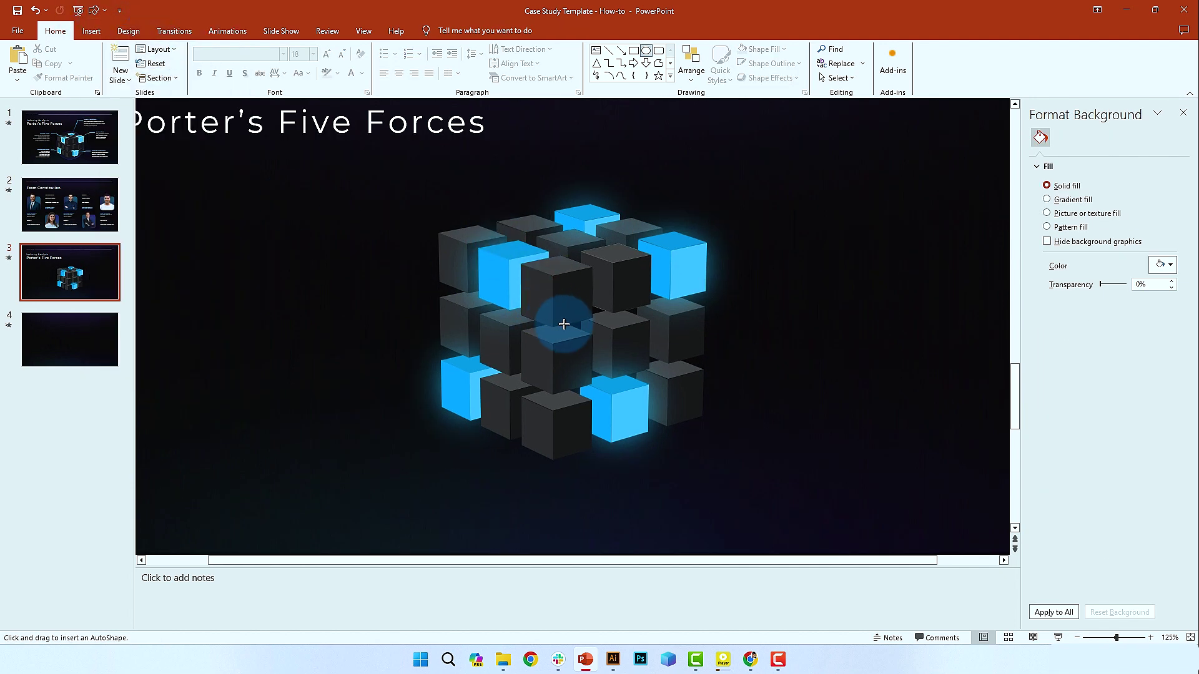
drag(564, 324, 727, 206)
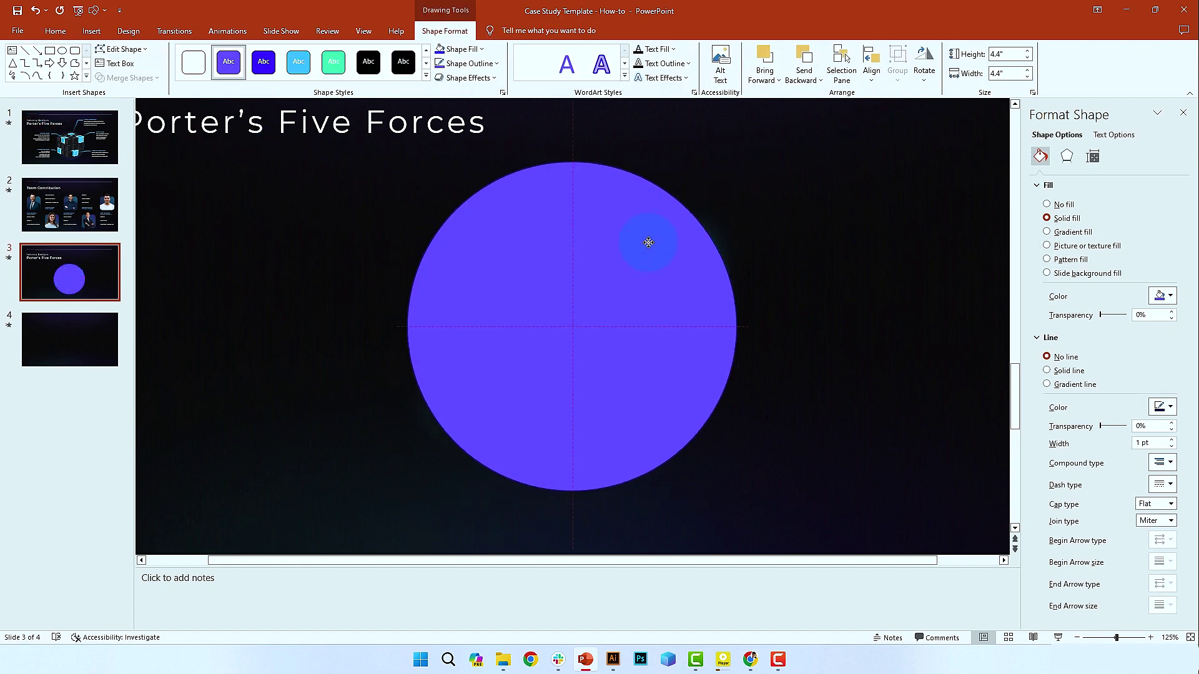
right_click(615, 211)
click(685, 367)
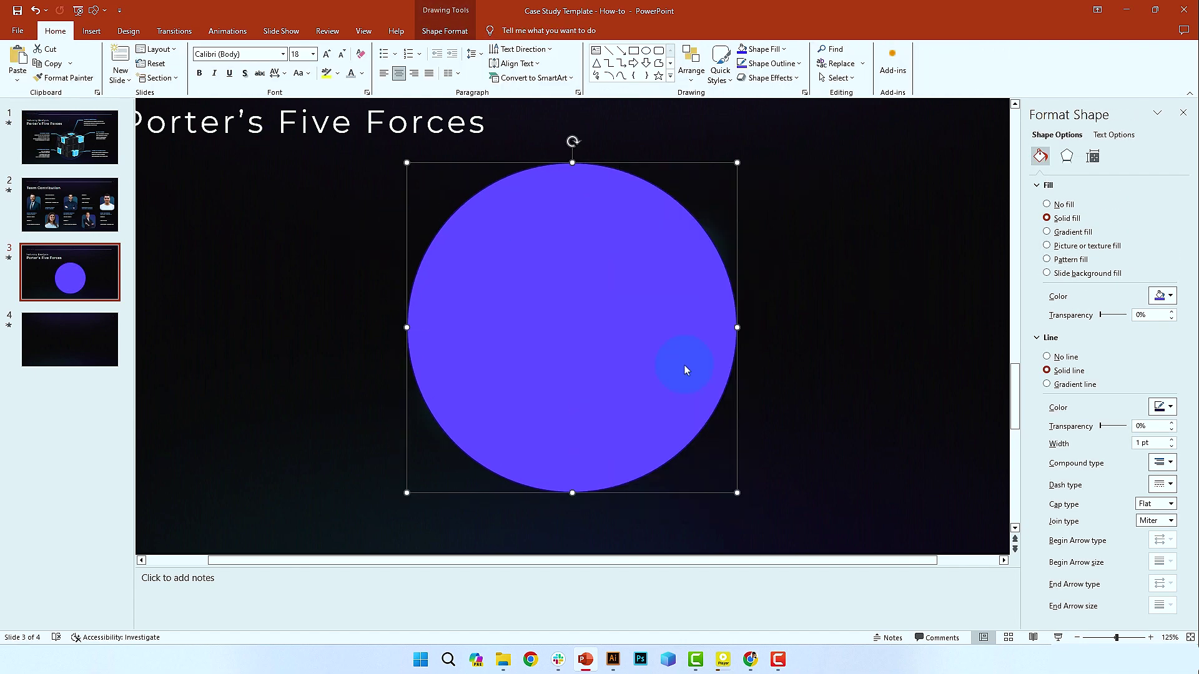
Step: Shrink the circle so it closely surrounds the cube block and center it behind the cubes
drag(737, 162, 724, 186)
drag(408, 177, 416, 191)
drag(594, 476, 595, 468)
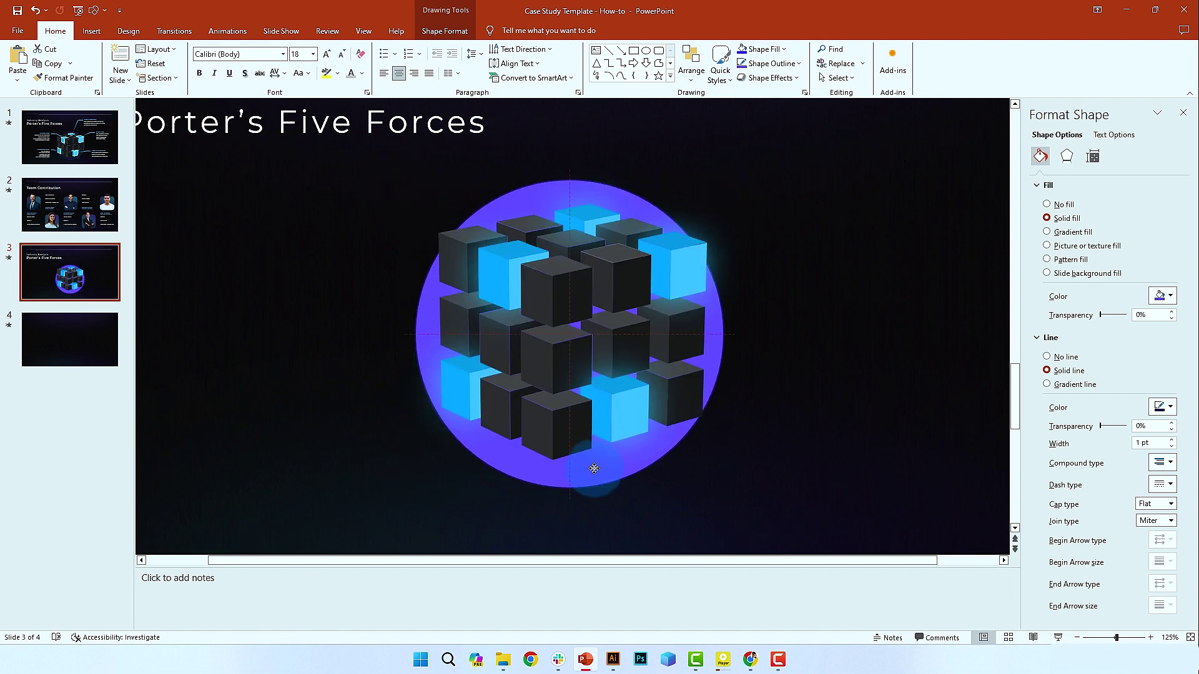
drag(594, 468, 594, 468)
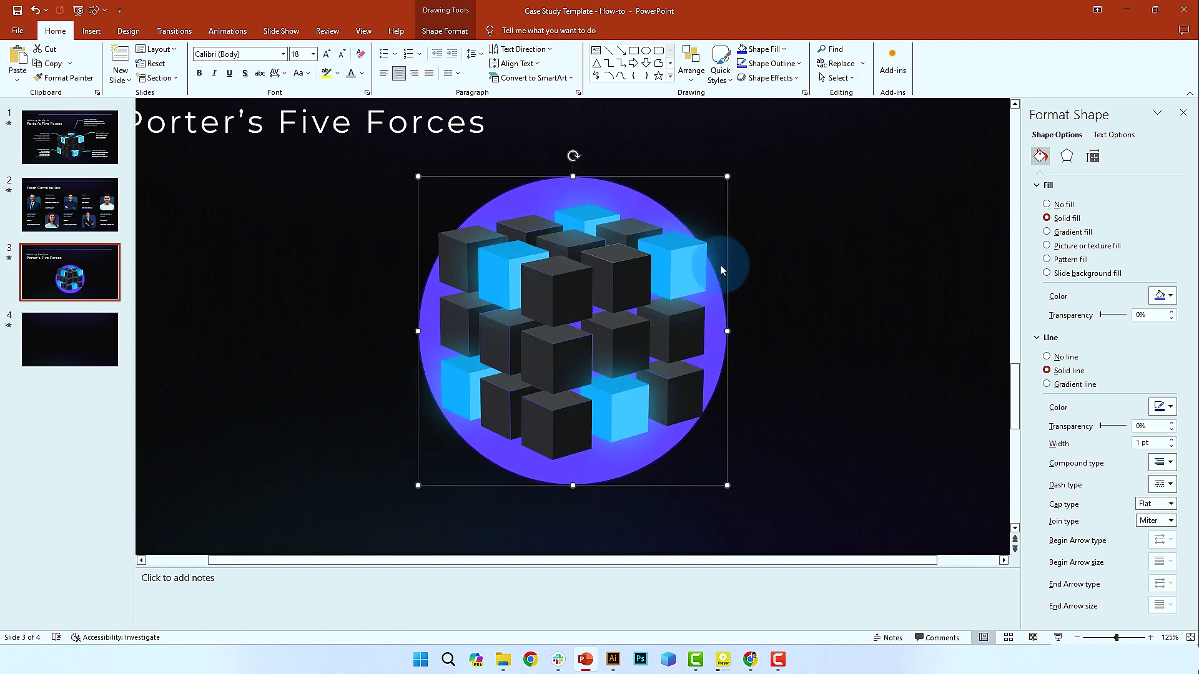
drag(727, 177, 720, 188)
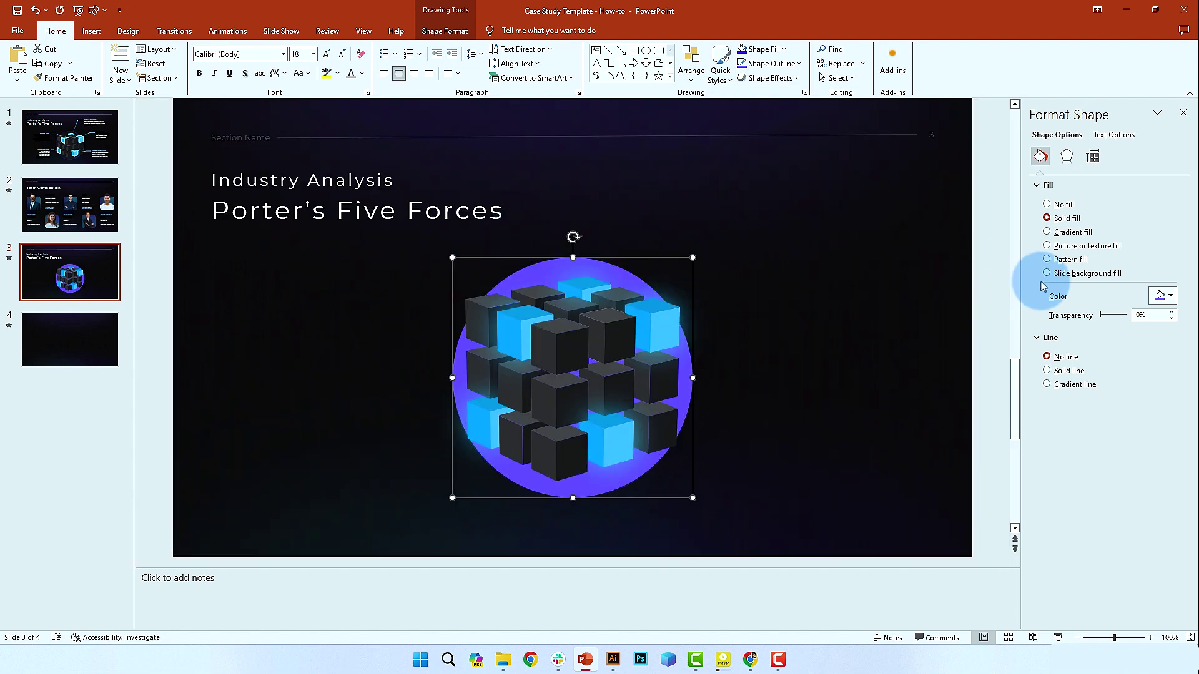
Step: Apply a radial gradient fill to the circle and move it beside the cube block, on its right
click(1085, 237)
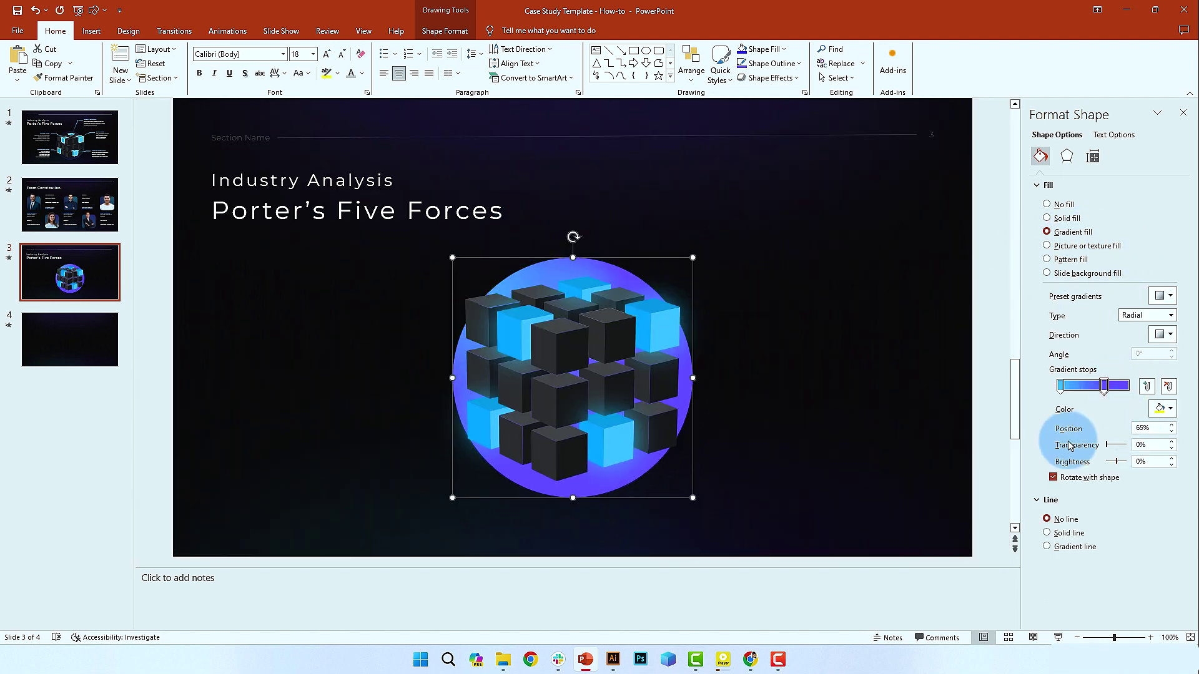
drag(586, 296, 857, 280)
click(1165, 409)
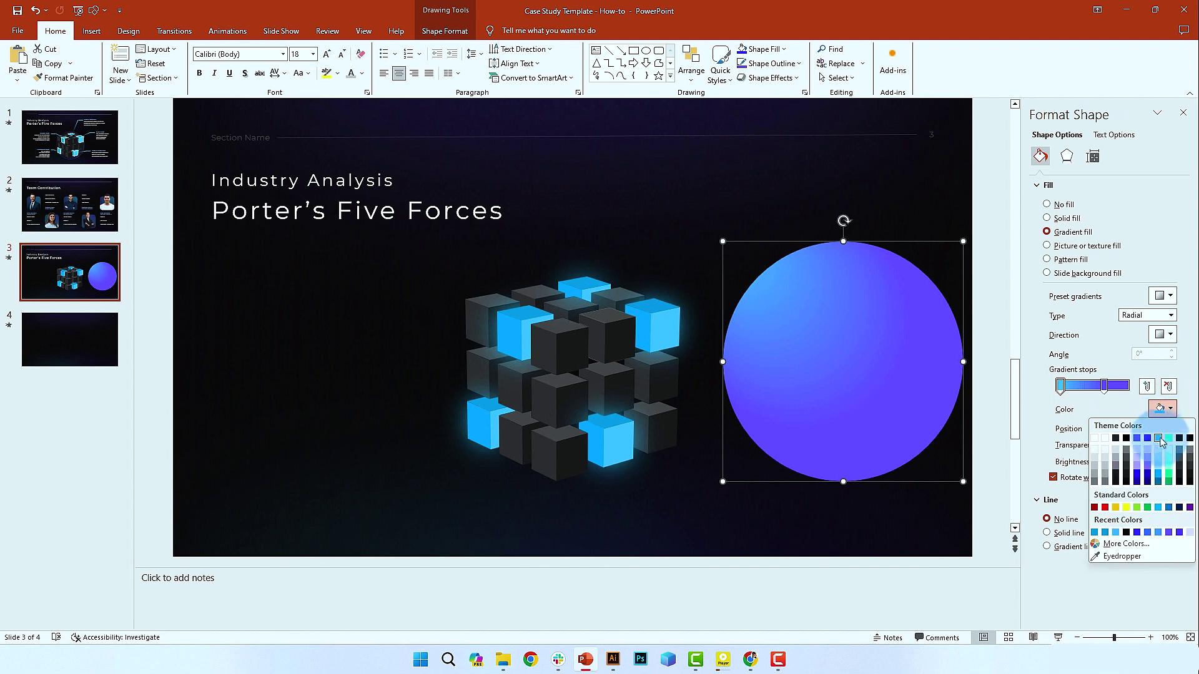
click(937, 398)
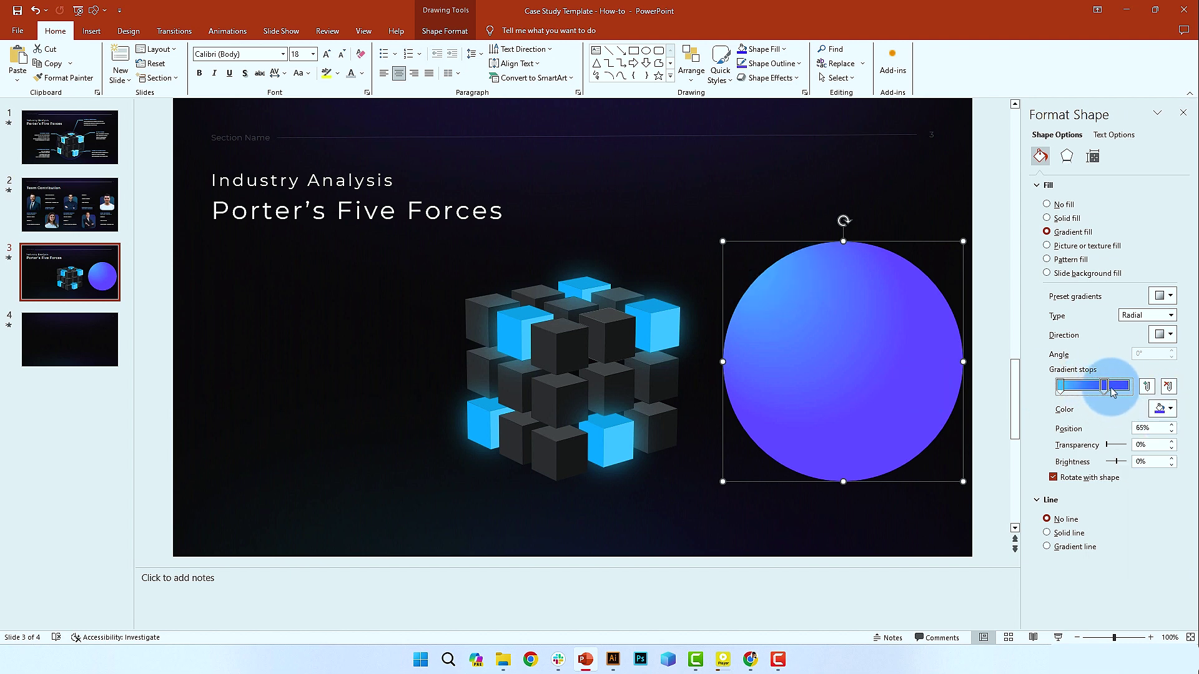
Step: Set the circle's radial gradient to spread from its top-left corner and place the middle purple stop at 65%
mouse_move(1105, 387)
mouse_down()
mouse_move(1049, 402)
mouse_move(1038, 383)
mouse_move(1113, 396)
mouse_up()
click(1168, 317)
click(1166, 335)
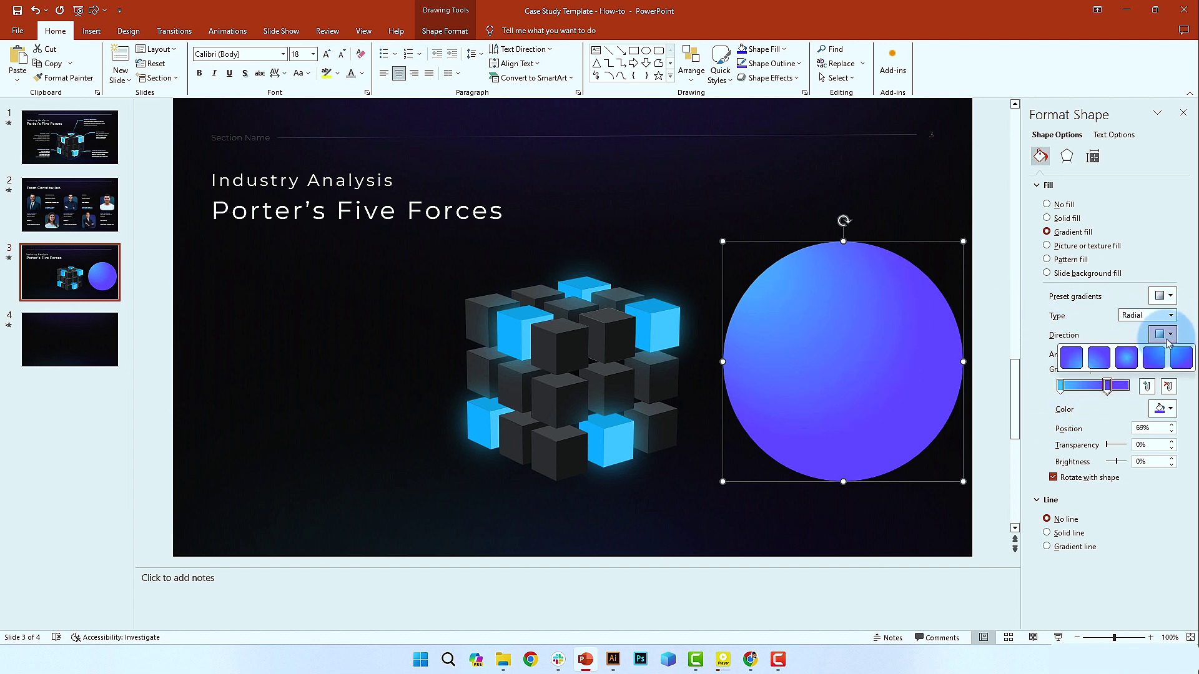
click(1180, 358)
click(1165, 334)
click(1182, 360)
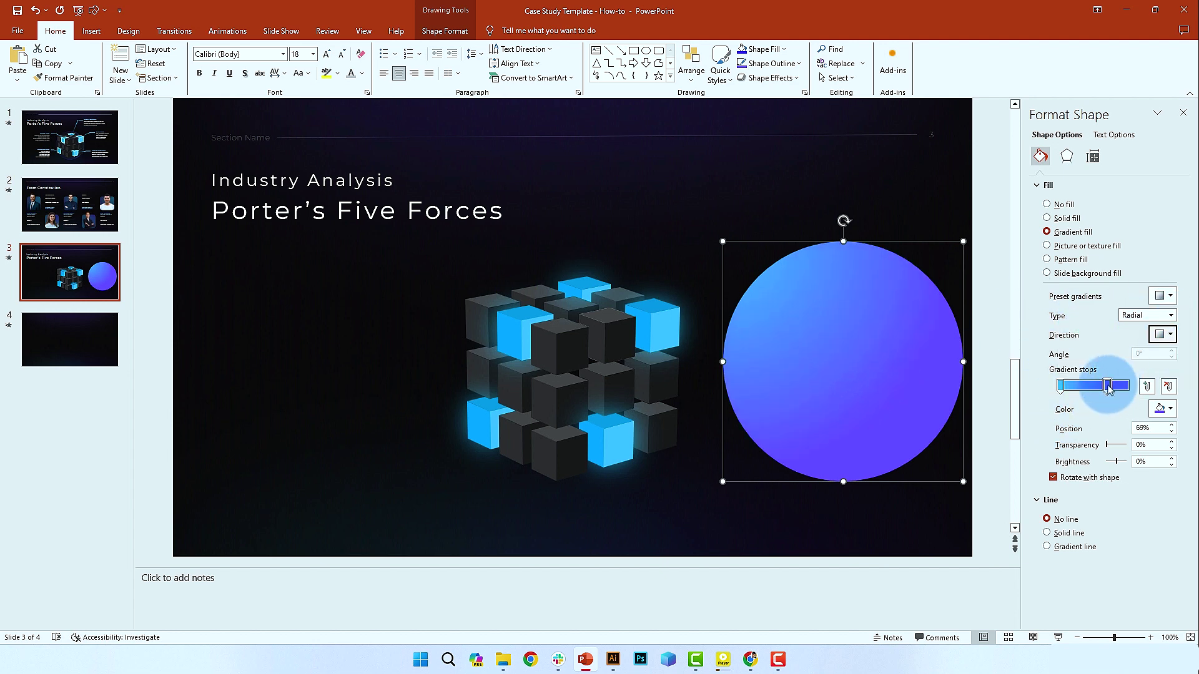
drag(1105, 386, 1106, 386)
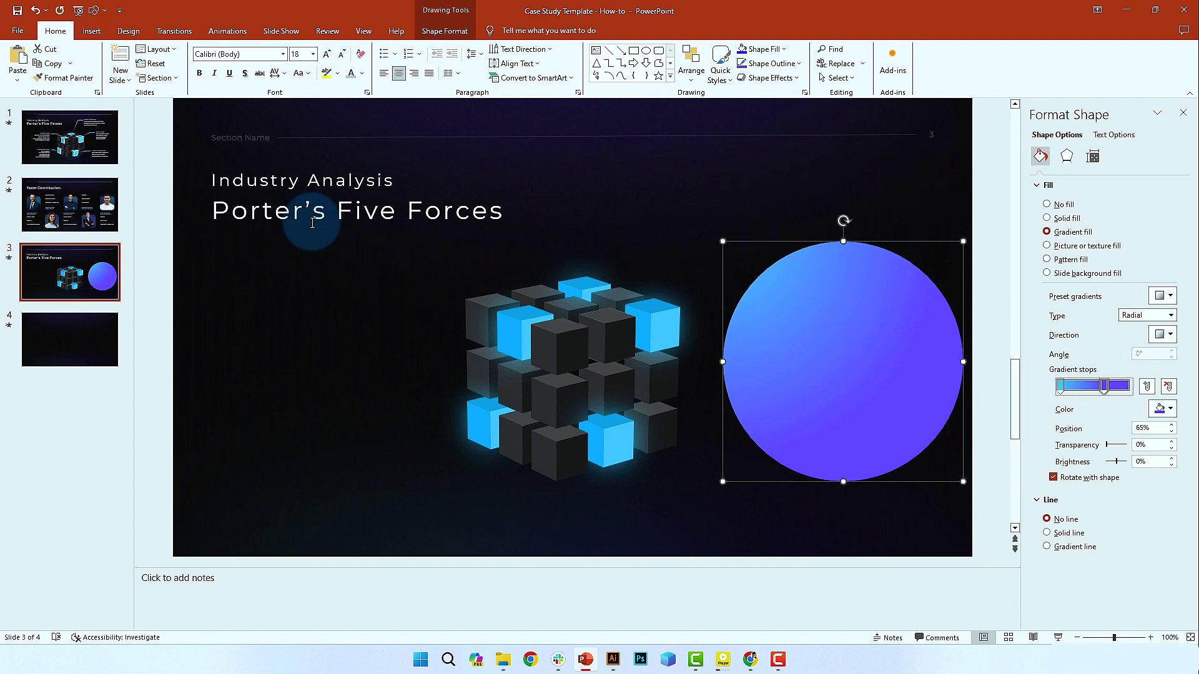
Step: Give the circle a top bevel 15 pt wide and 15 pt high
click(1067, 156)
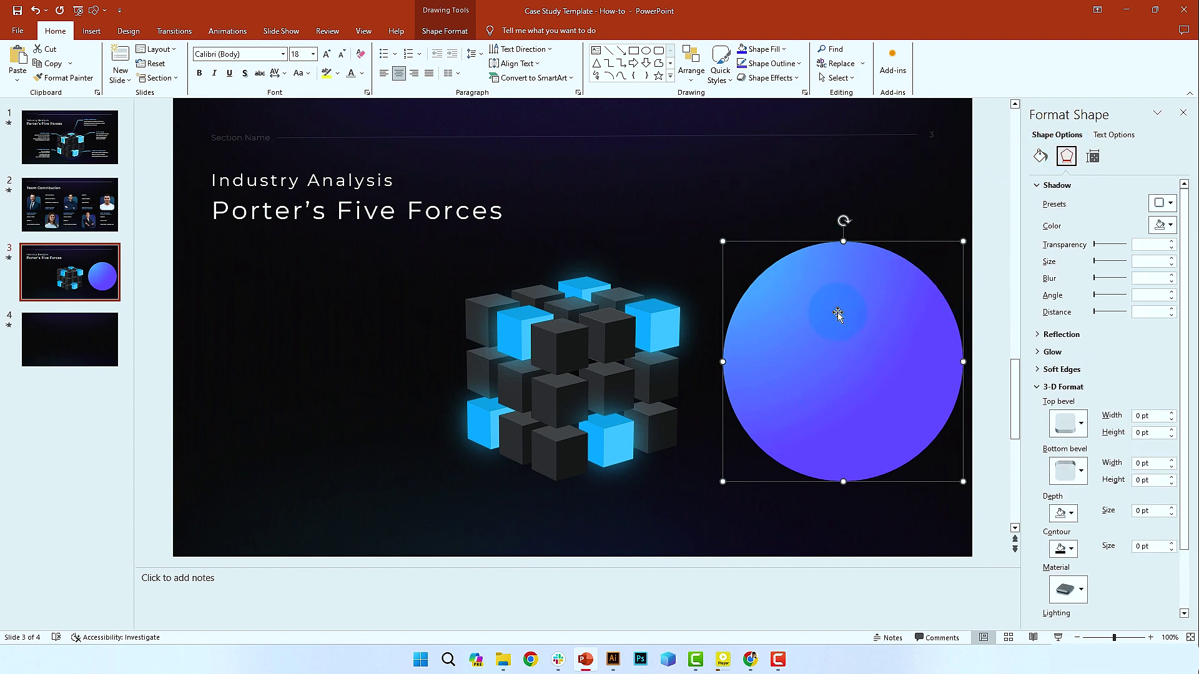
click(1057, 185)
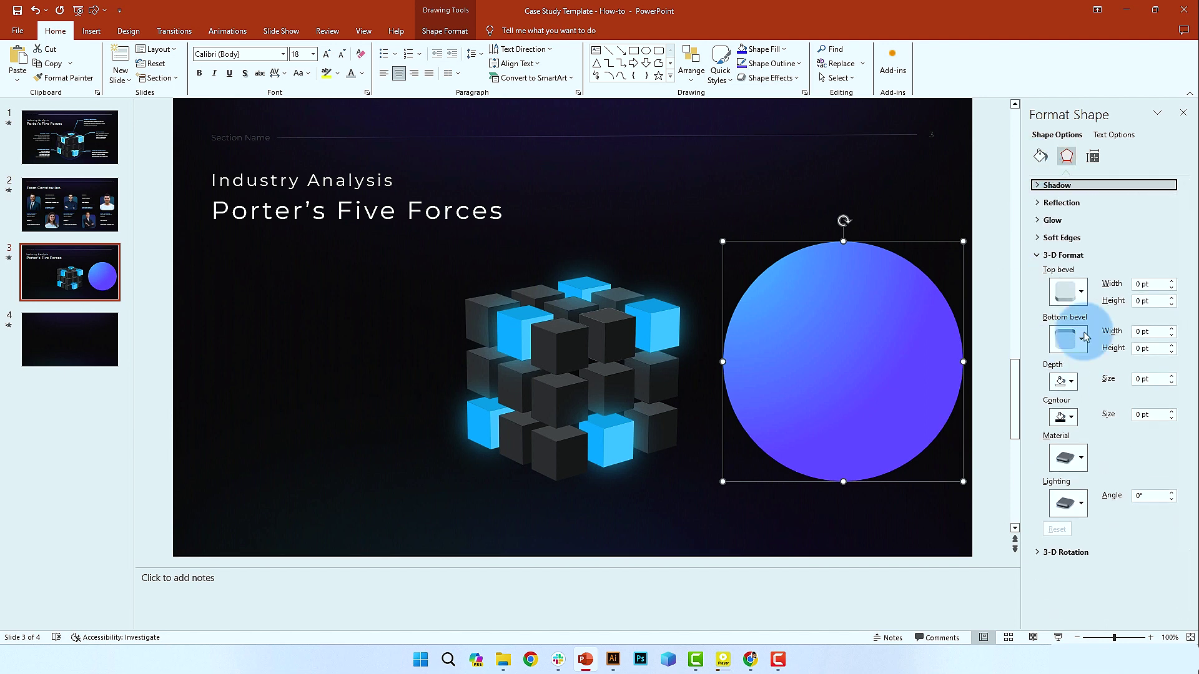
click(1061, 255)
click(1063, 256)
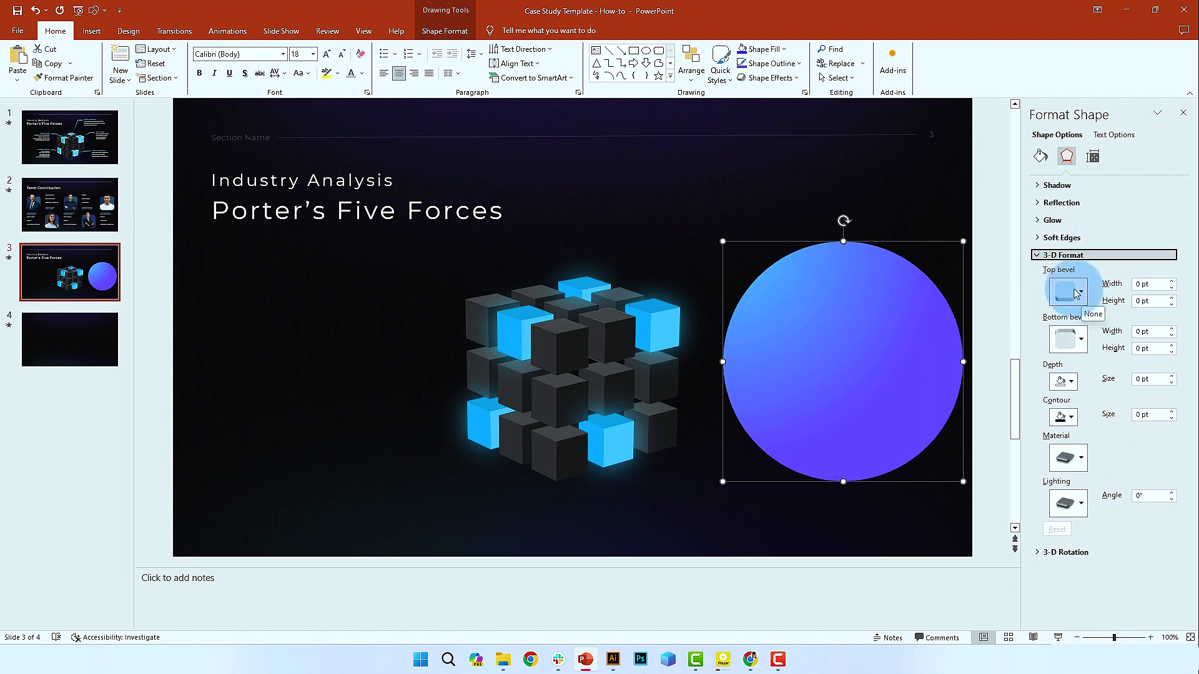
click(1069, 292)
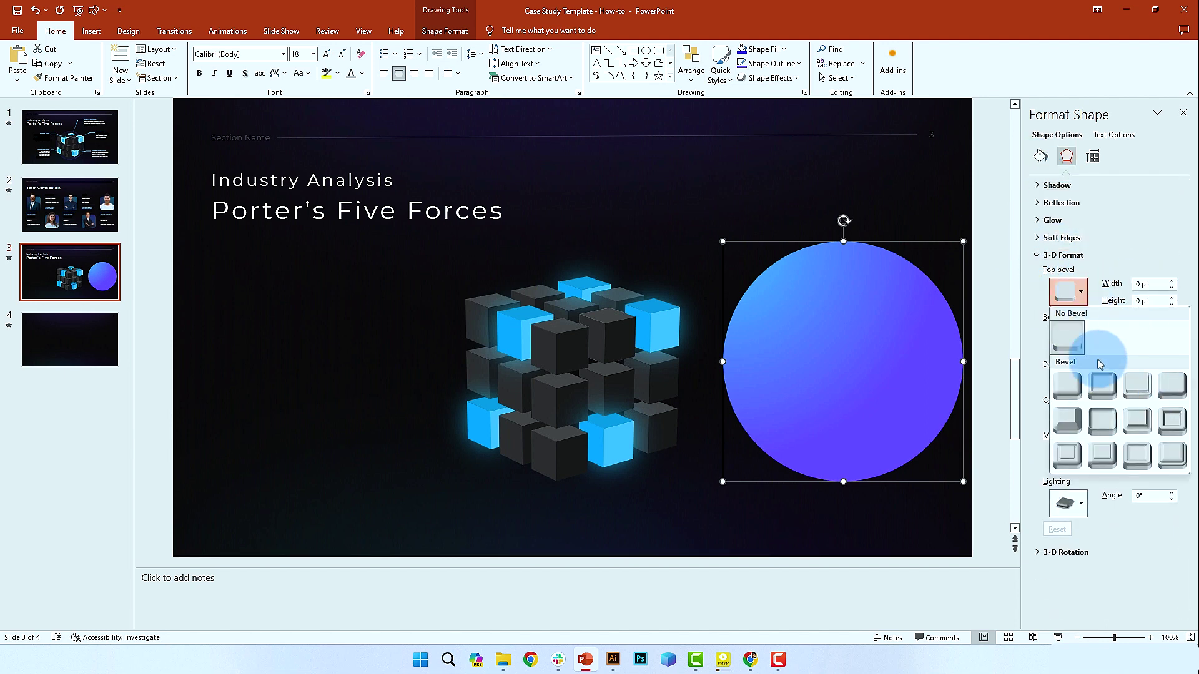
click(1076, 339)
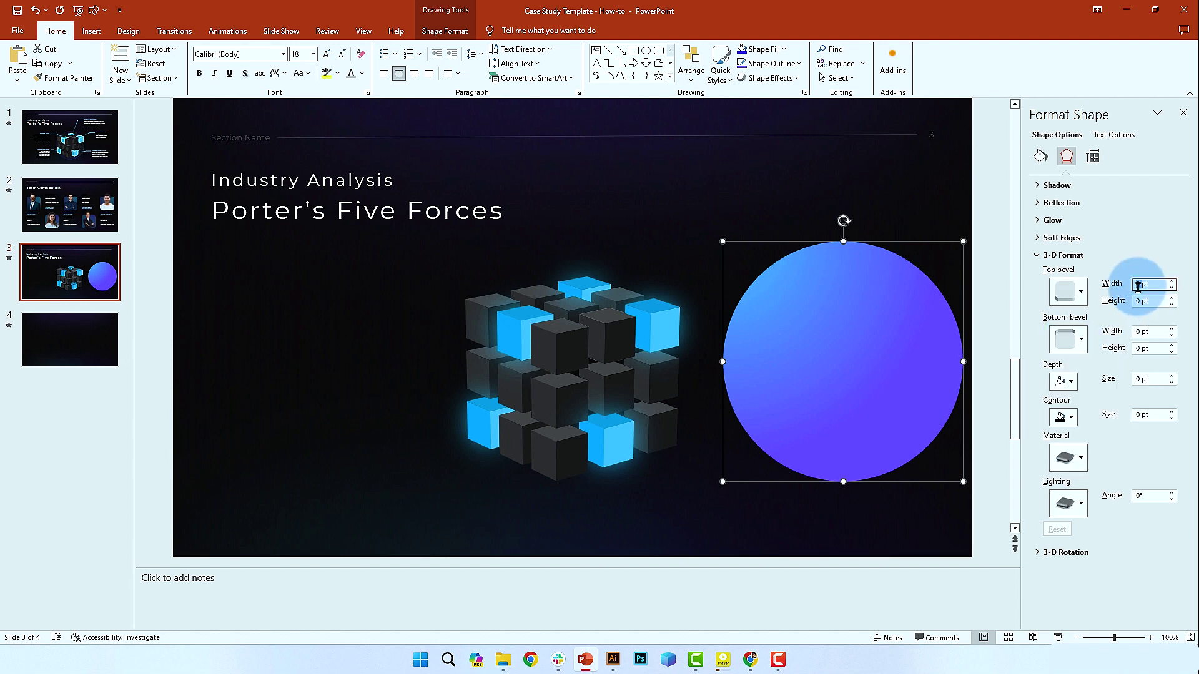
text(15)
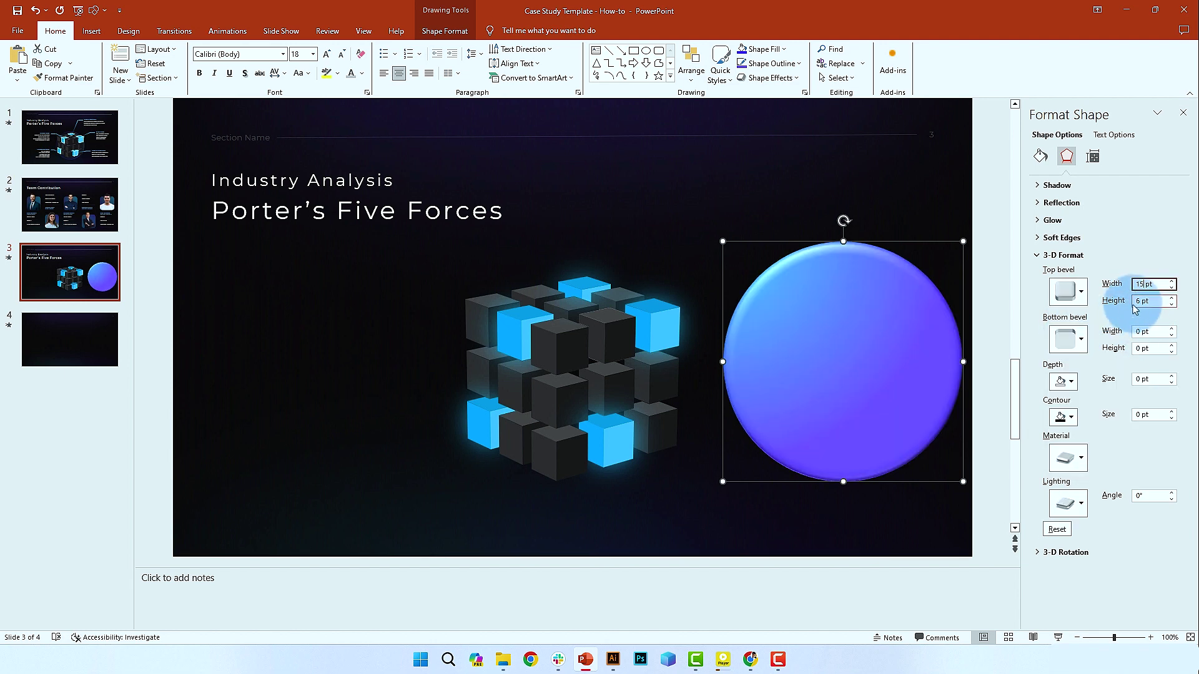
click(1138, 301)
text(15)
key(Return)
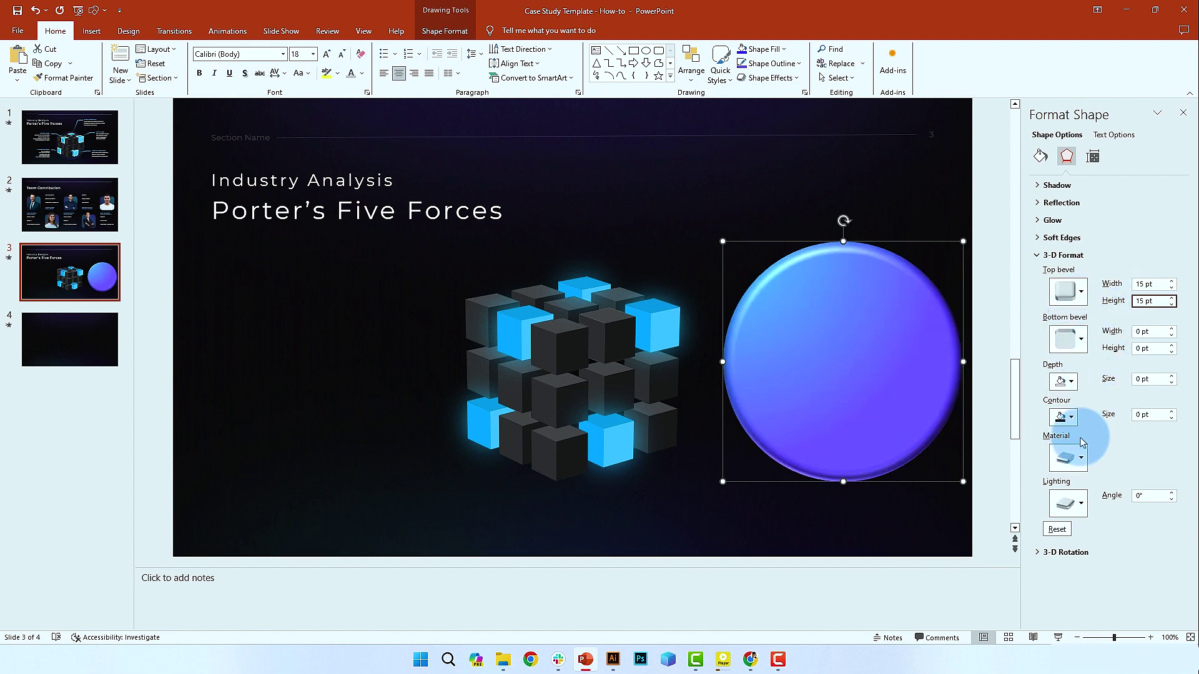
Step: Give the circle a clear translucent material with the first neutral lighting preset, and center it behind the cube block again
click(1068, 458)
click(1139, 602)
click(1067, 503)
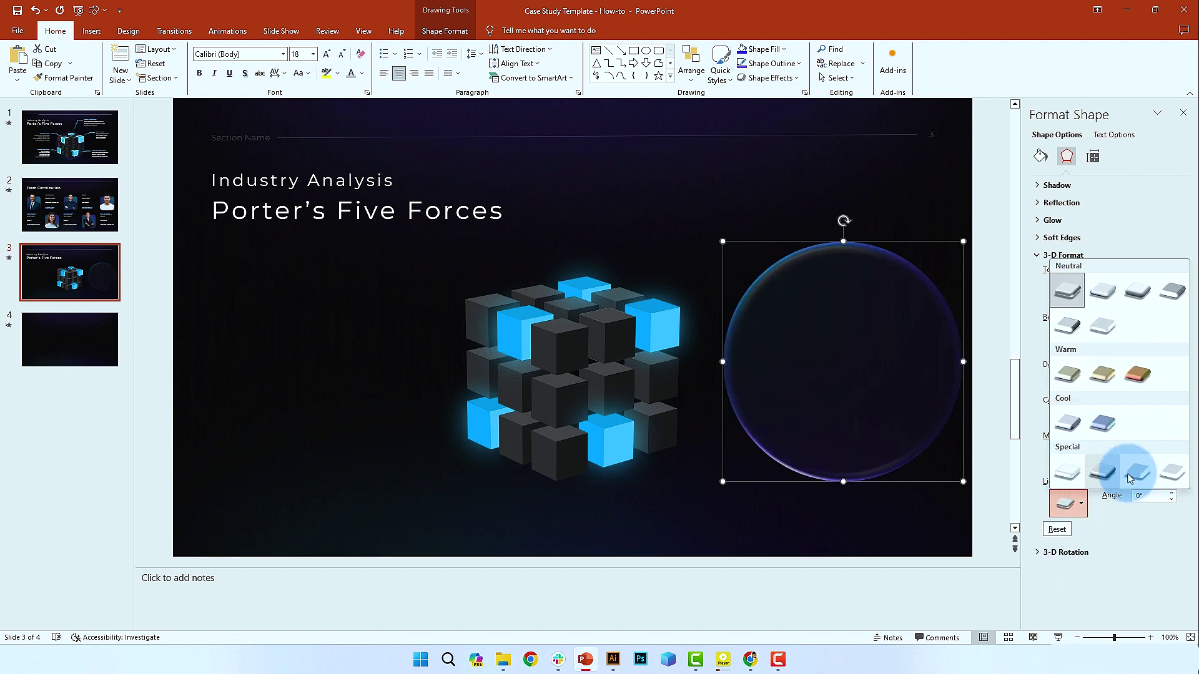
click(1172, 473)
click(1067, 503)
click(1069, 318)
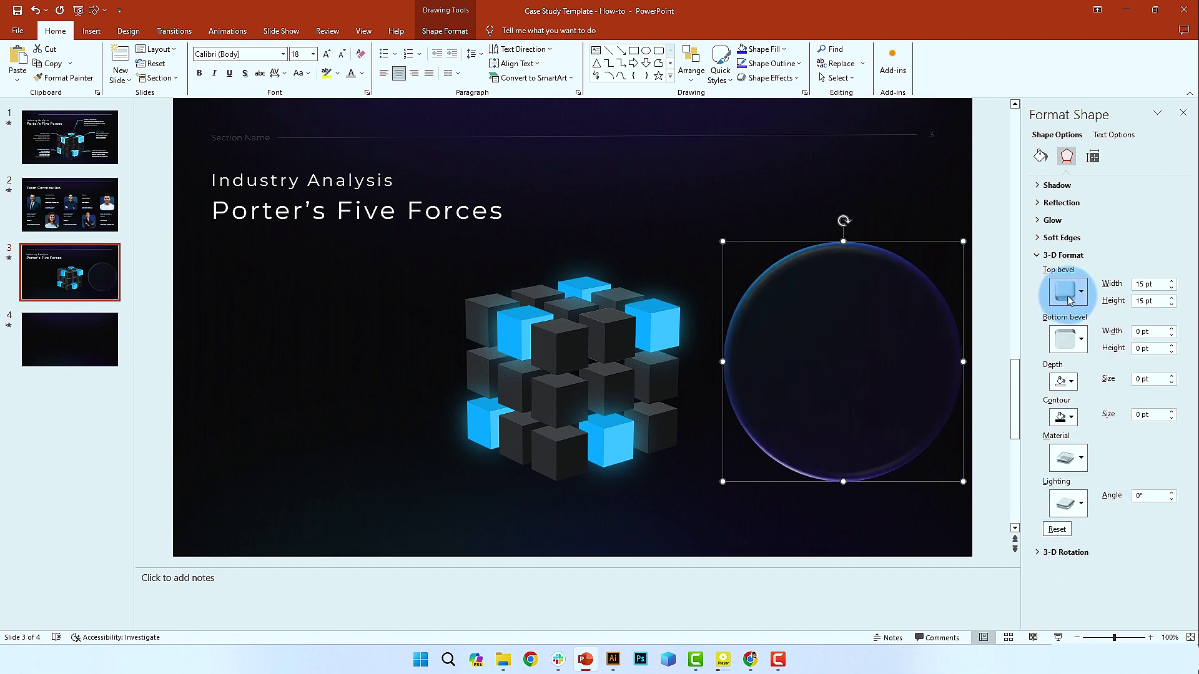
click(1074, 506)
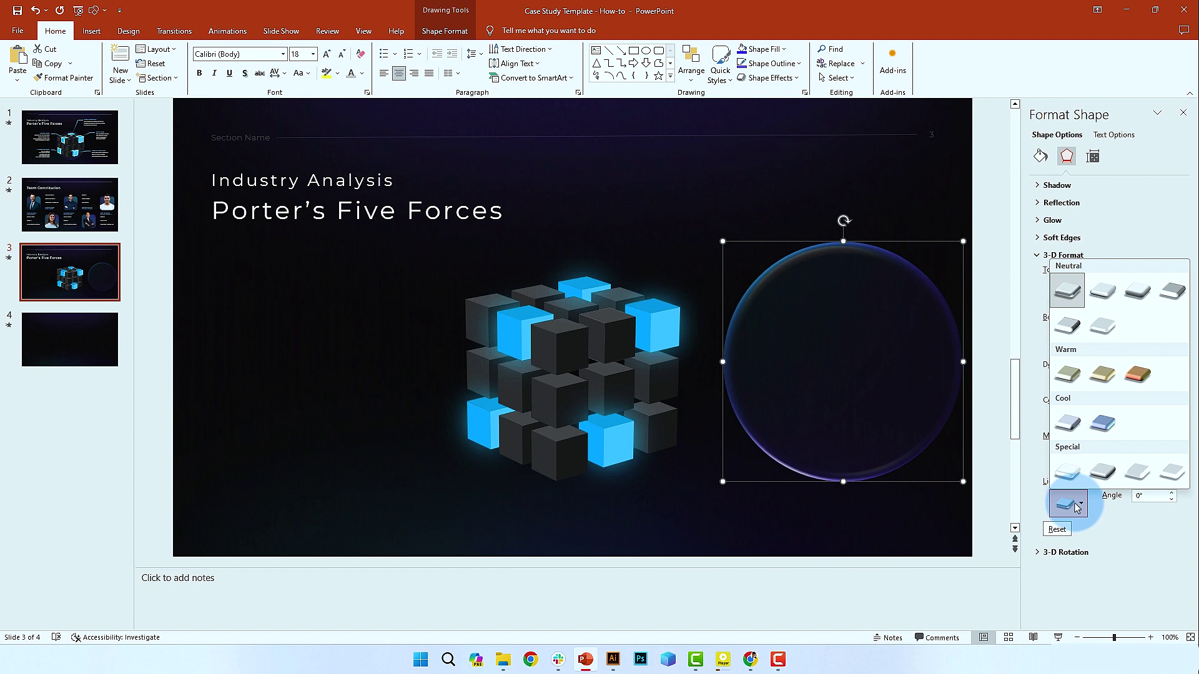
click(936, 356)
drag(935, 349, 681, 369)
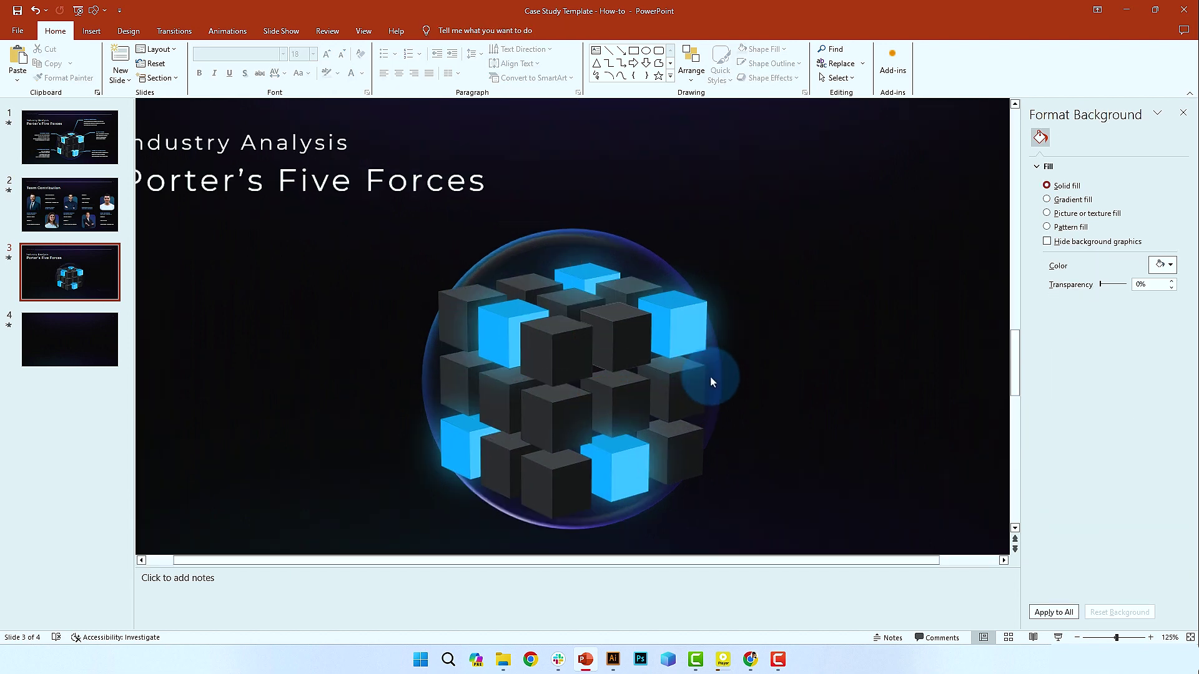
Step: Select all the dark cubes of the block, leaving out the blue ones and the circle
scroll(710, 377, up, 2)
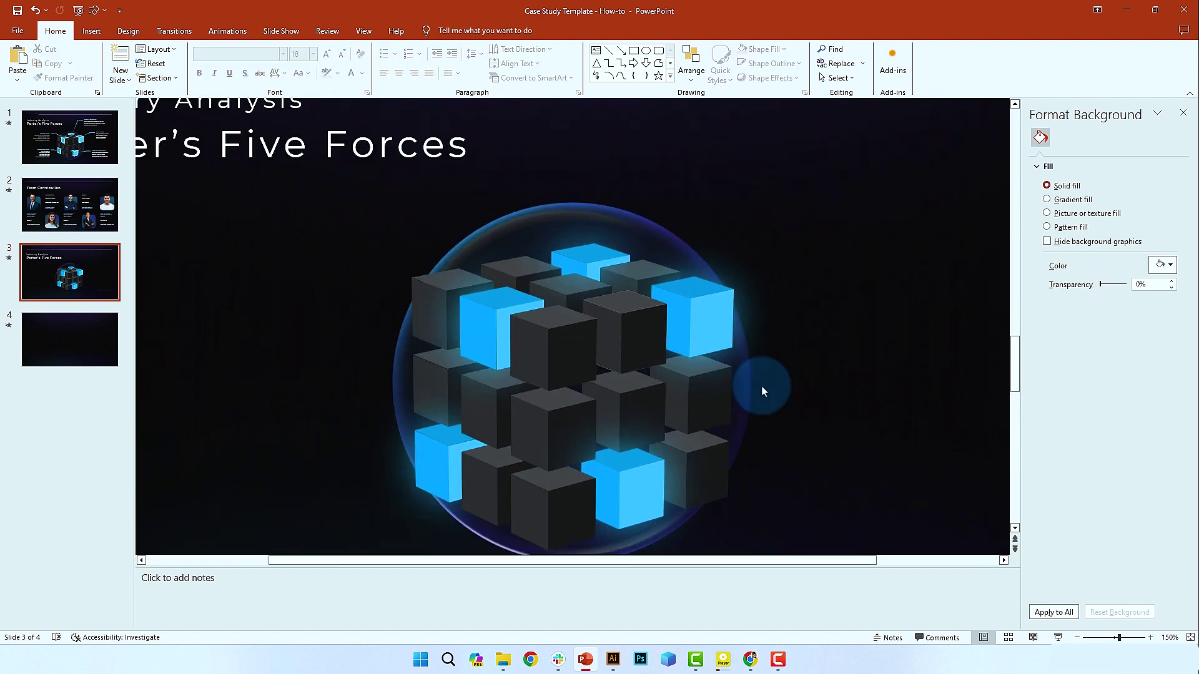
click(548, 355)
click(796, 373)
drag(542, 361, 583, 284)
drag(659, 269, 592, 406)
ctrl+scroll(592, 406, up, 10)
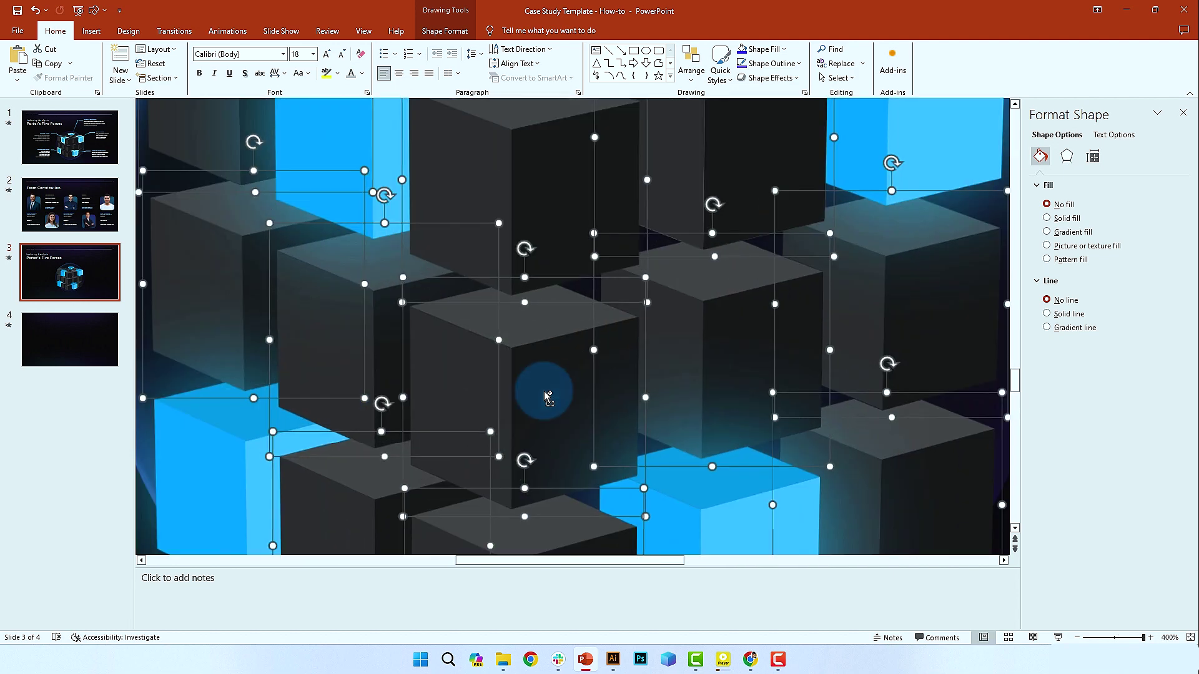
Step: Give the selected dark cubes a thin solid outline 0.25 pt wide in a near-black color
click(1064, 313)
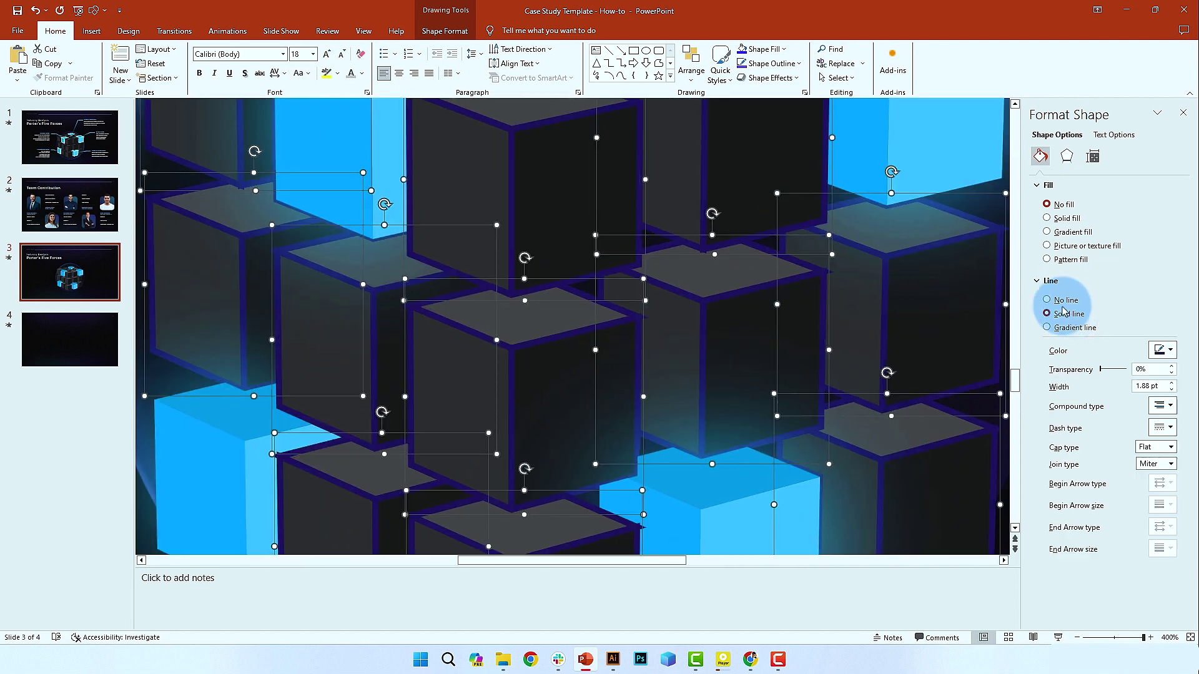
click(1167, 351)
click(1121, 386)
drag(1140, 383, 1125, 391)
text(0.25)
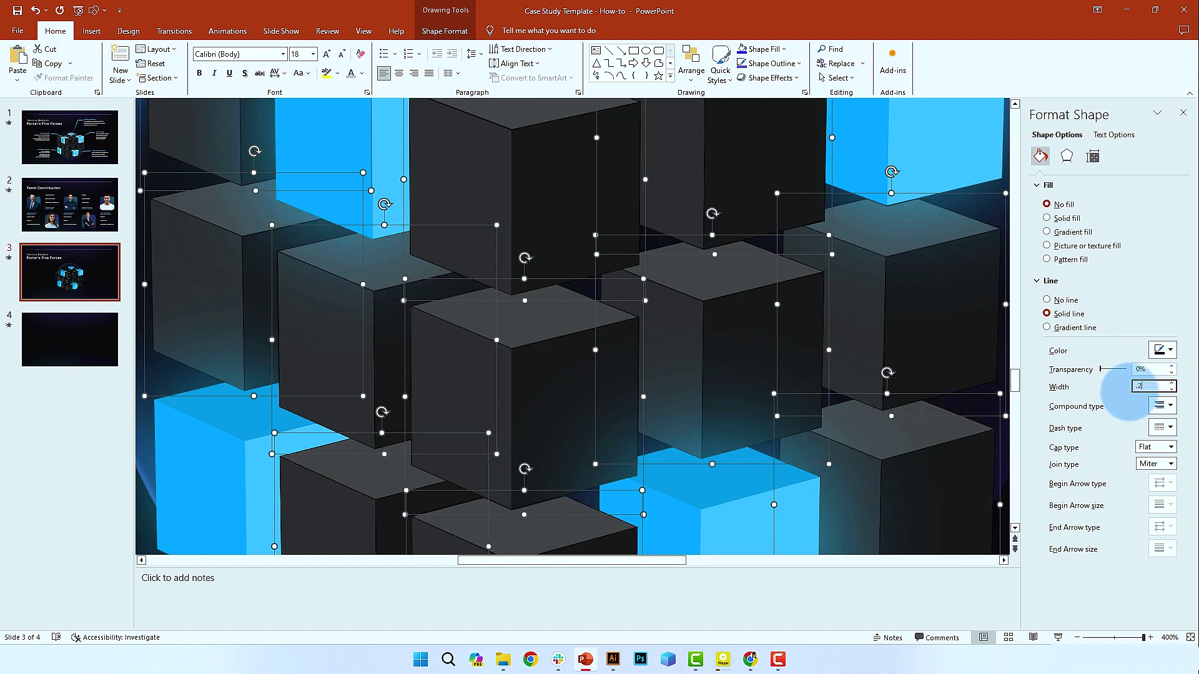
key(Return)
click(1163, 349)
click(1129, 403)
click(1162, 350)
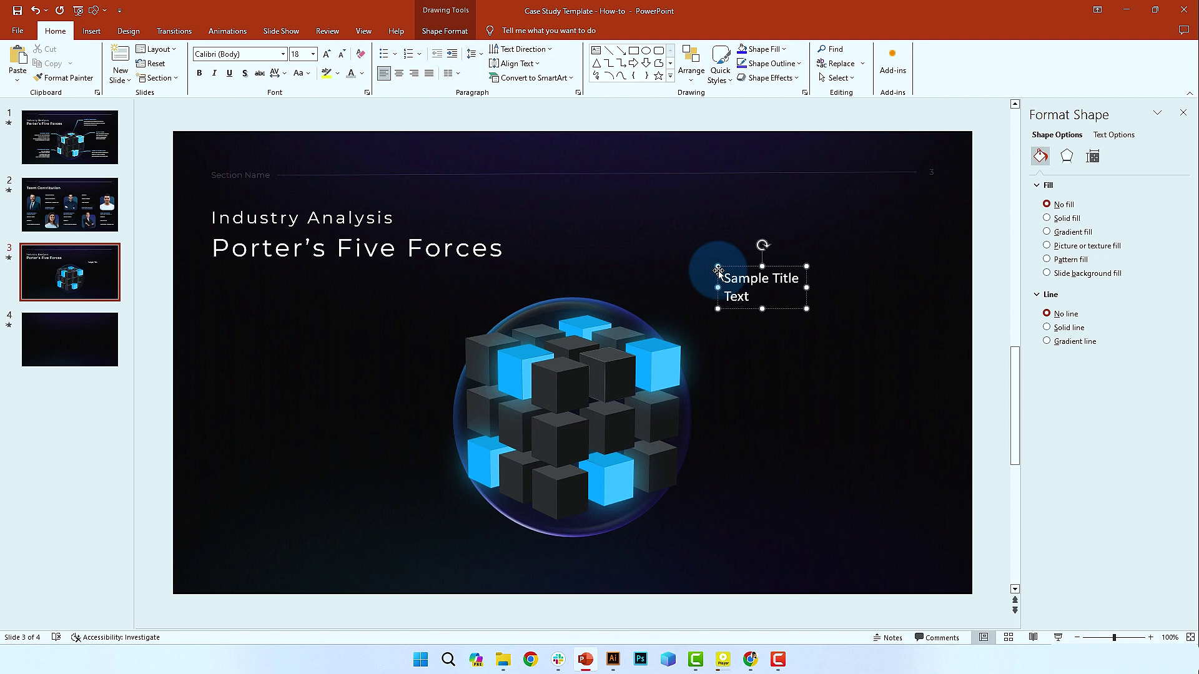
Step: Replace the sample text with "Threat of New Entry" over "Not too expensive to enter the industry", "Experience needed, but training available" and "Some economies of scale"
drag(726, 277, 833, 332)
text(Threat of New Entry Text here)
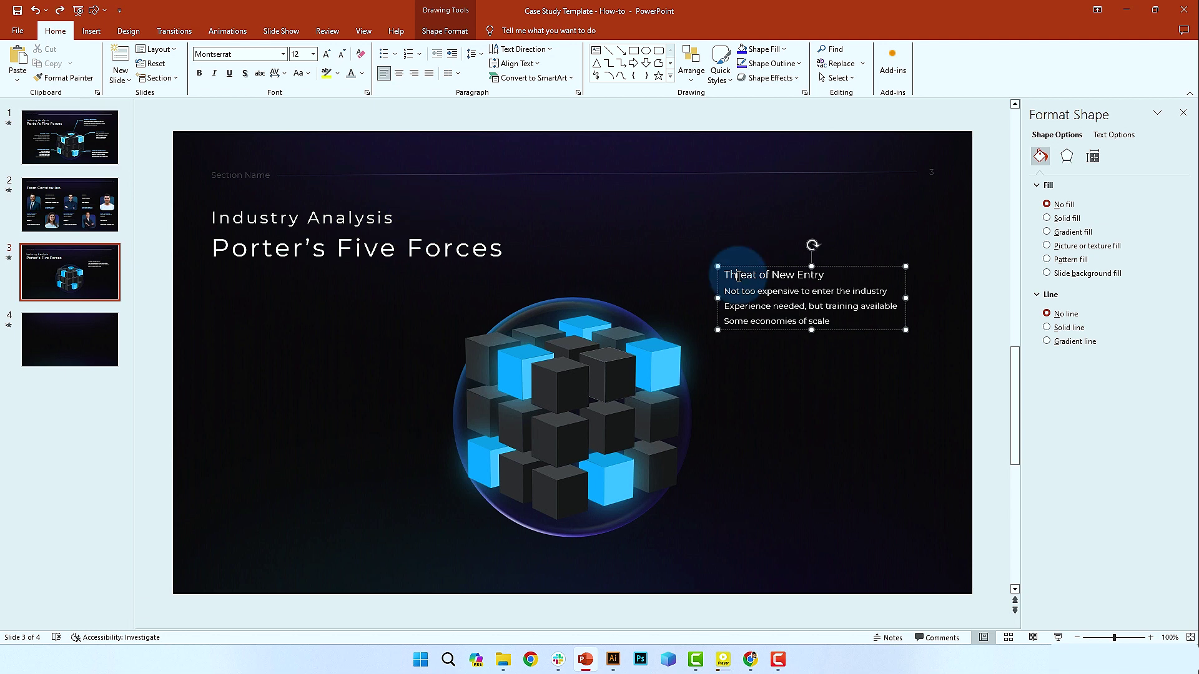
Step: Make the "Threat of New Entry" heading bold and light blue, and move its text box higher on the slide
triple_click(738, 276)
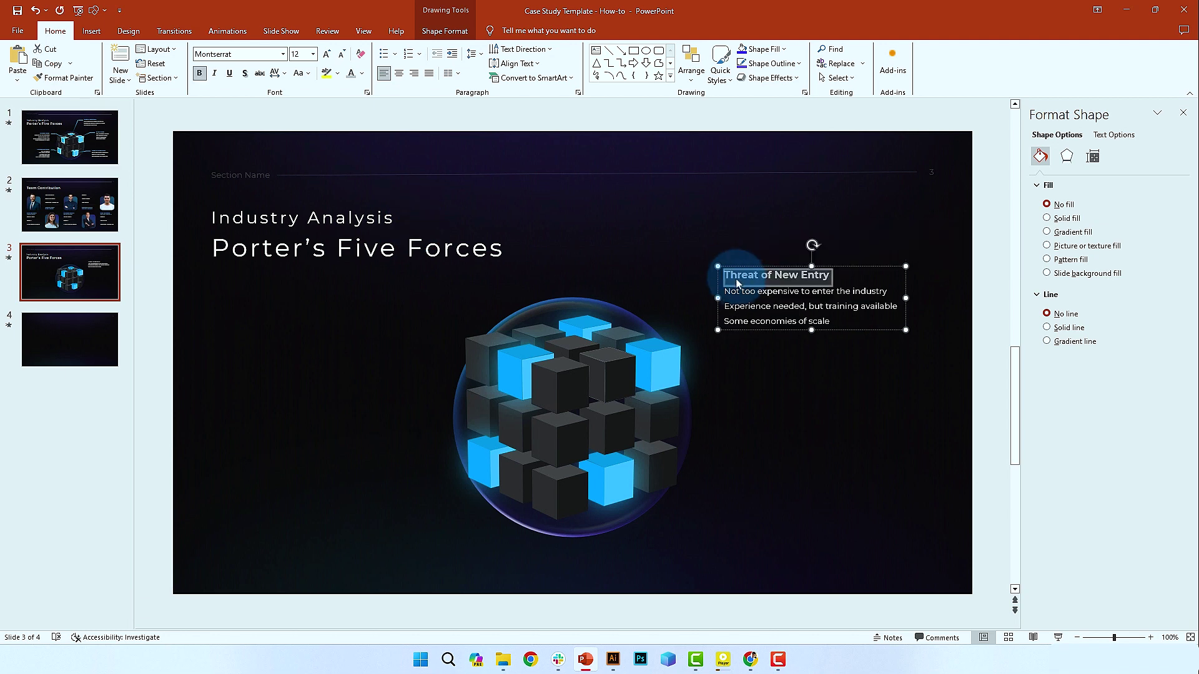
click(362, 73)
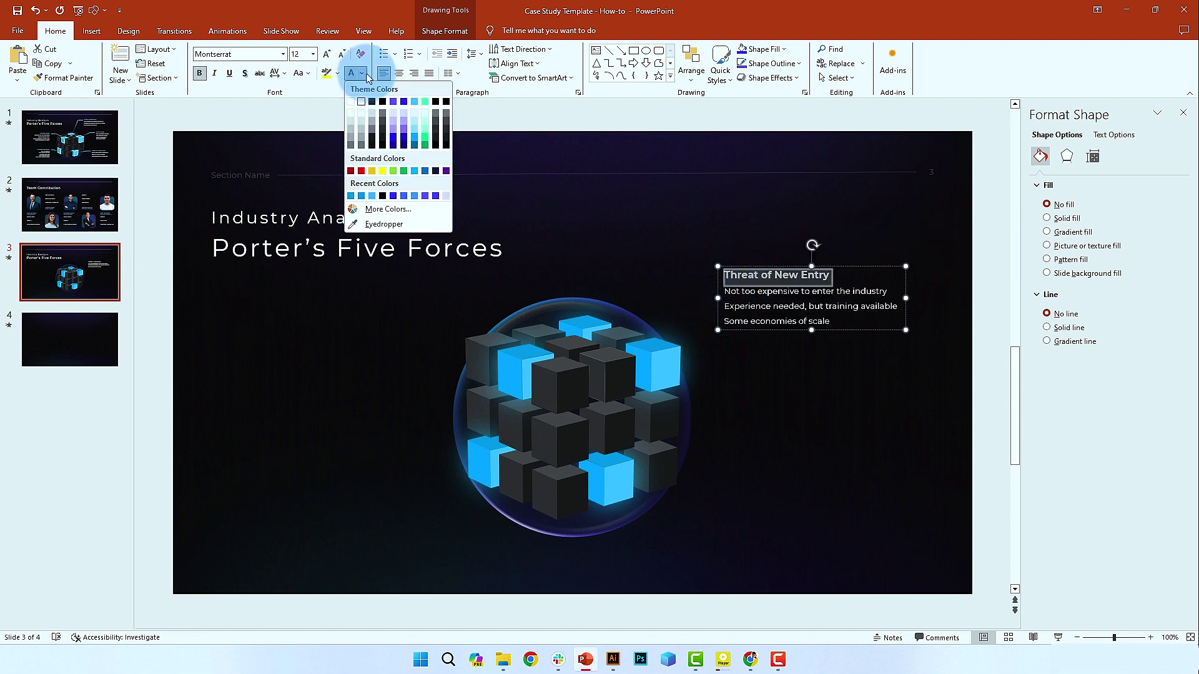
click(416, 102)
drag(769, 267, 762, 224)
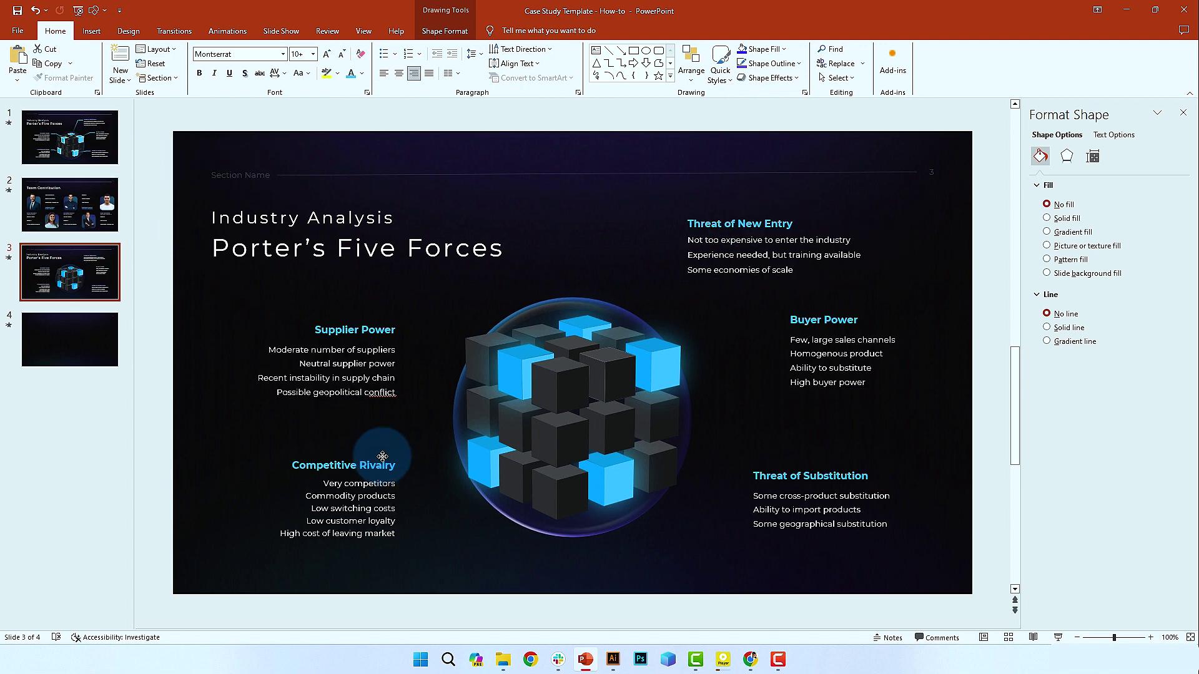
Step: Draw a horizontal line about 0.79" long just before the "Threat of New Entry" heading
click(554, 275)
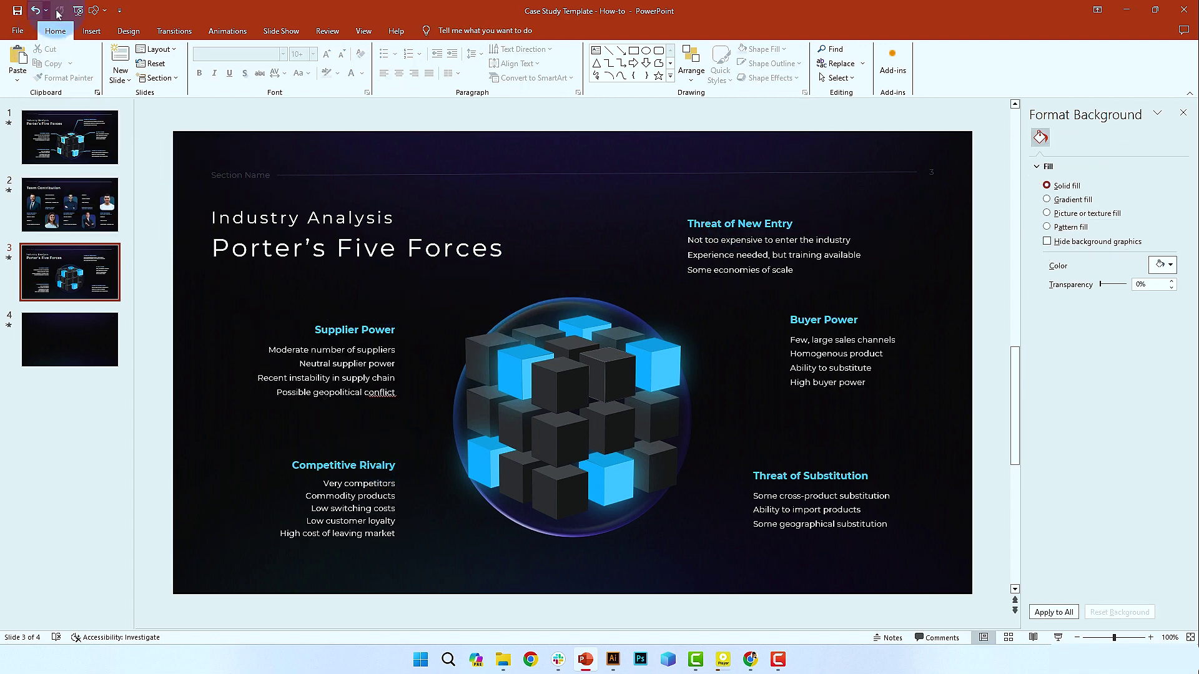
click(94, 11)
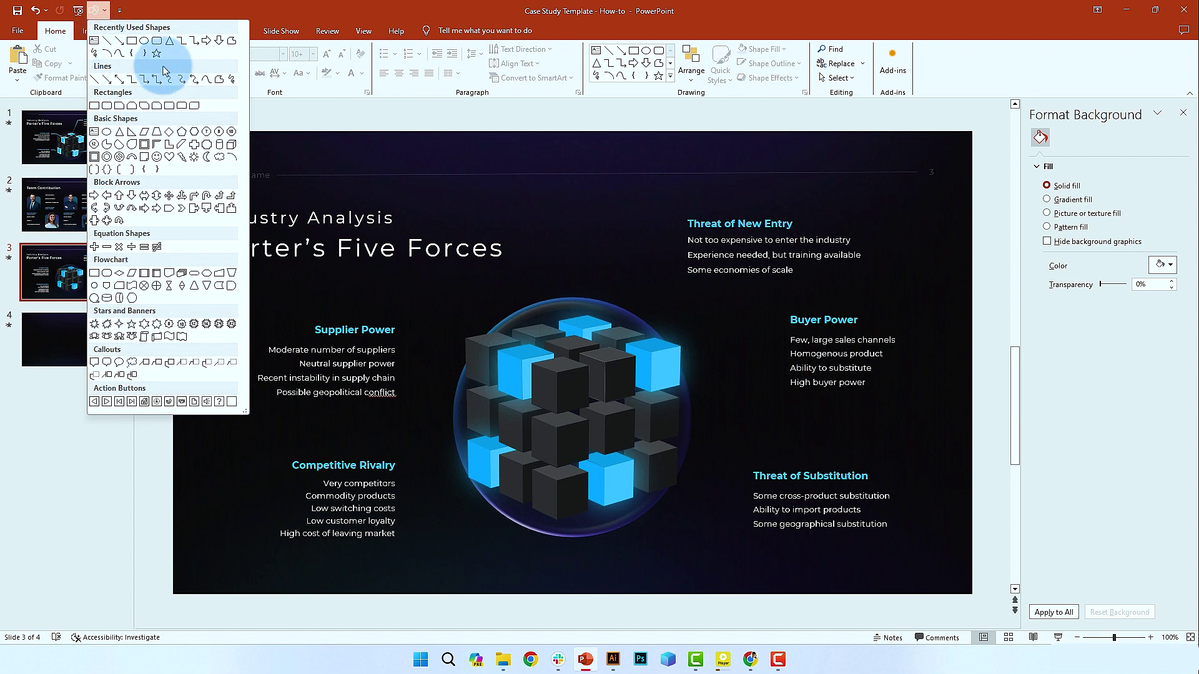
click(107, 41)
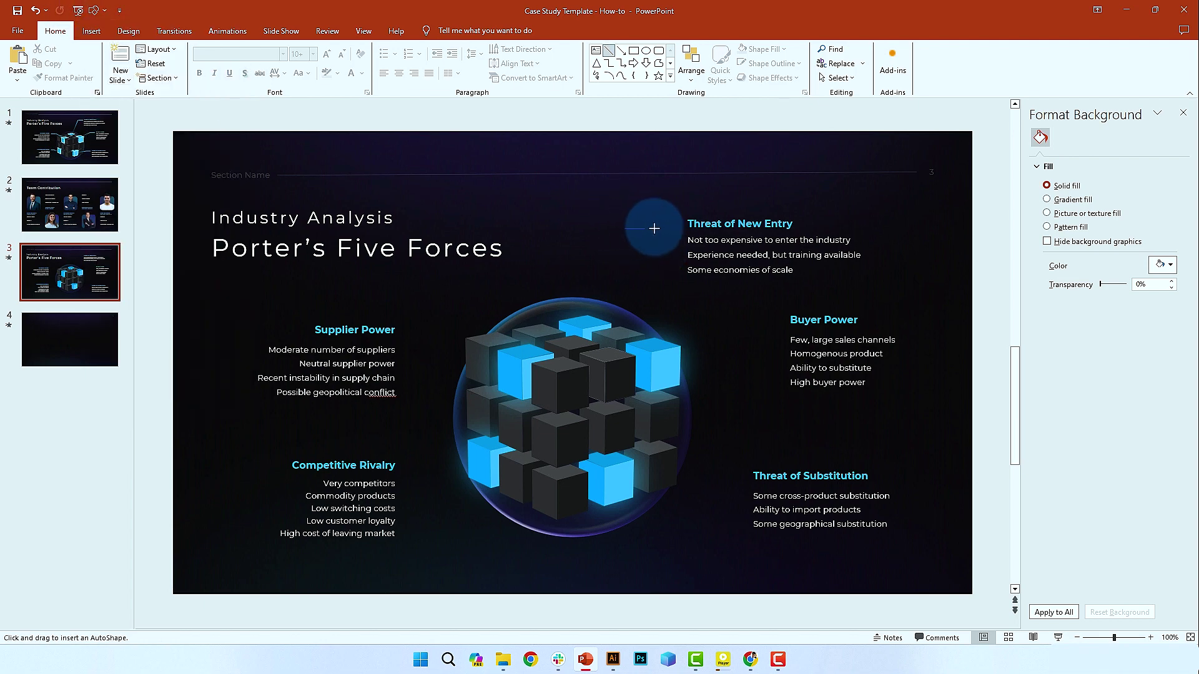
drag(654, 229, 655, 229)
ctrl+scroll(660, 236, up, 10)
Step: Color the line light blue and shorten it to about 0.58", level with the "Threat of New Entry" heading
click(1163, 333)
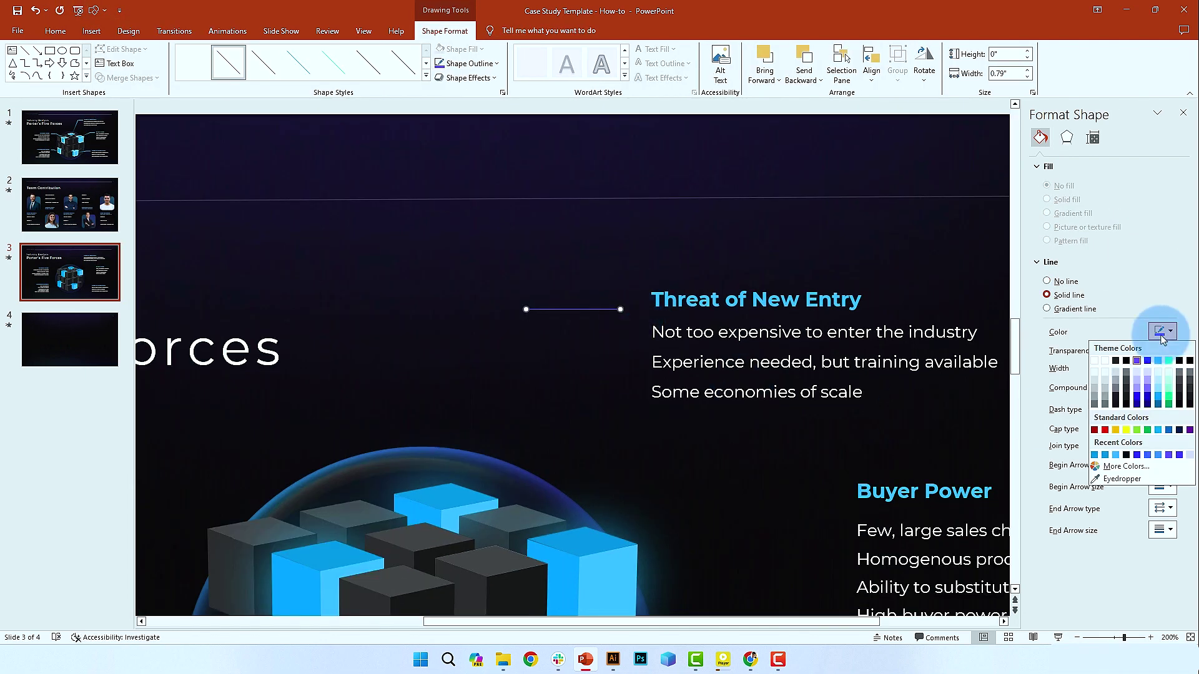
click(1158, 361)
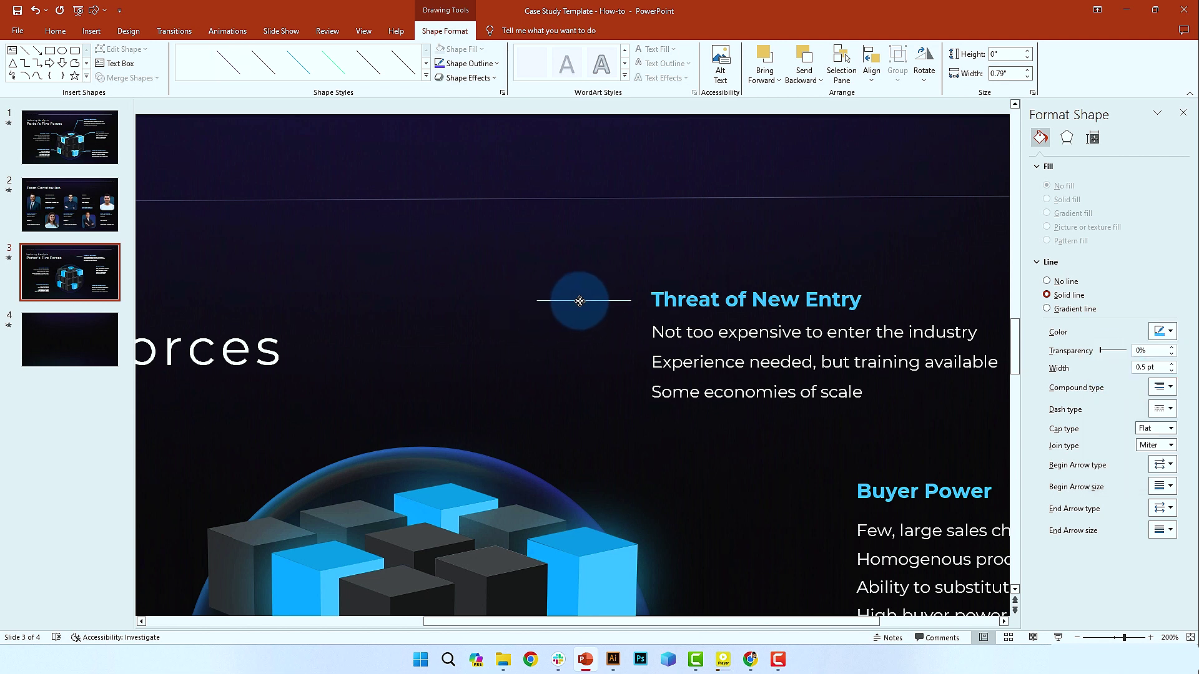
click(579, 301)
ctrl+scroll(602, 310, down, 4)
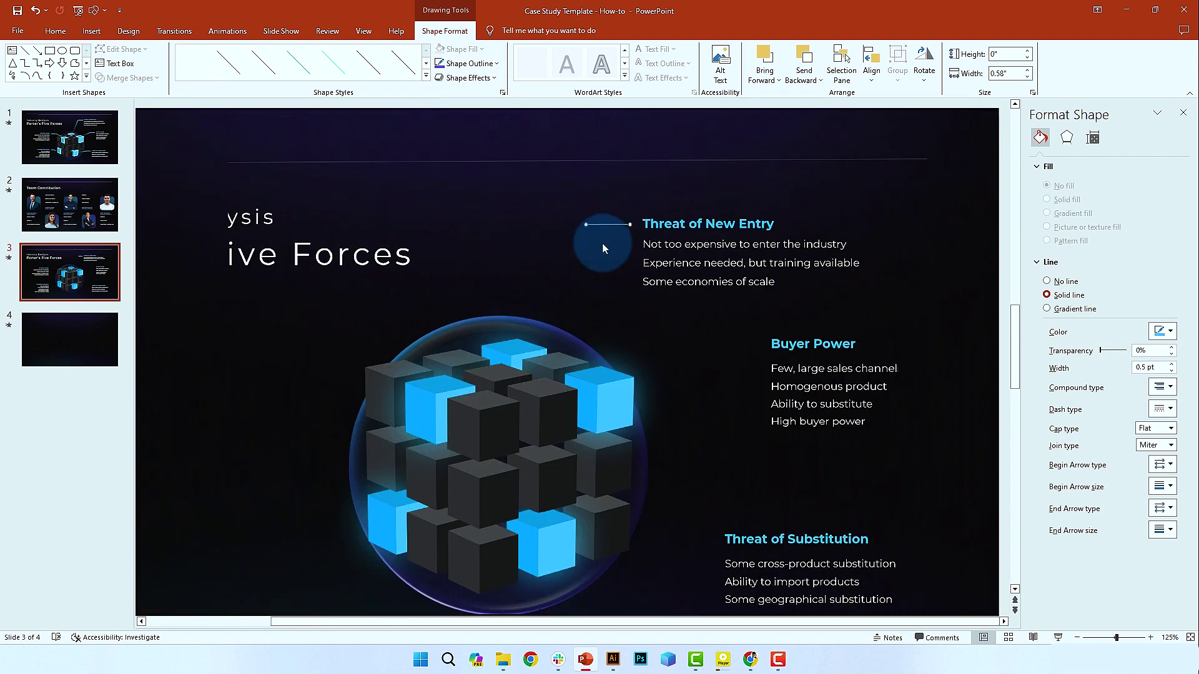
Step: Copy the light blue line to the left of the "Buyer Power" and "Threat of Substitution" headings, level with each
ctrl+drag(611, 225, 737, 348)
scroll(731, 349, down, 1)
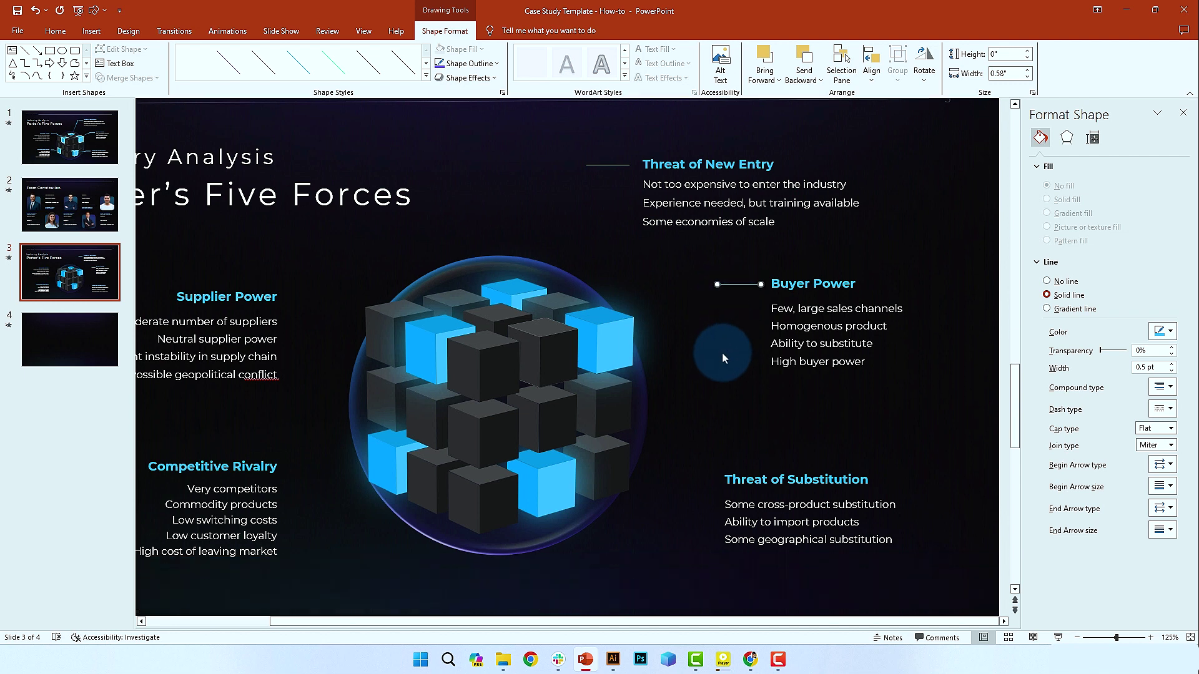
drag(740, 285, 695, 486)
scroll(695, 486, up, 5)
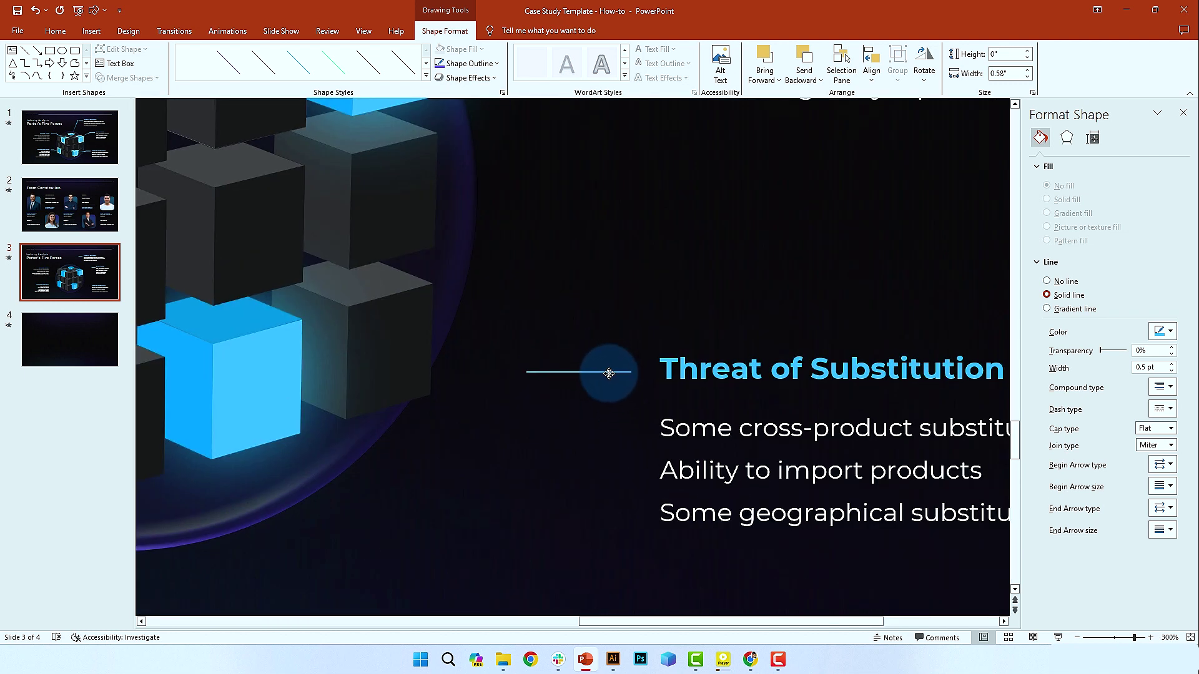
Step: Copy the light blue line to the right of the "Competitive Rivalry" and "Supplier Power" headings, level with each
scroll(609, 373, down, 5)
drag(737, 484, 419, 480)
scroll(420, 480, up, 6)
scroll(536, 356, down, 5)
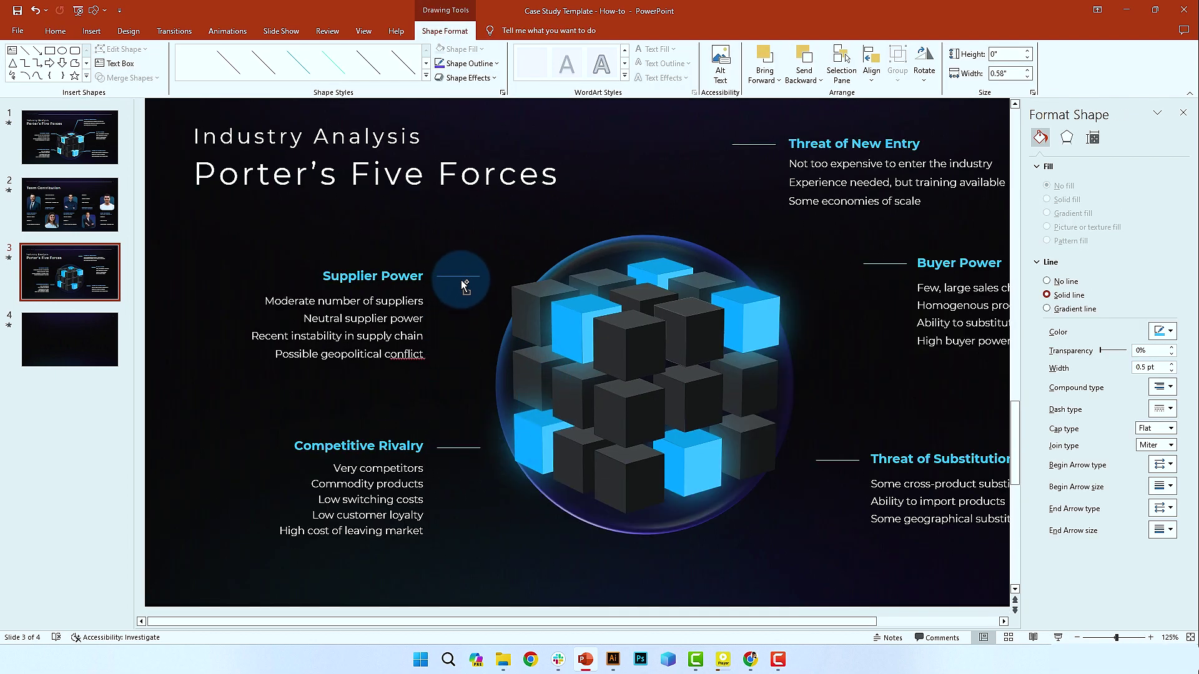
Step: Copy the light blue line beside "Threat of New Entry" and angle the copy from its outer end down to the topmost blue cube
click(479, 267)
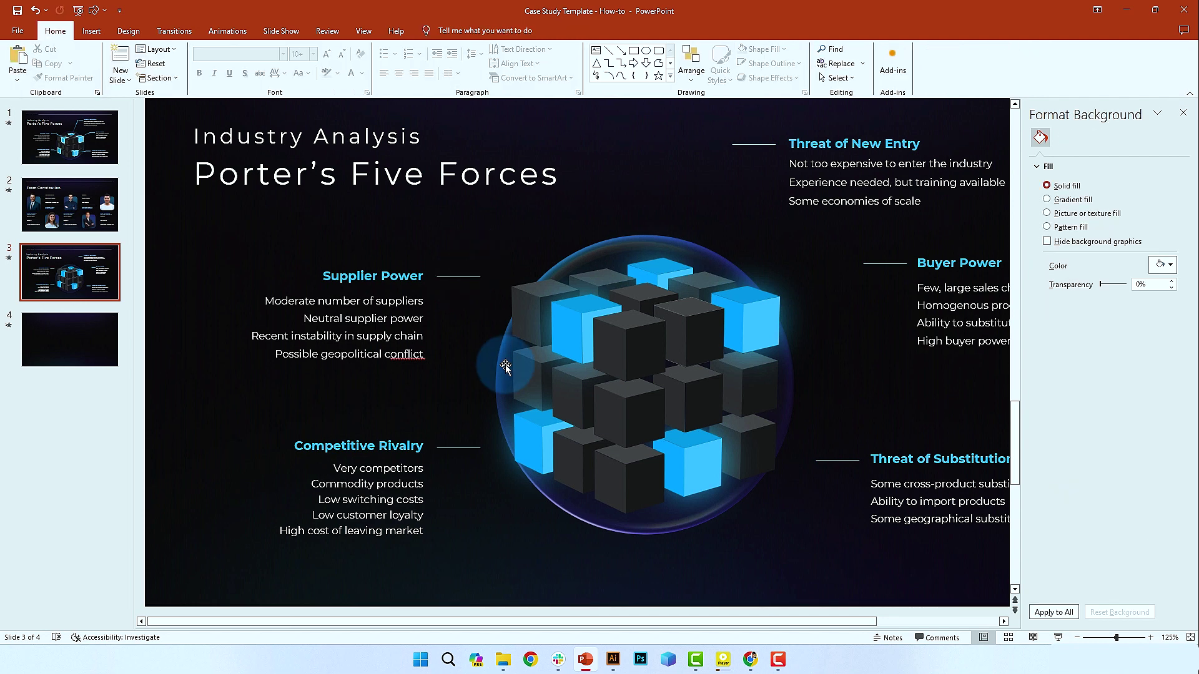
click(752, 155)
scroll(689, 222, up, 4)
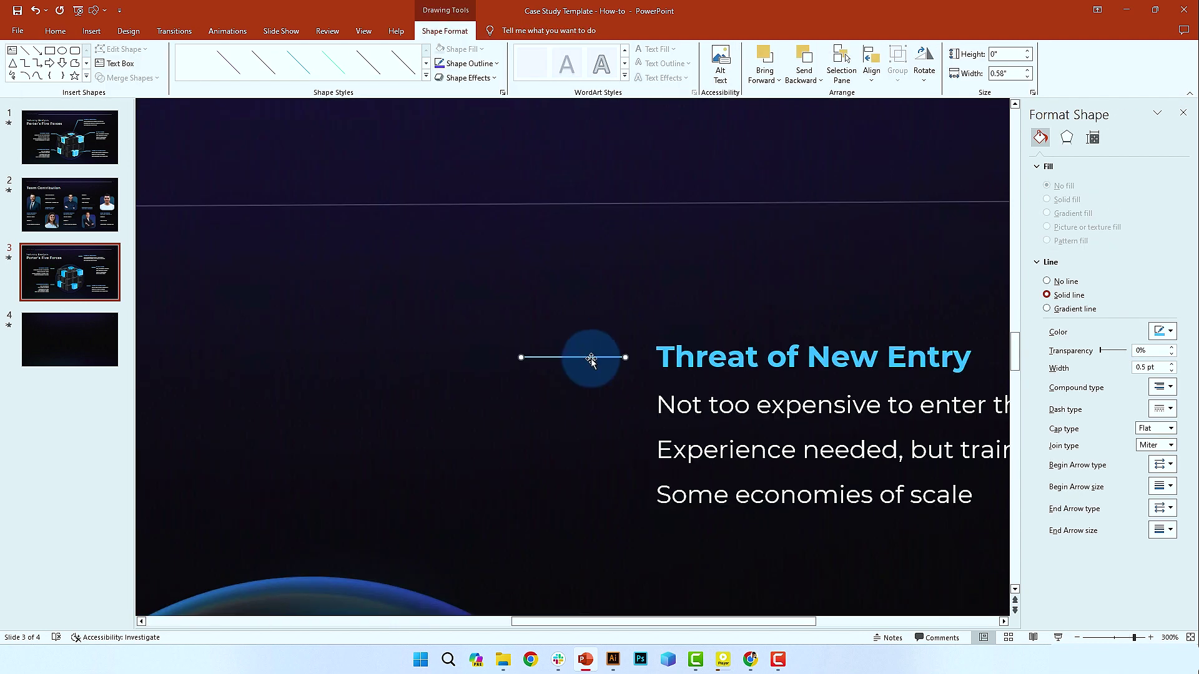
ctrl+drag(592, 360, 533, 379)
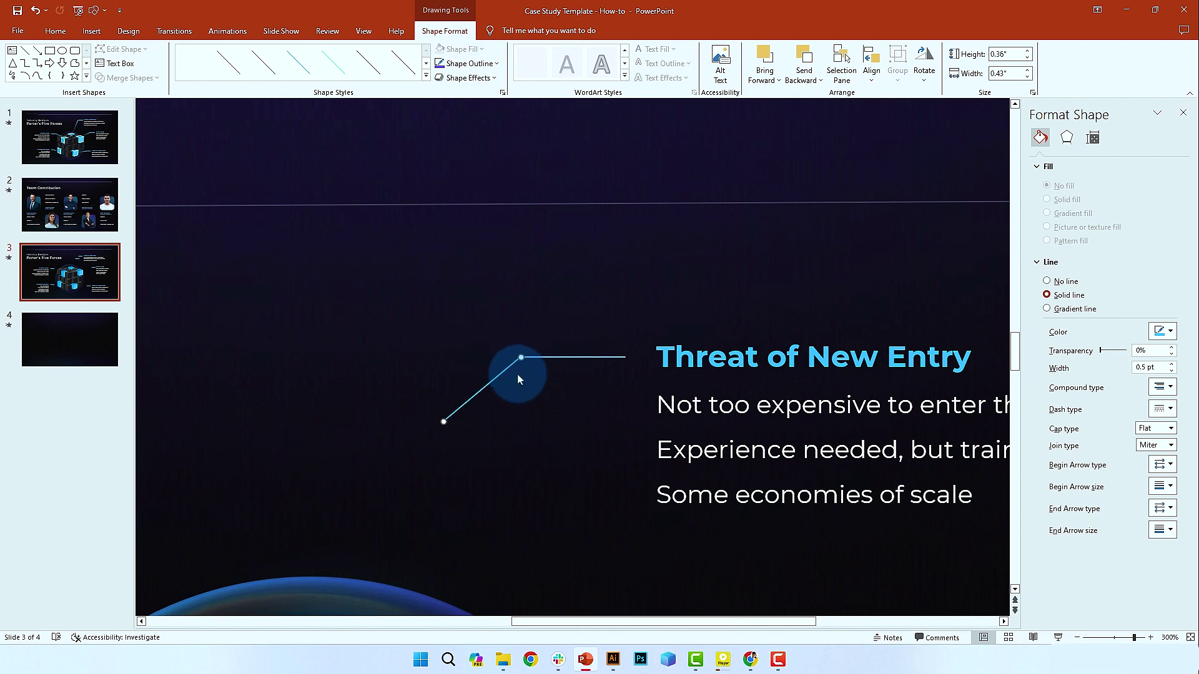
scroll(518, 375, down, 2)
drag(443, 332, 373, 548)
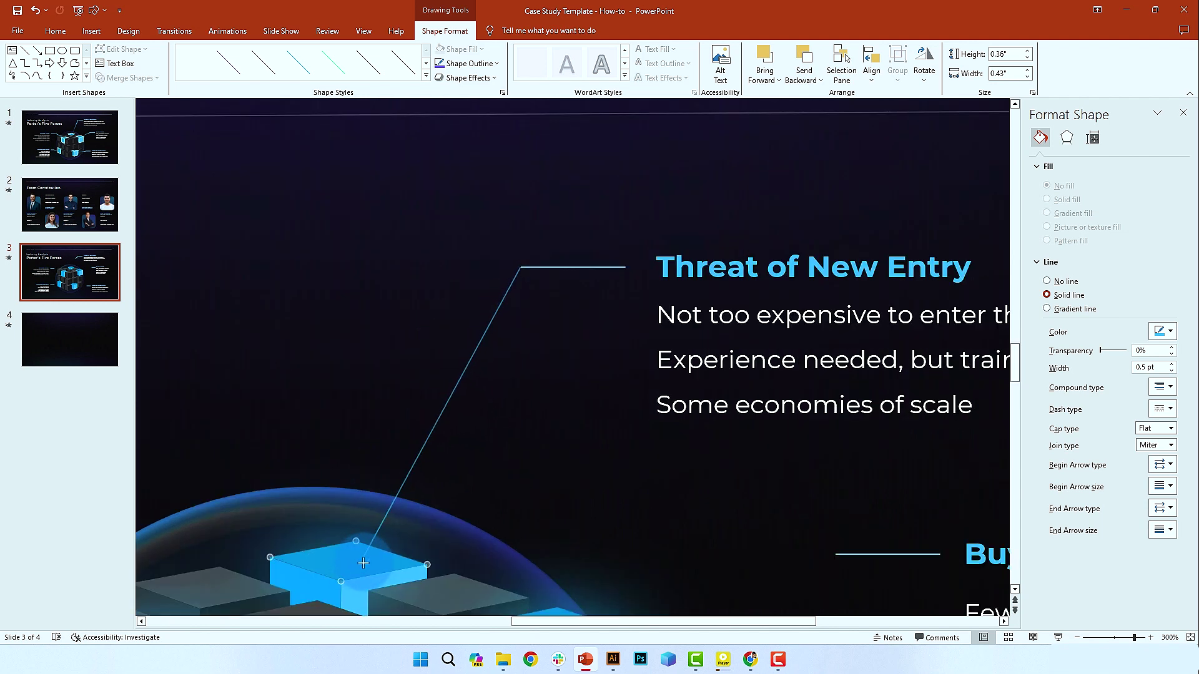
scroll(395, 516, up, 1)
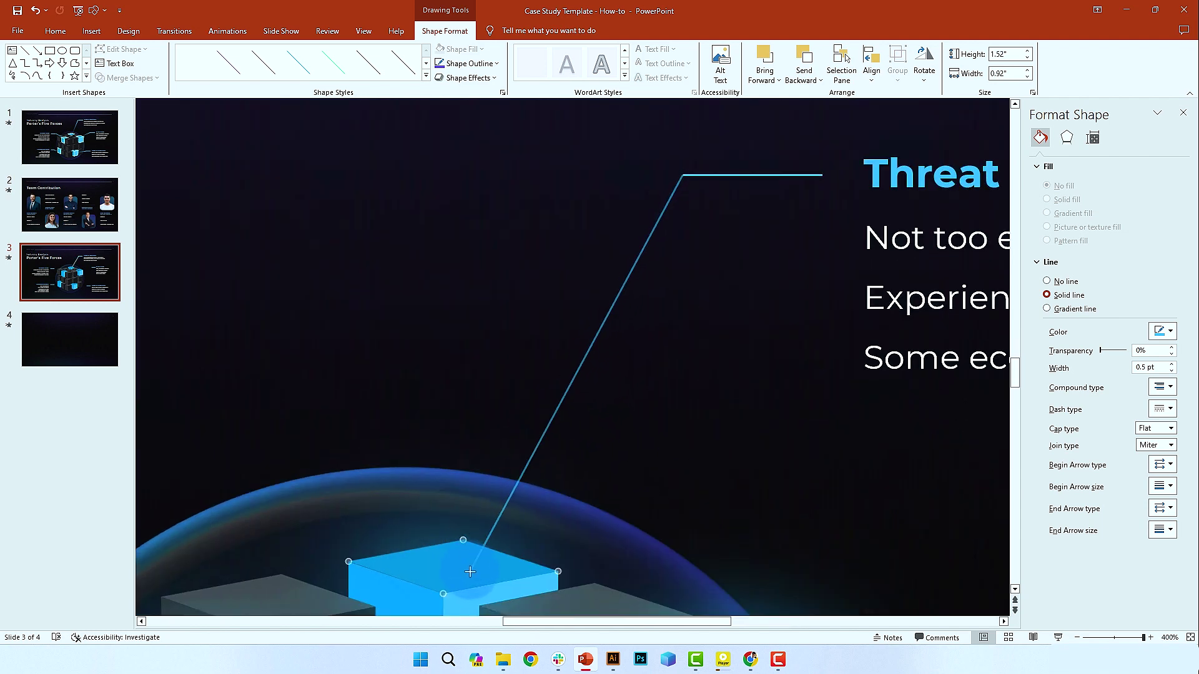
Step: Turn the diagonal line into a gradient line with only two stops, both light blue
click(1047, 309)
click(1112, 423)
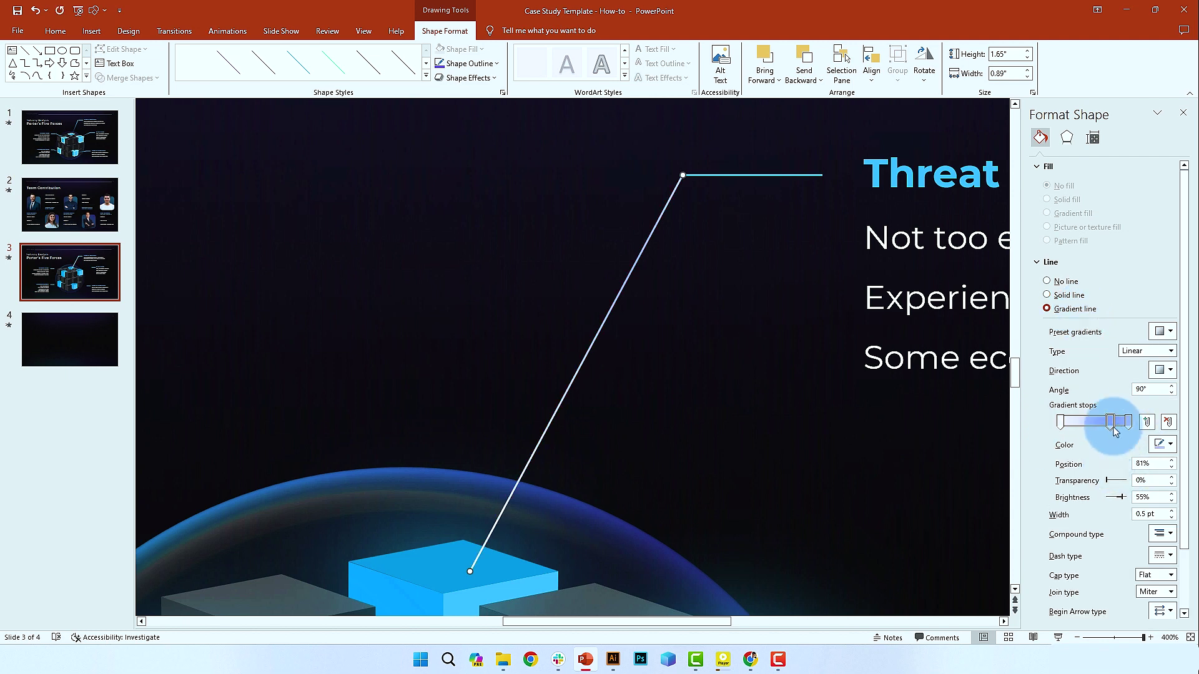
click(1160, 444)
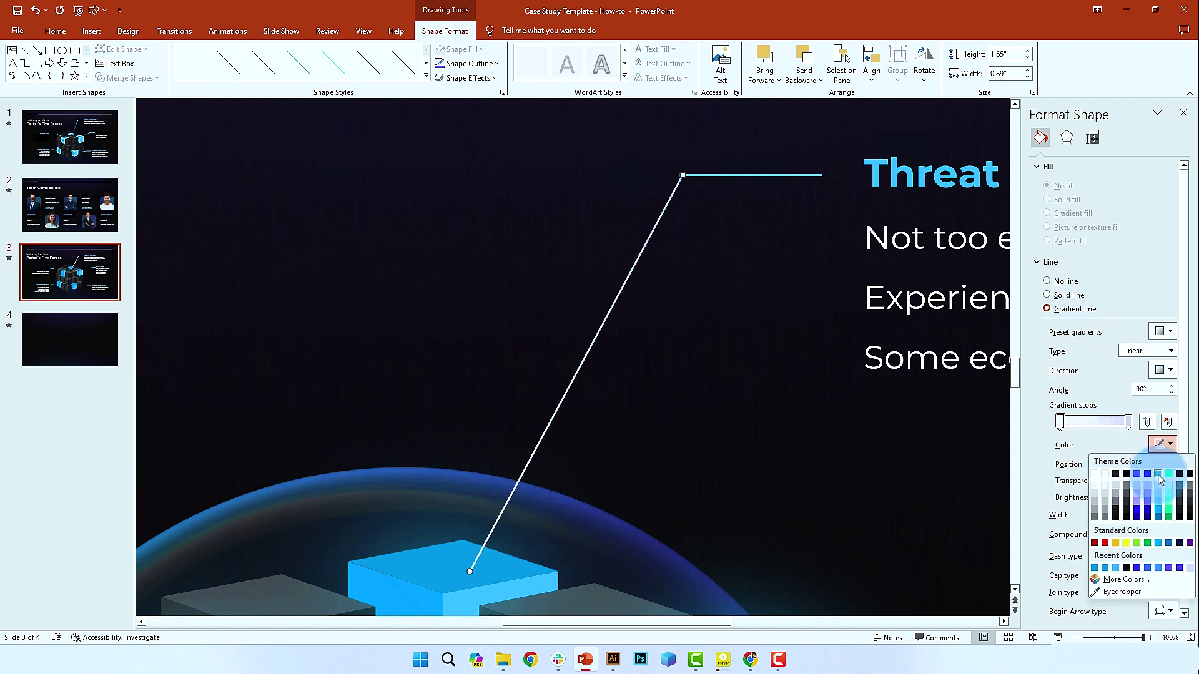
click(1158, 475)
click(1127, 422)
click(1160, 444)
click(1159, 475)
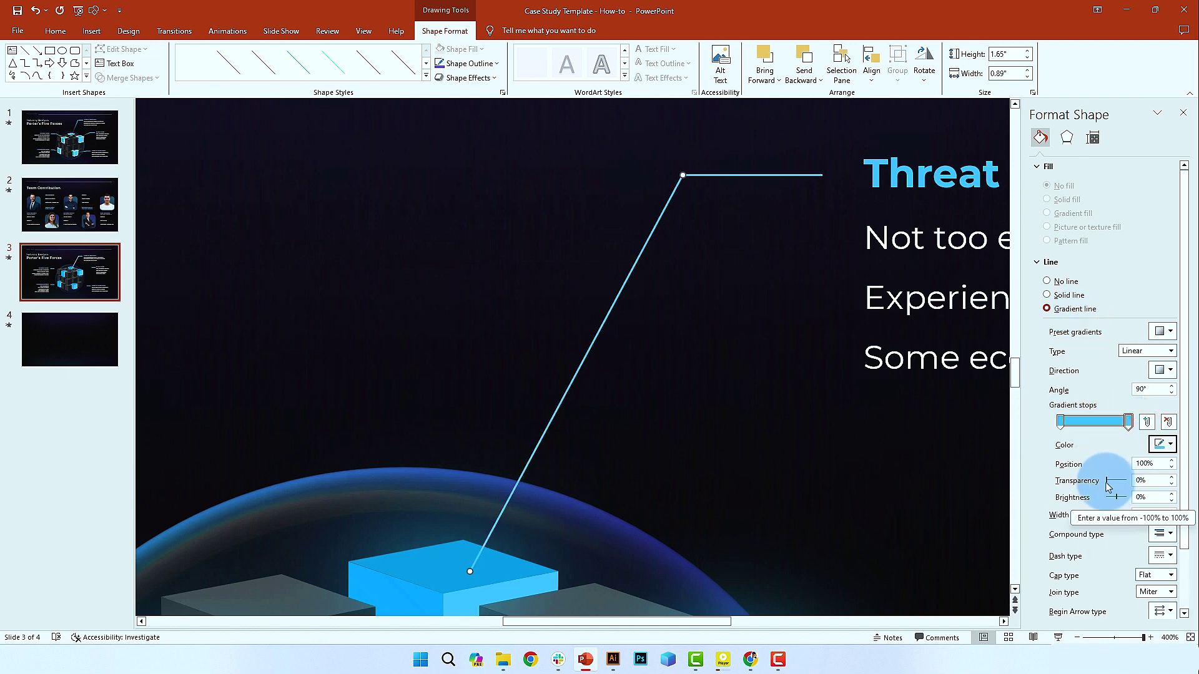
Step: Fade out the diagonal line's cube end by setting its first gradient stop to 100% transparency
click(1060, 422)
drag(1106, 480, 1190, 488)
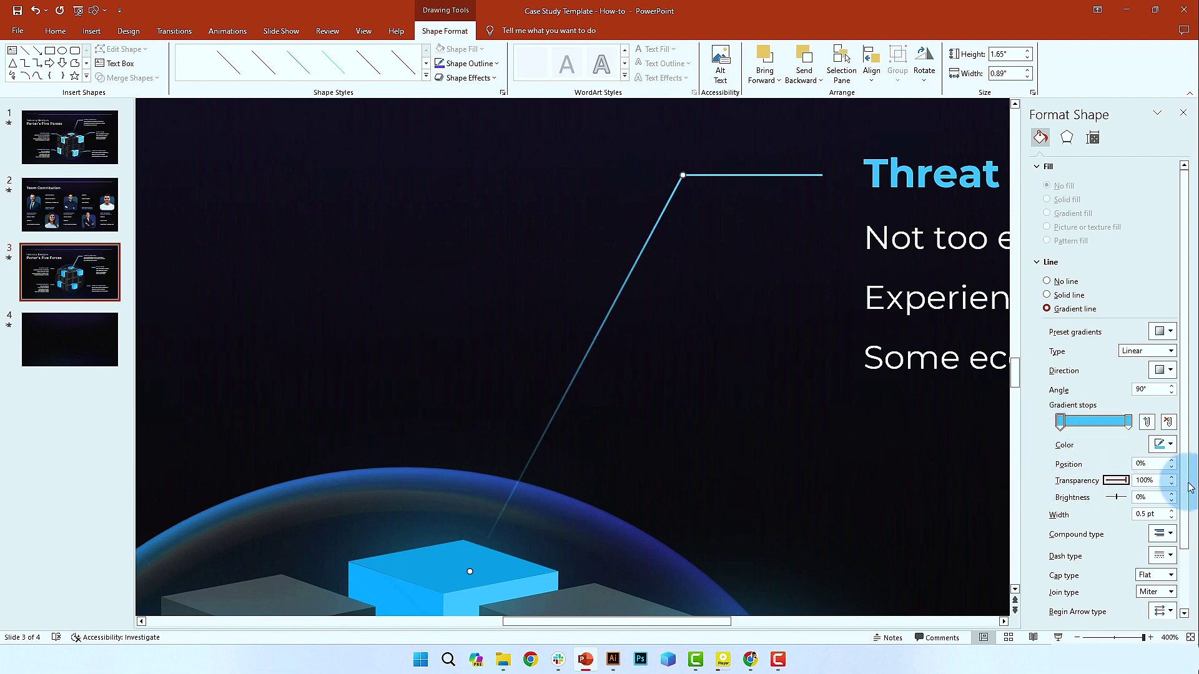
double_click(1149, 390)
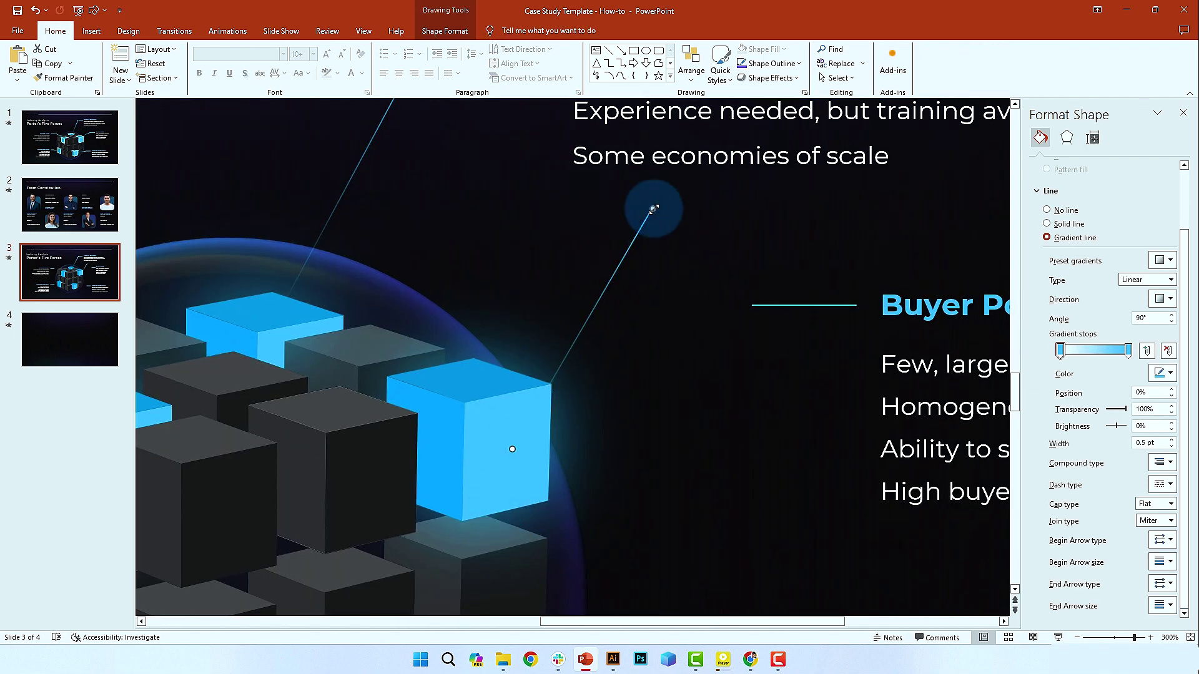
Step: Attach copies of the fading line to the lines beside "Buyer Power", "Threat of Substitution" and "Supplier Power", linking each to a blue cube
drag(656, 208, 752, 308)
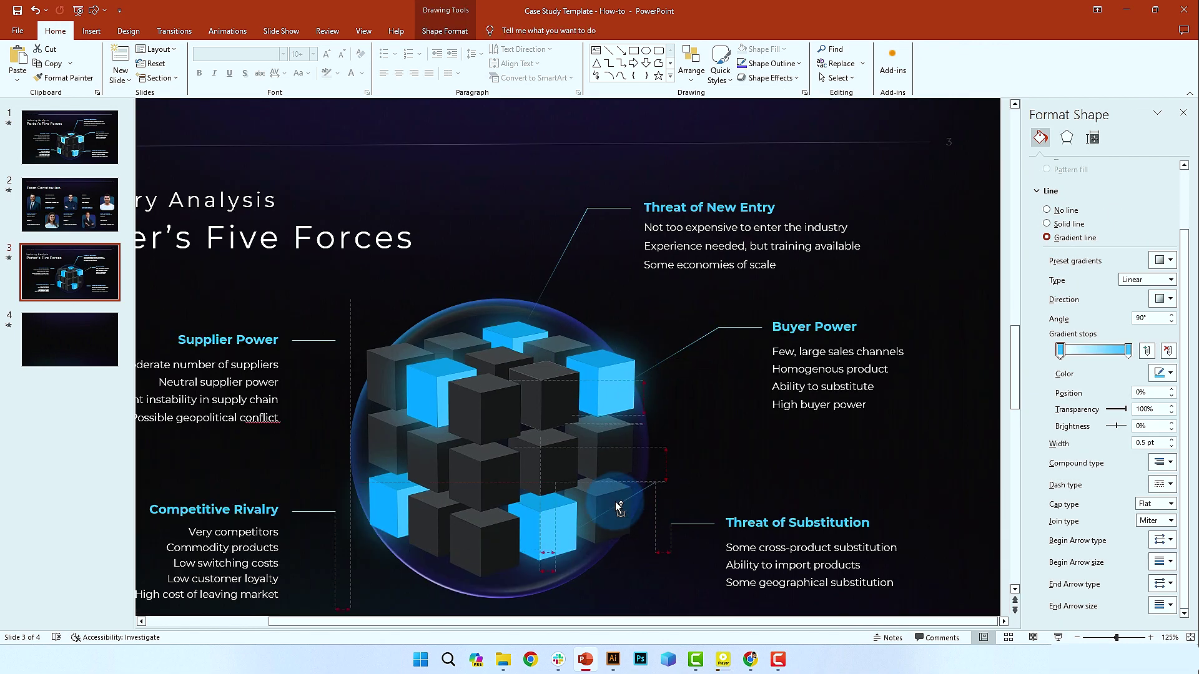
drag(733, 264, 799, 408)
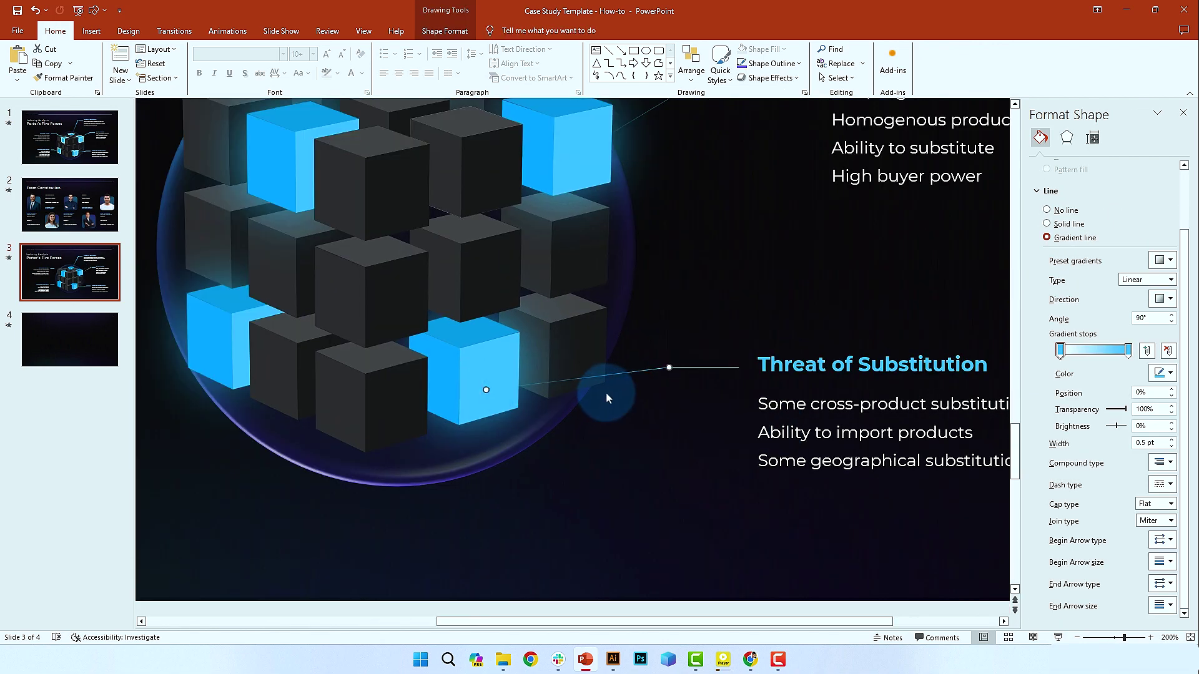
scroll(606, 393, down, 4)
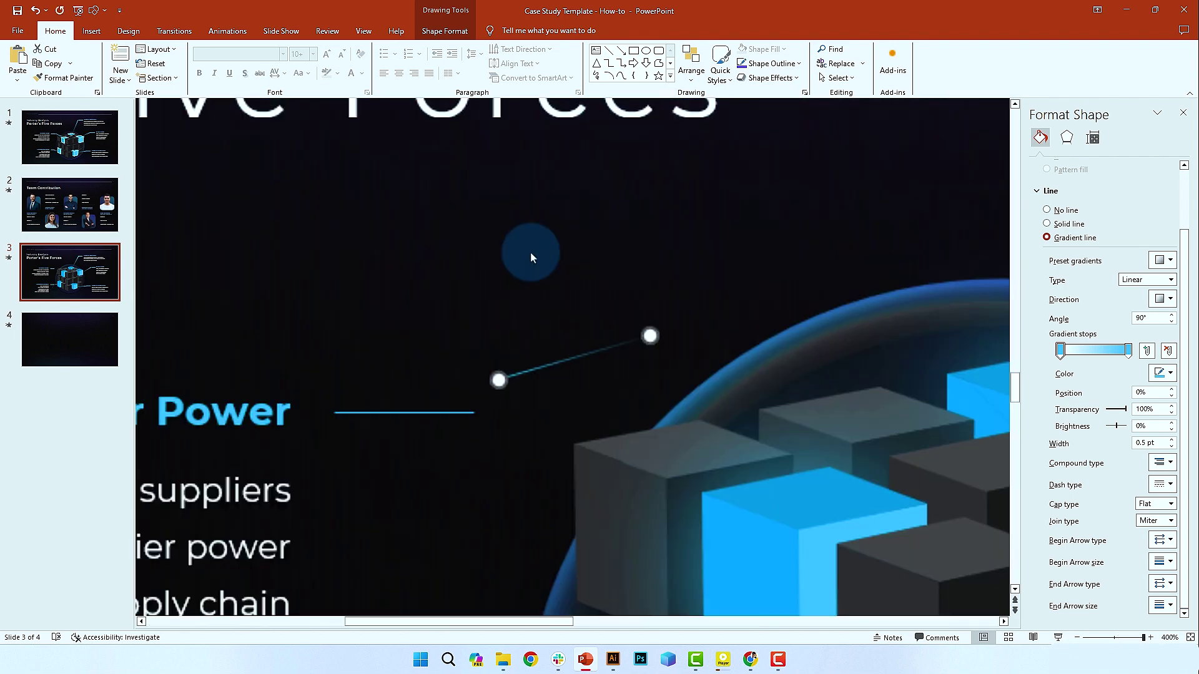
drag(498, 380, 474, 409)
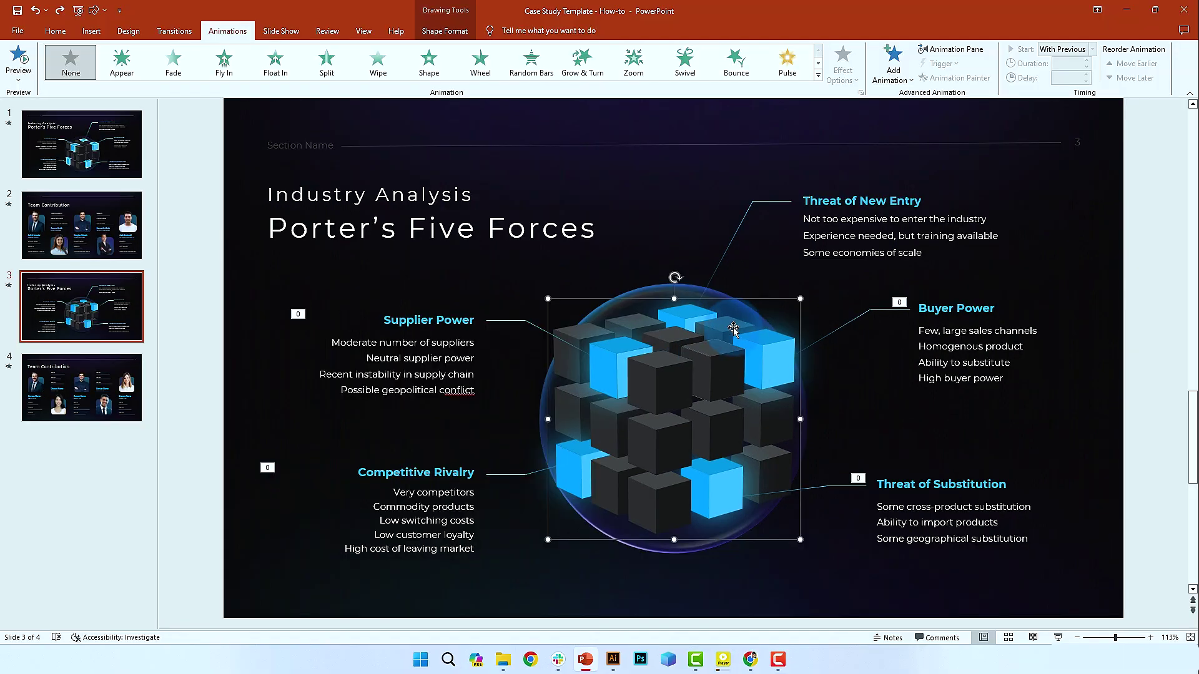
Step: Place a copy of the cube group below the slide and ungroup the copy
scroll(745, 337, down, 4)
drag(672, 374, 671, 562)
scroll(671, 562, up, 6)
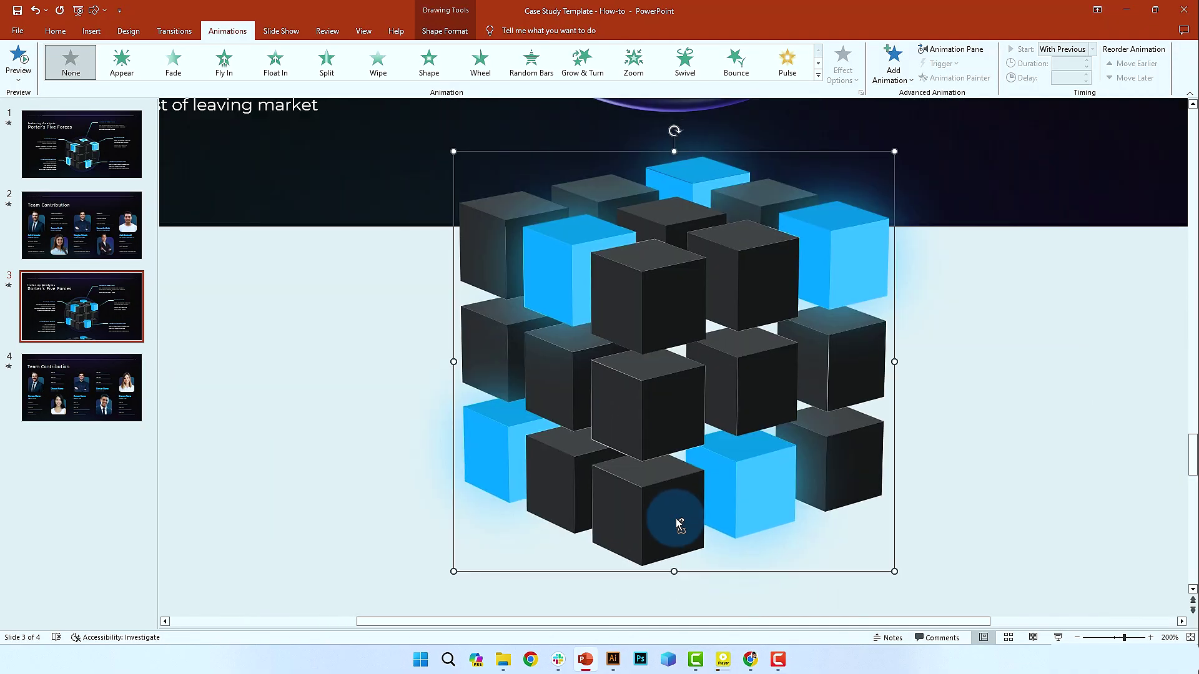
key(ctrl+shift+g)
click(1006, 327)
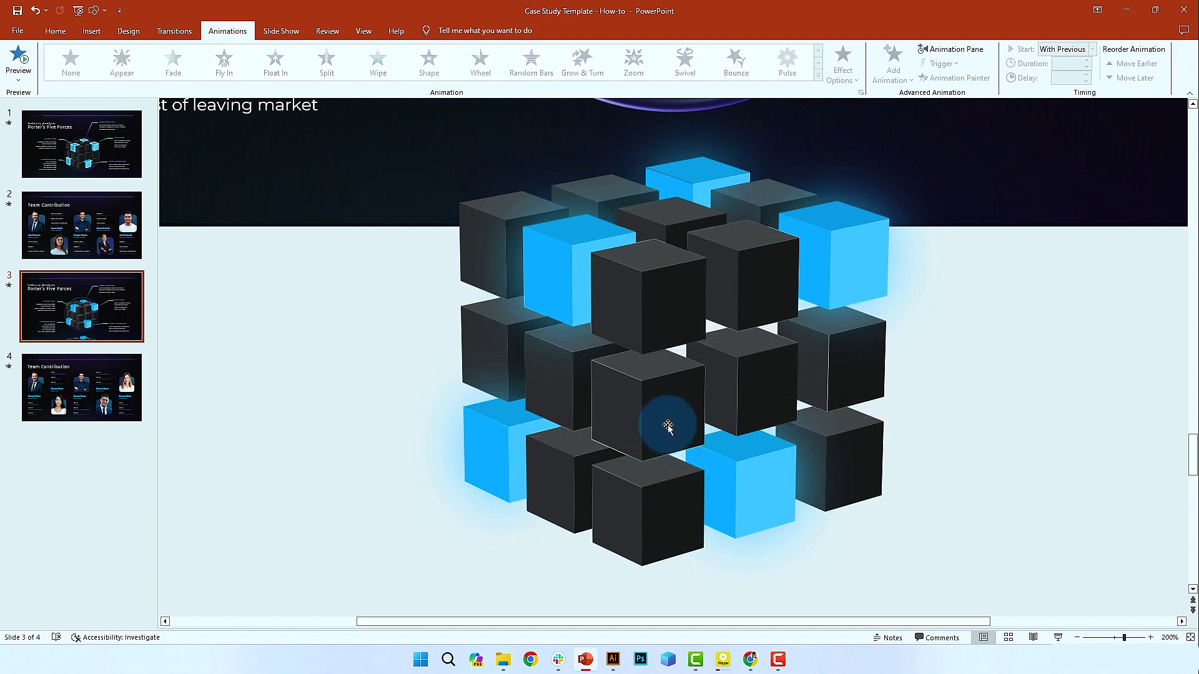
Step: Move the bottom layer of the copied cubes up, closer to the middle layer
click(601, 570)
shift+click(491, 470)
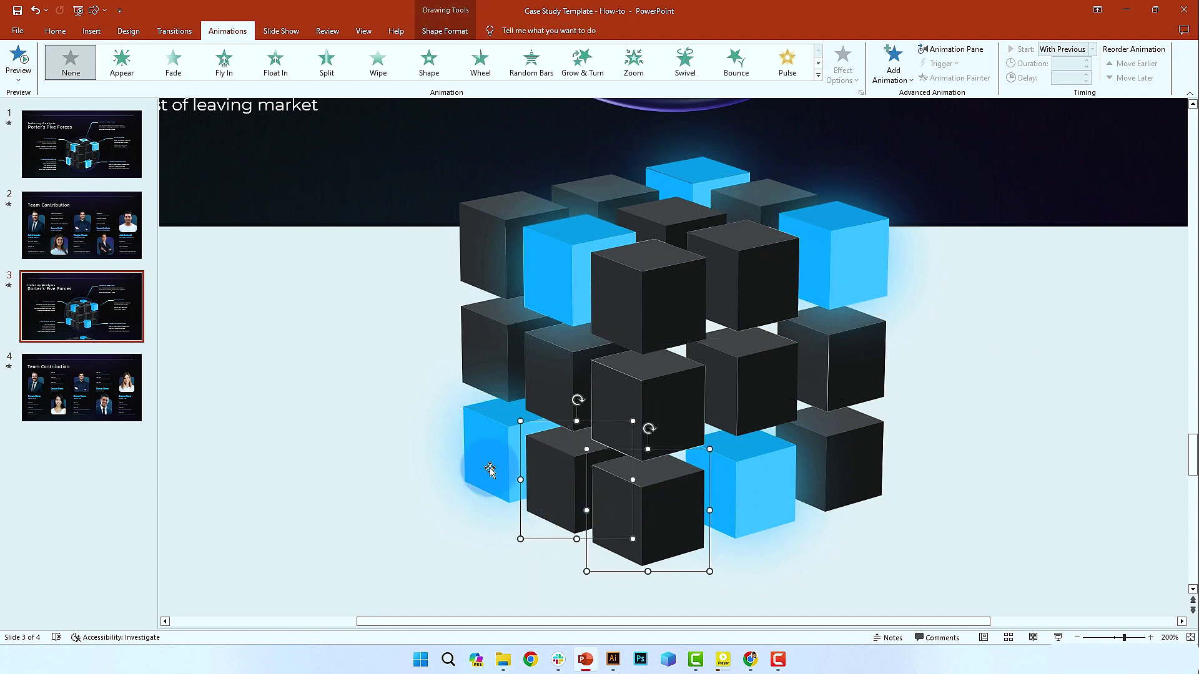
shift+click(753, 491)
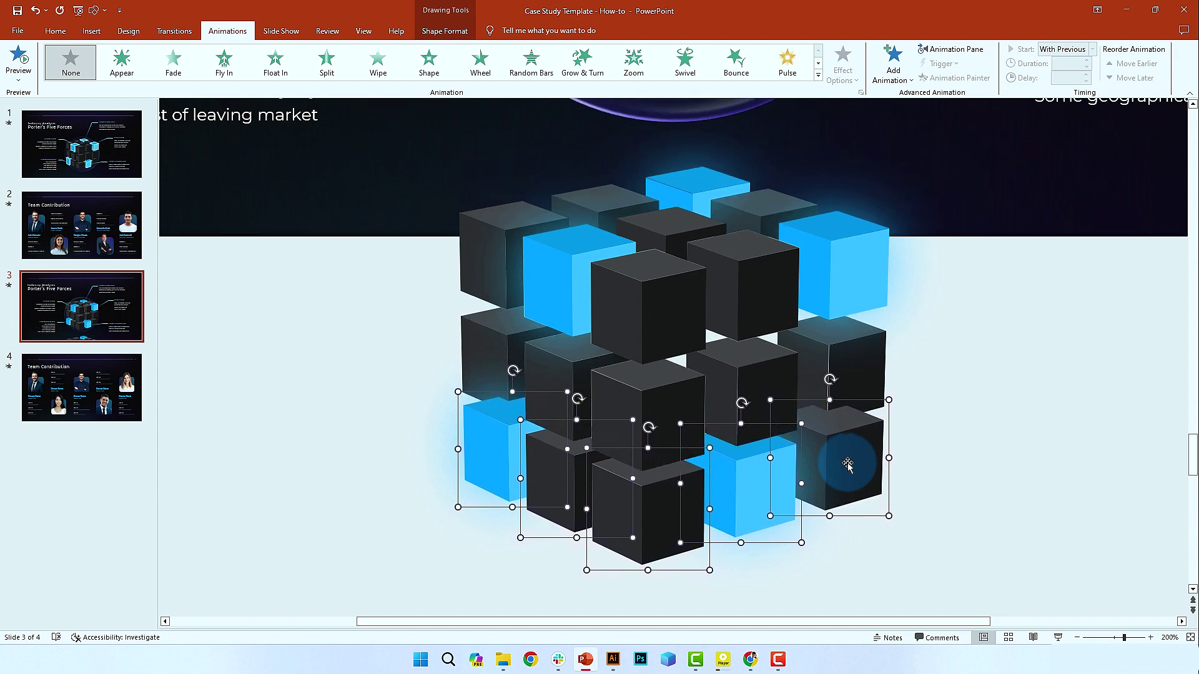
Step: Move the top layer of the copied cubes down, closer to the middle layer
click(689, 323)
shift+click(580, 199)
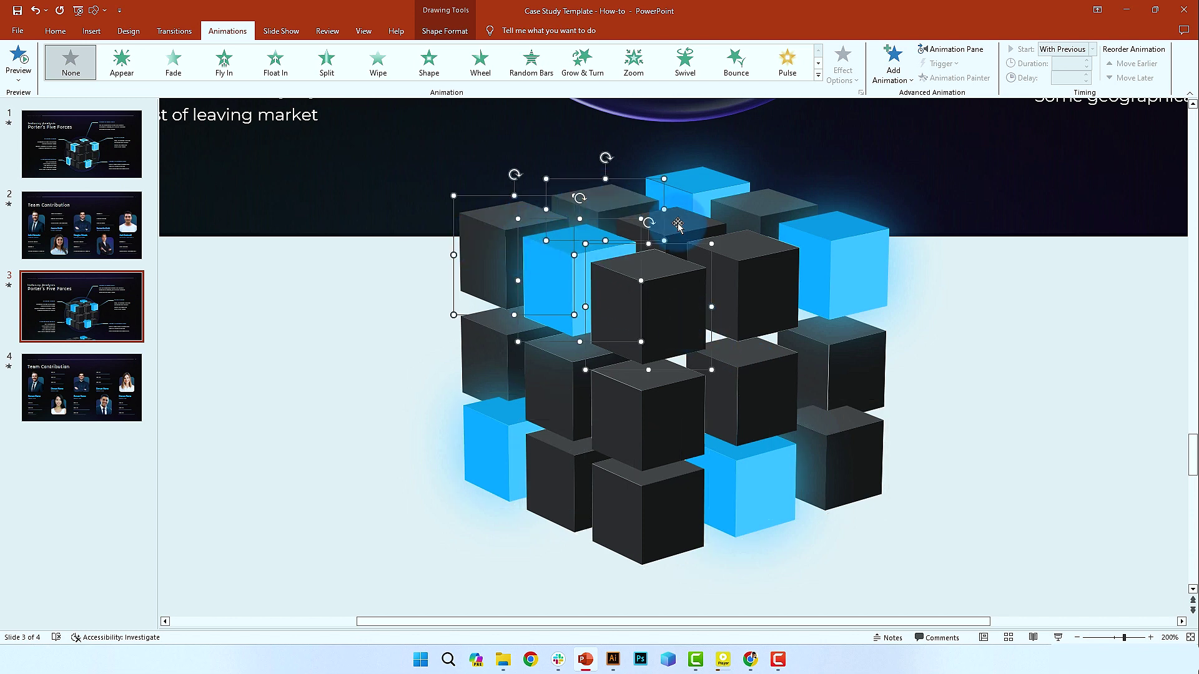
shift+click(883, 273)
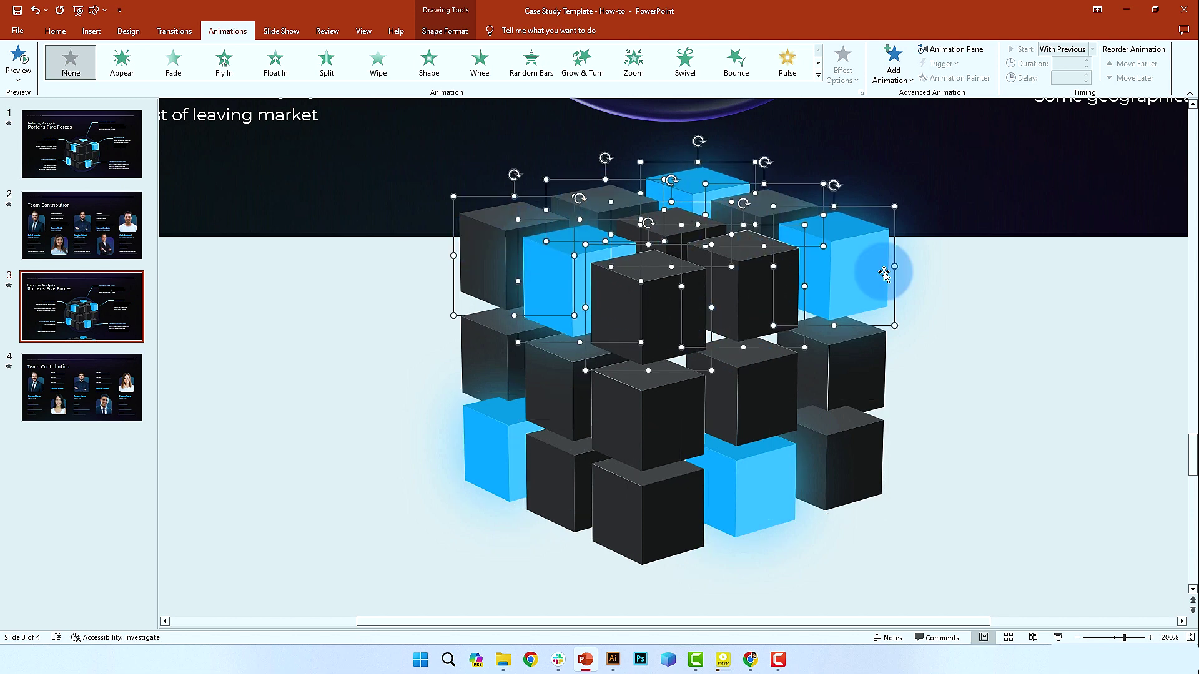
key(Down)
key(Down)
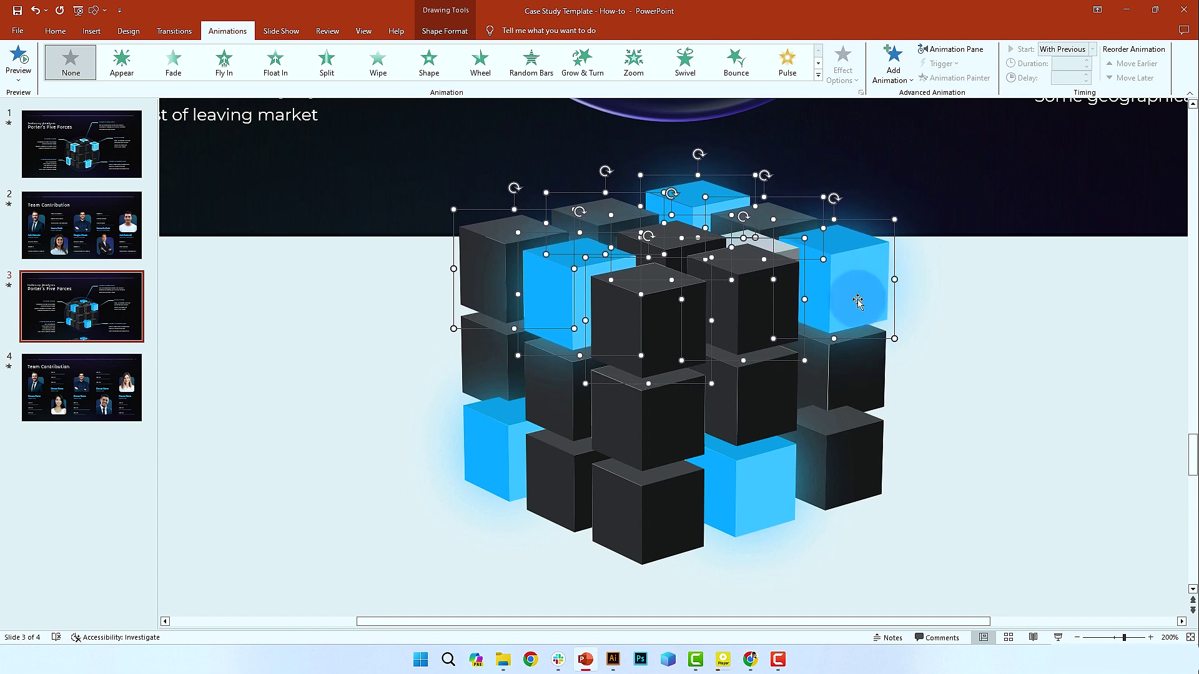
Step: Shift the front-left face of cubes, all three layers, right to narrow its gap to the neighbouring columns
click(607, 535)
shift+click(484, 512)
shift+click(407, 481)
shift+click(603, 410)
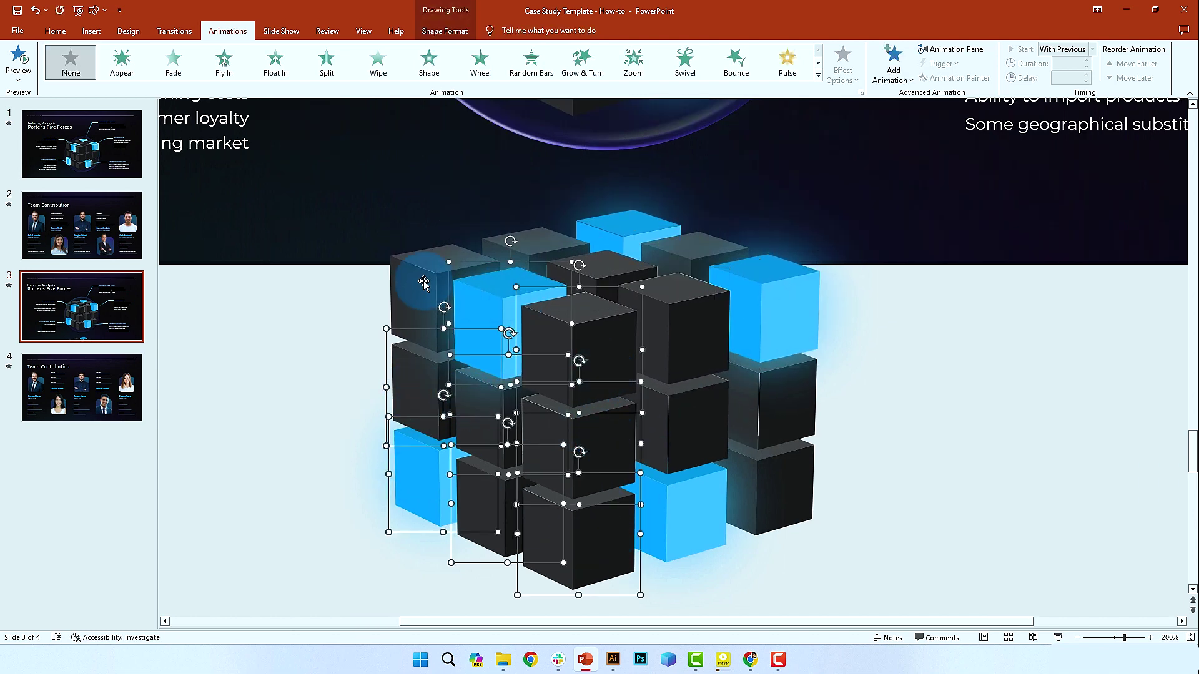
key(Right)
key(Right)
key(Right)
key(Right)
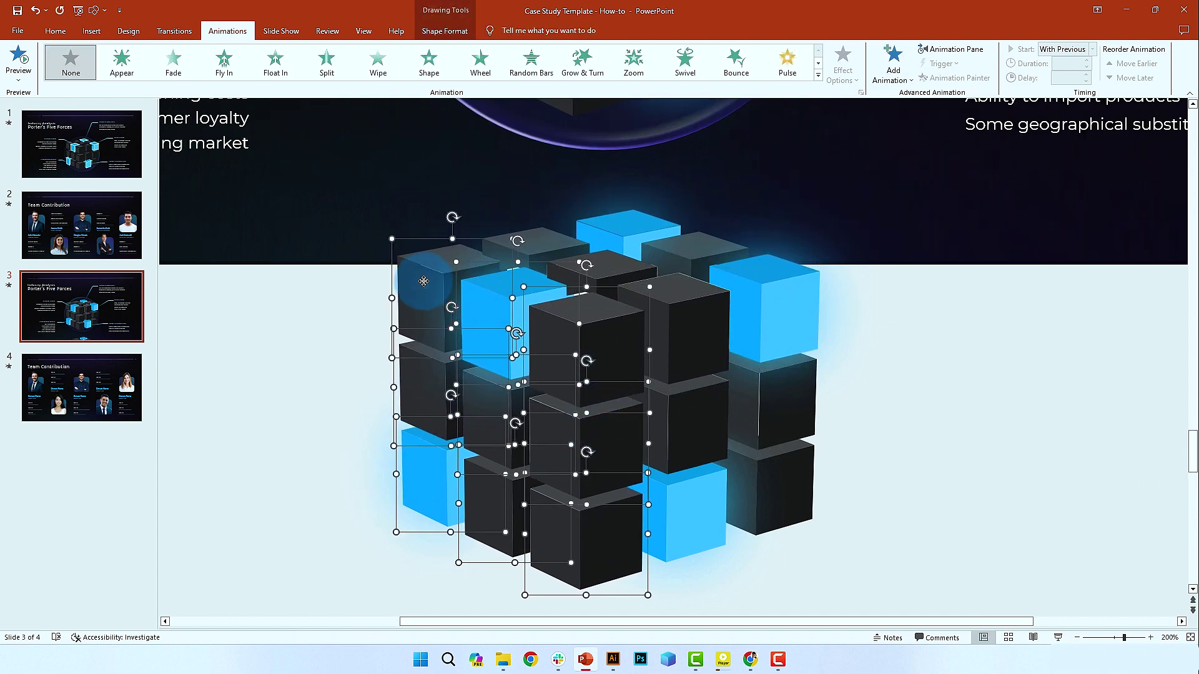
key(Right)
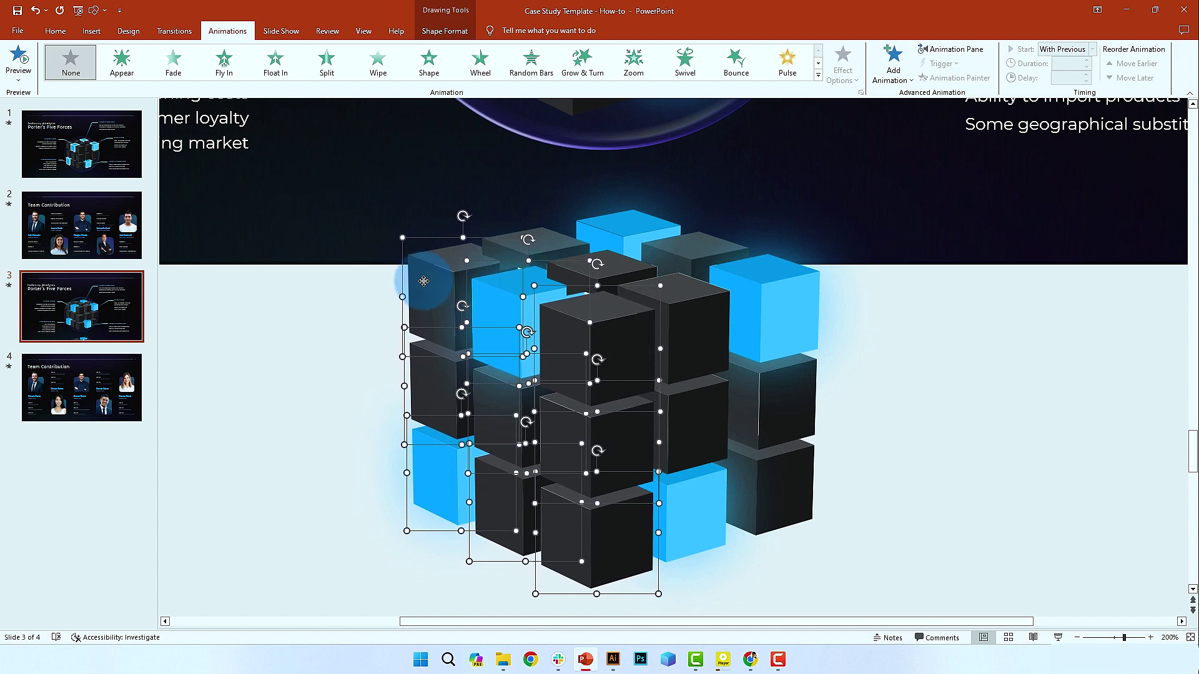
click(937, 316)
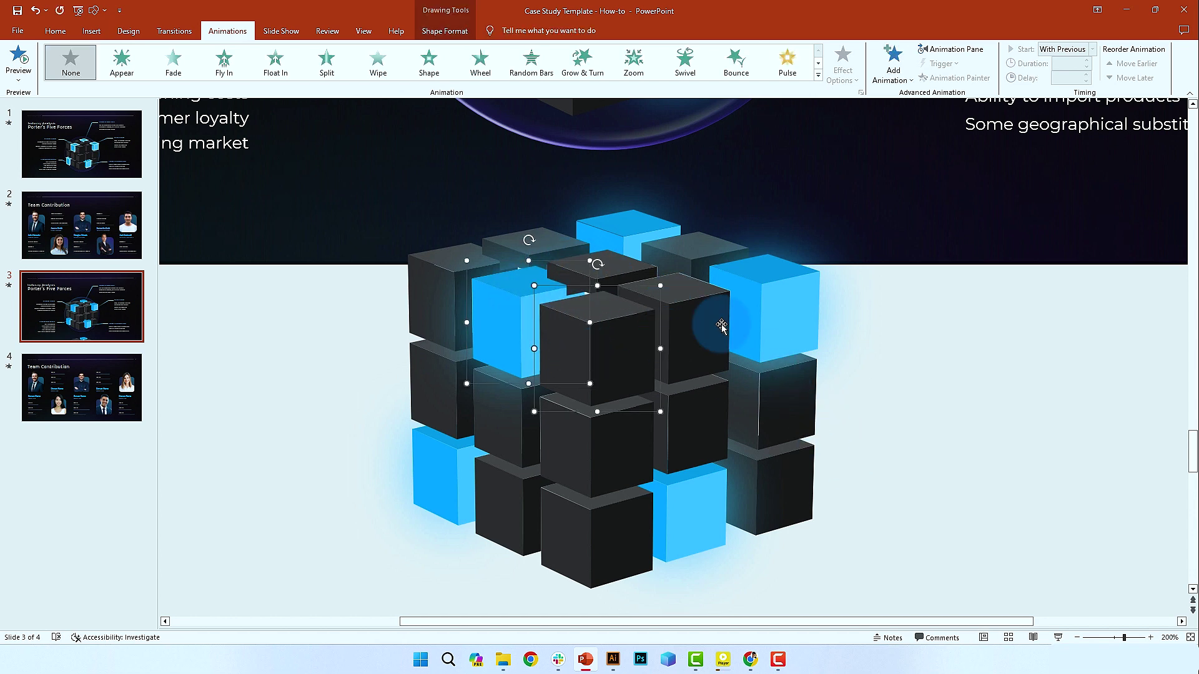
right_click(696, 310)
click(670, 295)
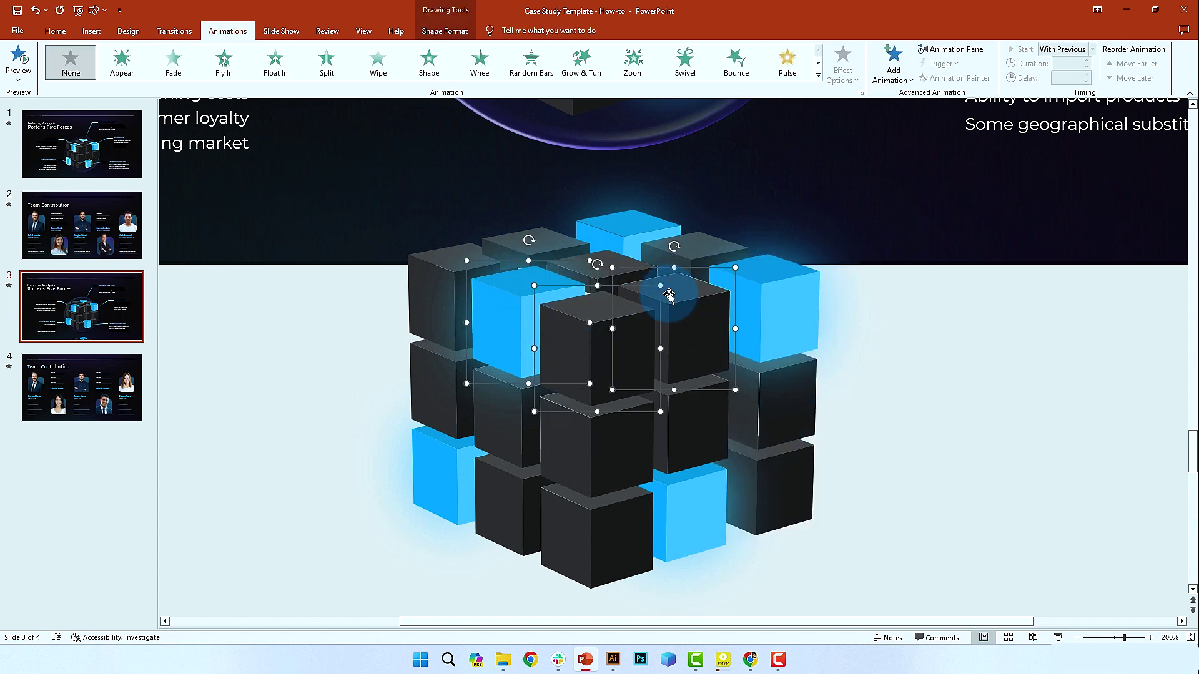
click(894, 354)
Step: Shift the back-right columns of cubes, all three layers, left to narrow their gap to the middle columns
click(796, 469)
shift+click(800, 393)
shift+click(782, 325)
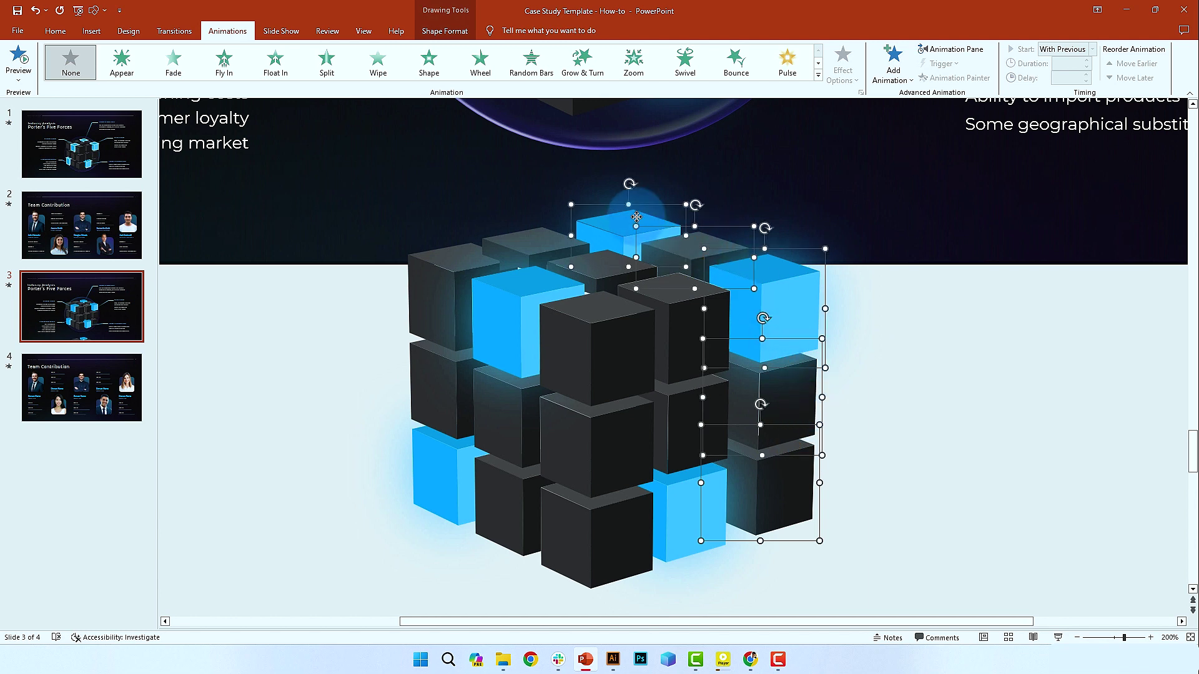
drag(636, 217, 622, 216)
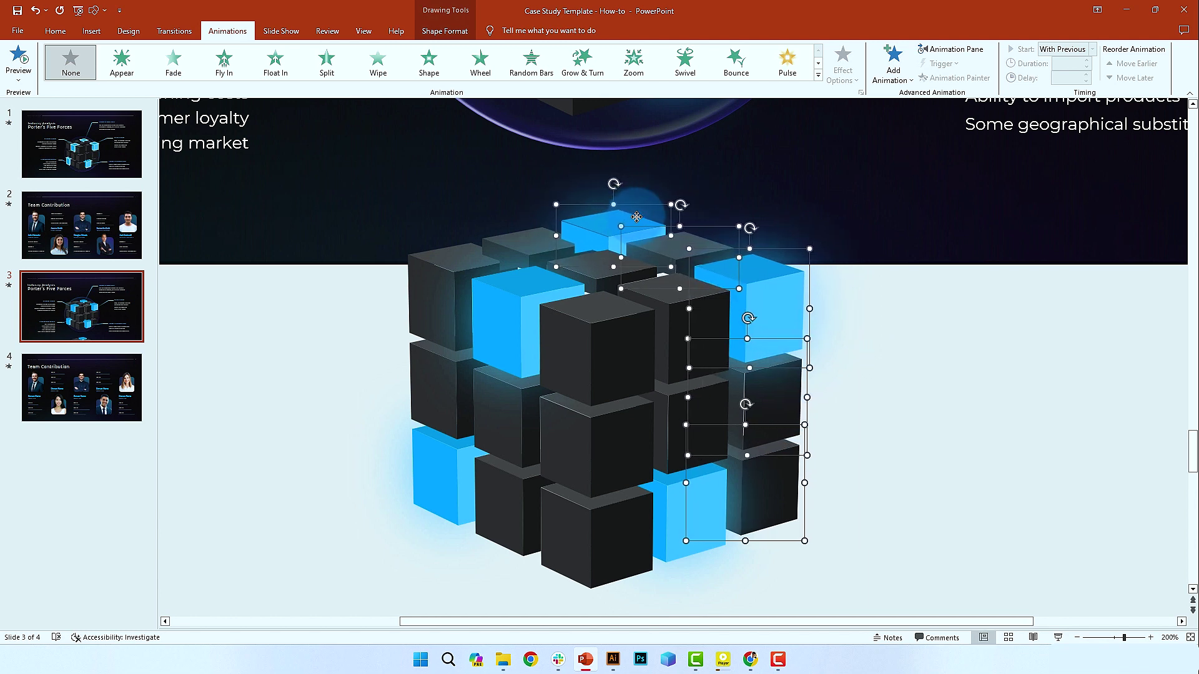
right_click(819, 317)
key(Escape)
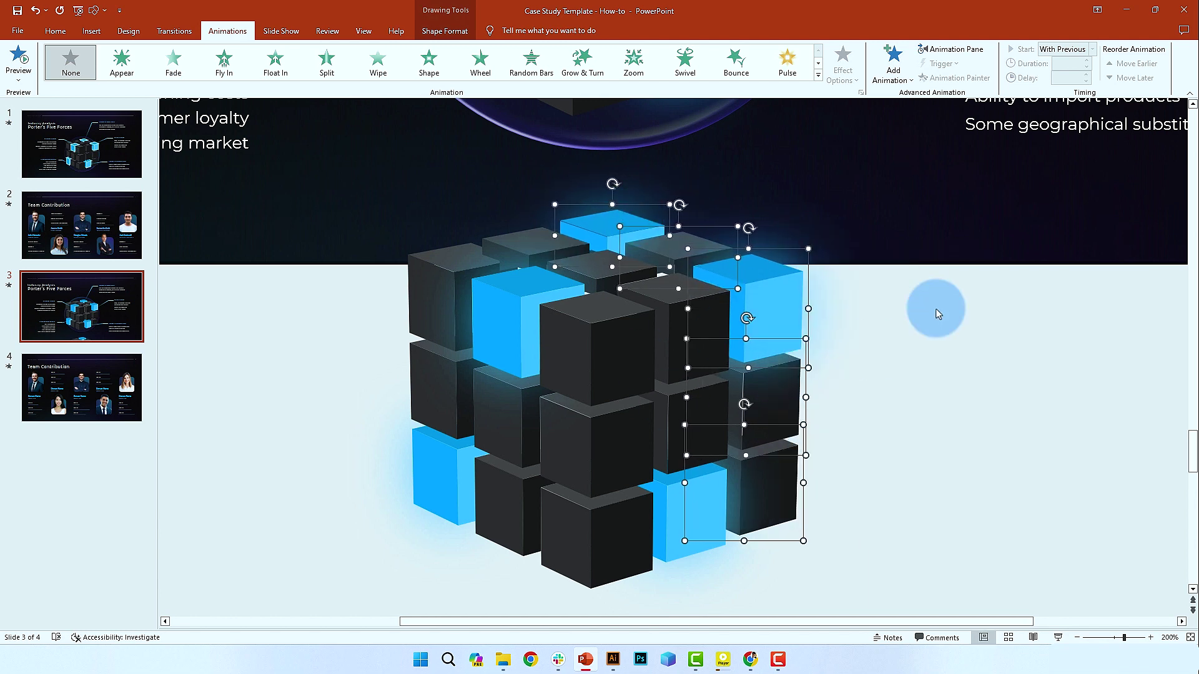
Step: Nudge the back-right columns of cubes slightly further left and down to even out the spacing
key(ctrl+Left)
key(ctrl+Left)
key(ctrl+Left)
key(ctrl+Down)
key(ctrl+Left)
key(ctrl+Left)
key(ctrl+Left)
key(ctrl+Left)
key(ctrl+Left)
key(ctrl+Down)
key(ctrl+Left)
key(ctrl+Left)
key(ctrl+Left)
key(ctrl+Down)
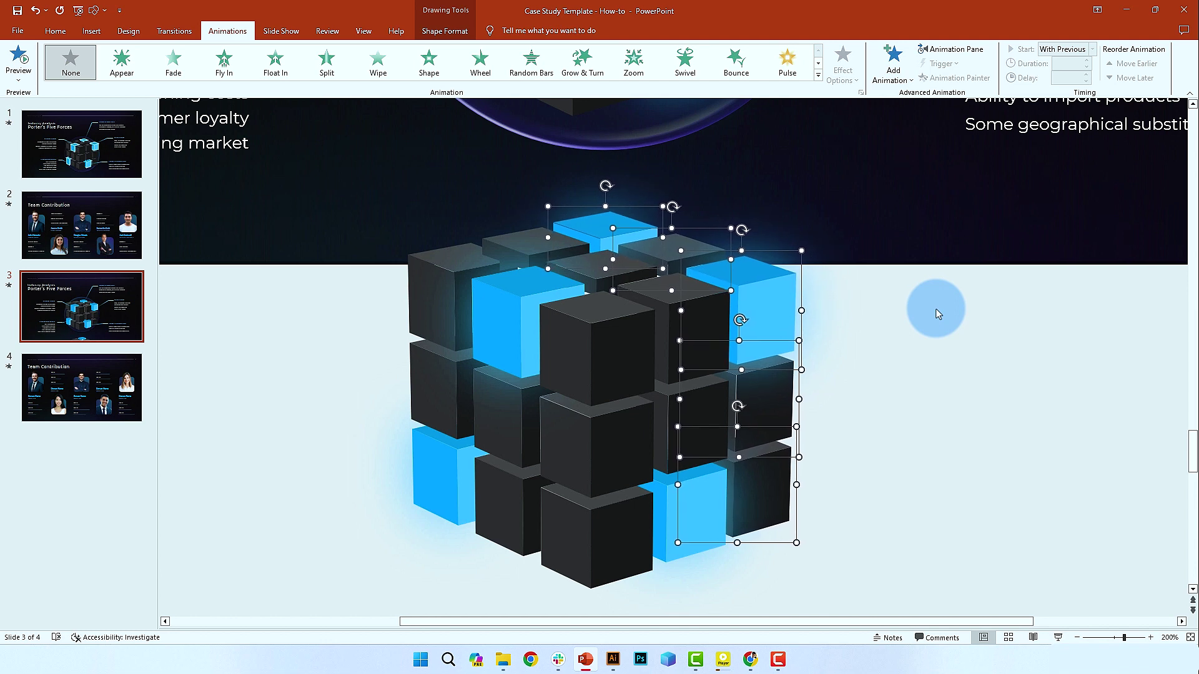
key(ctrl+Right)
key(ctrl+Down)
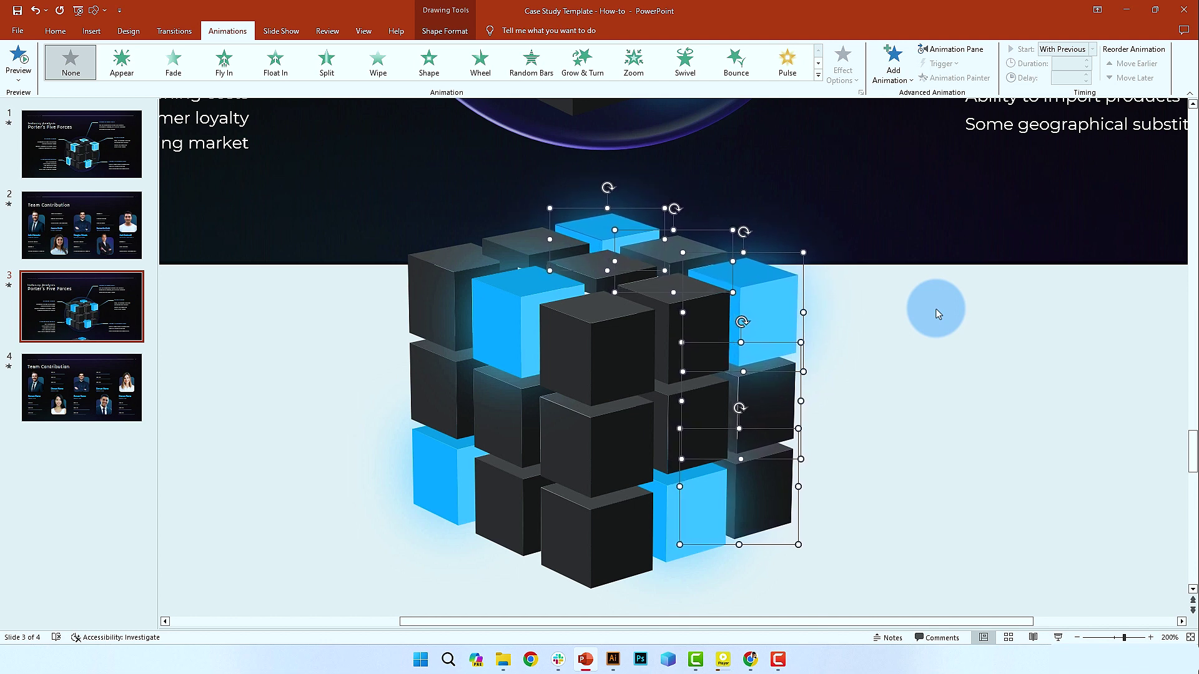
key(ctrl+Right)
key(ctrl+Down)
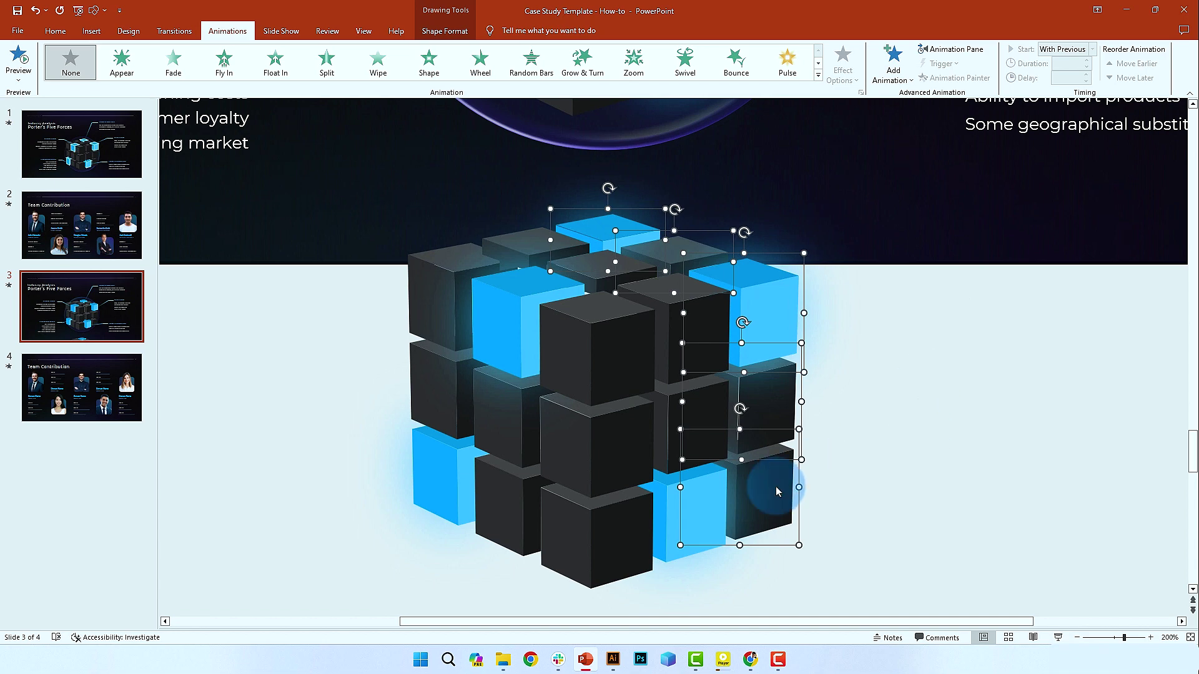
scroll(669, 487, up, 4)
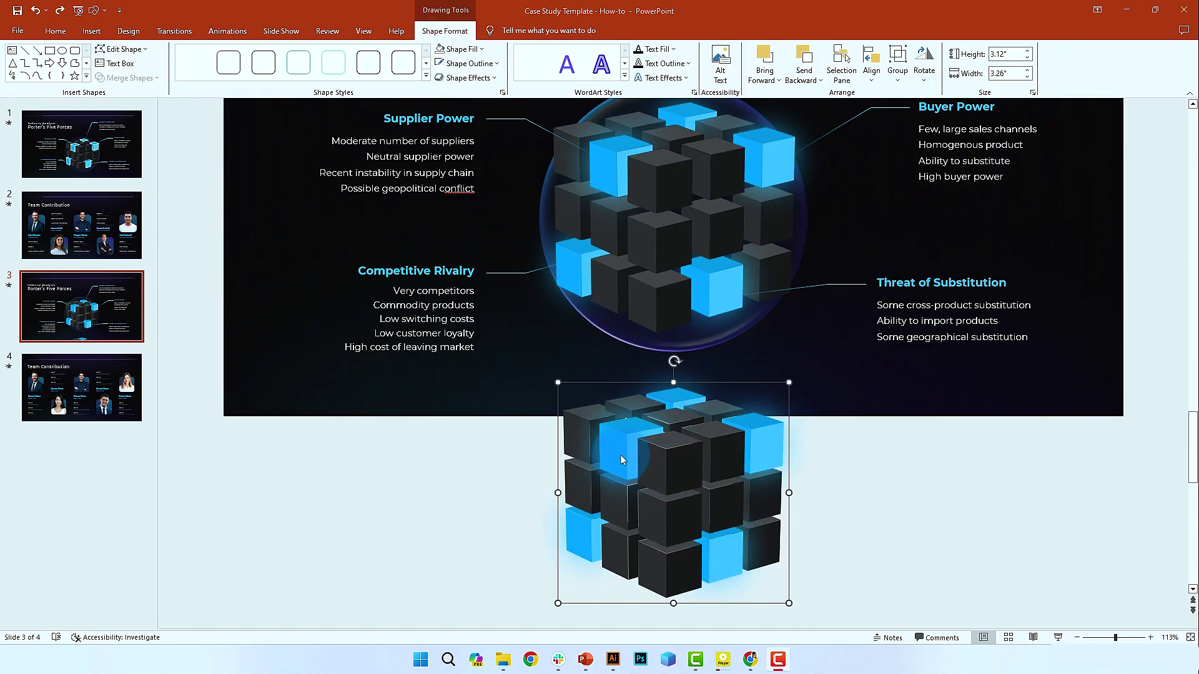
Step: Remove the fill from the copied cube group and give it a white outline
click(455, 49)
click(487, 64)
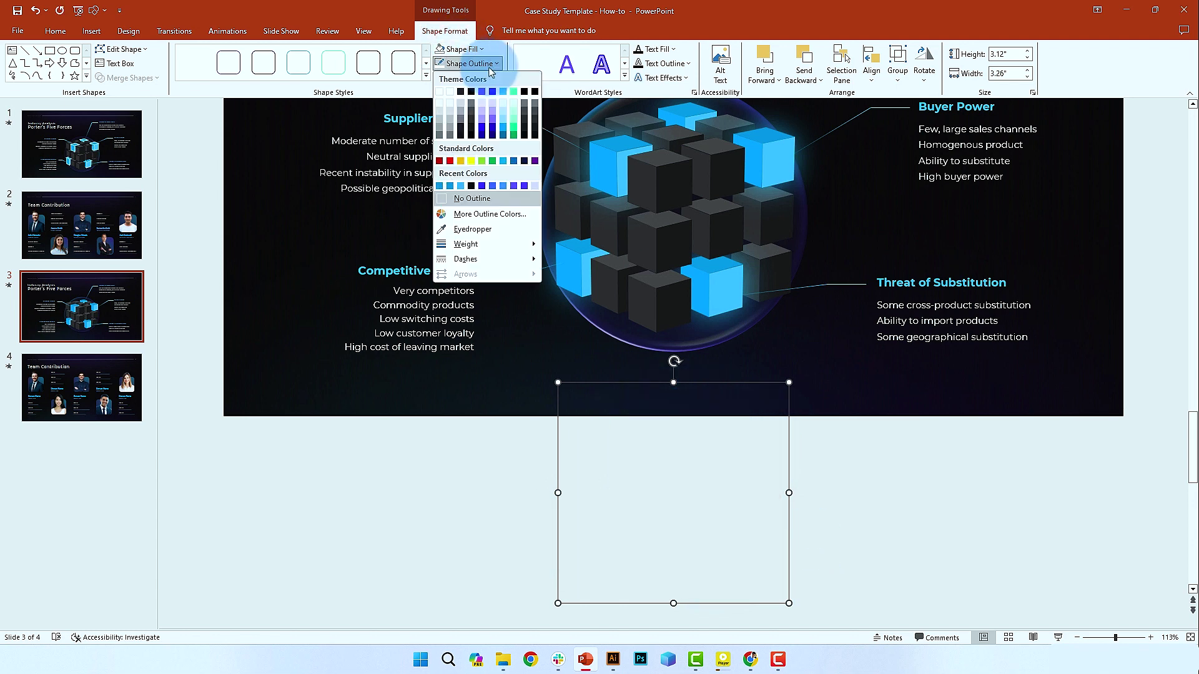
click(440, 95)
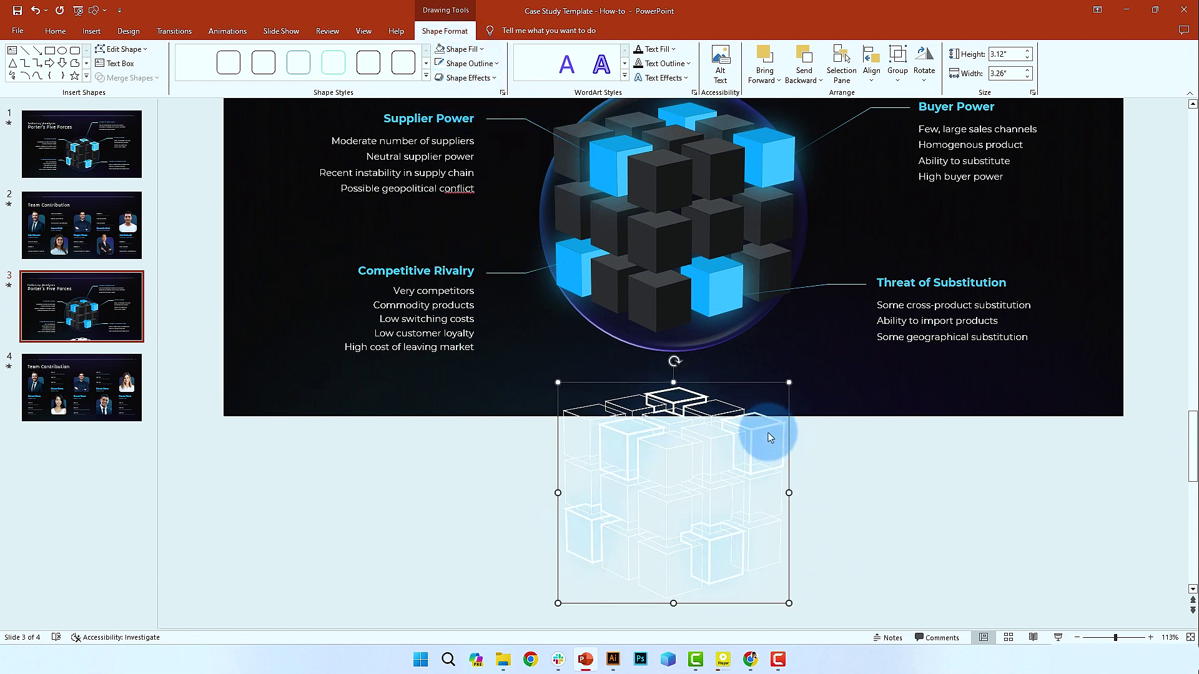
Step: Set the outline width of the copied wireframe cube group to 1 pt
right_click(786, 425)
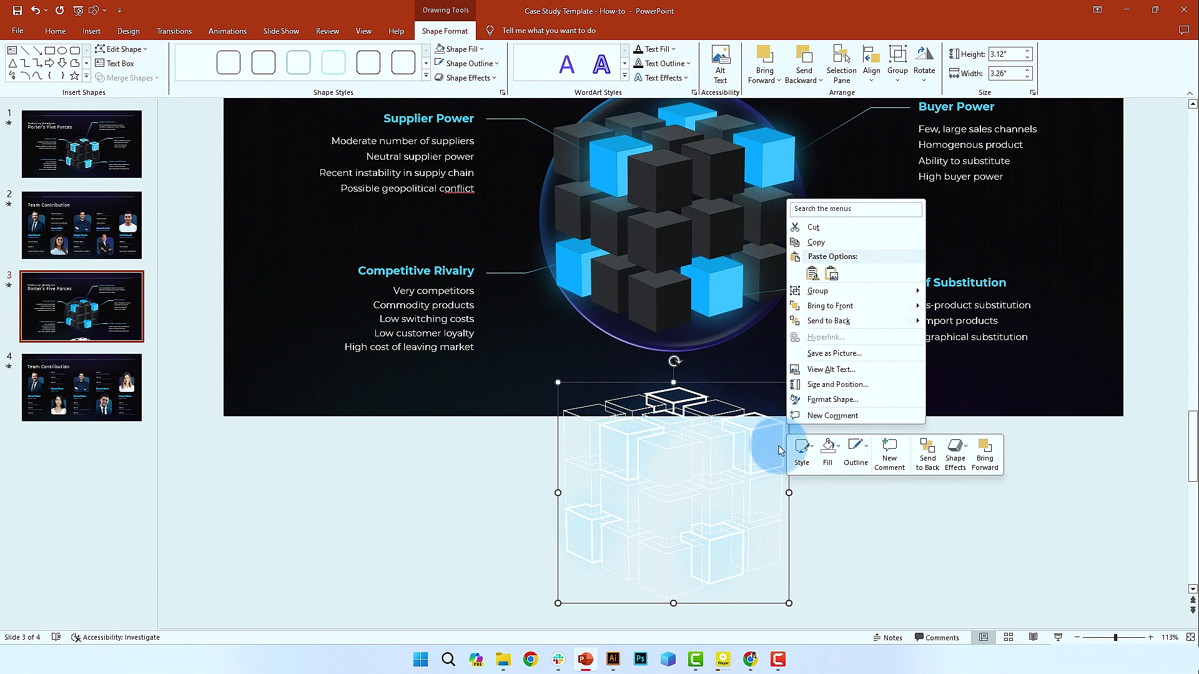
click(832, 399)
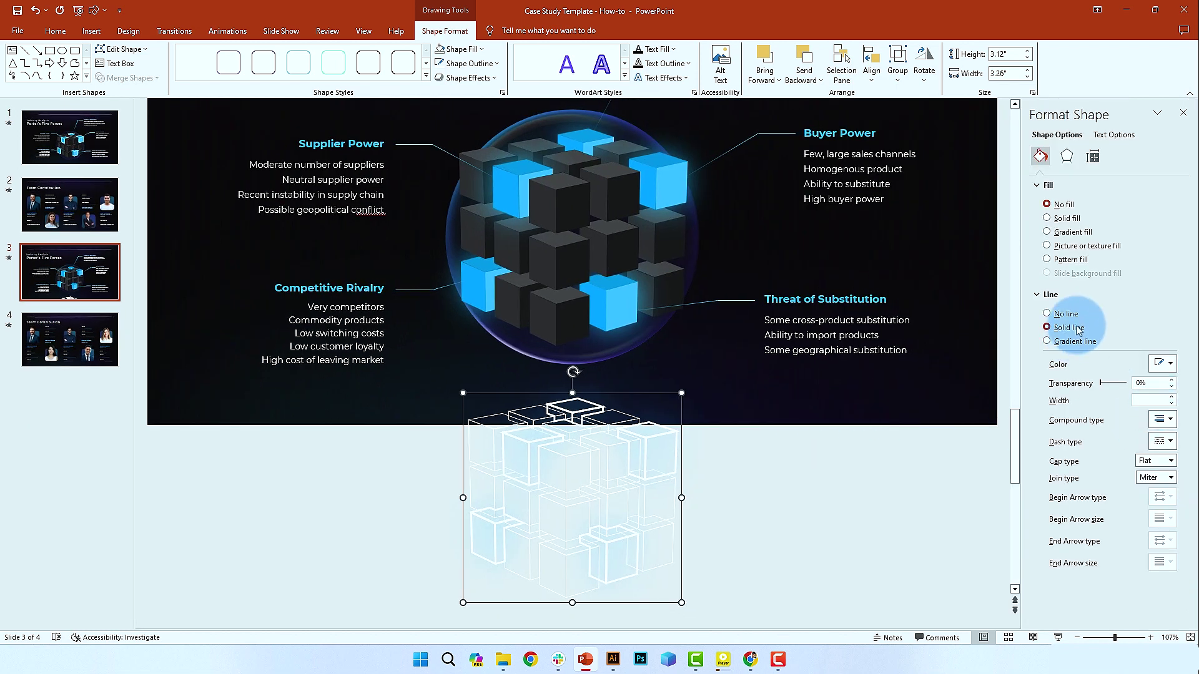
click(1143, 400)
click(1171, 403)
click(1171, 404)
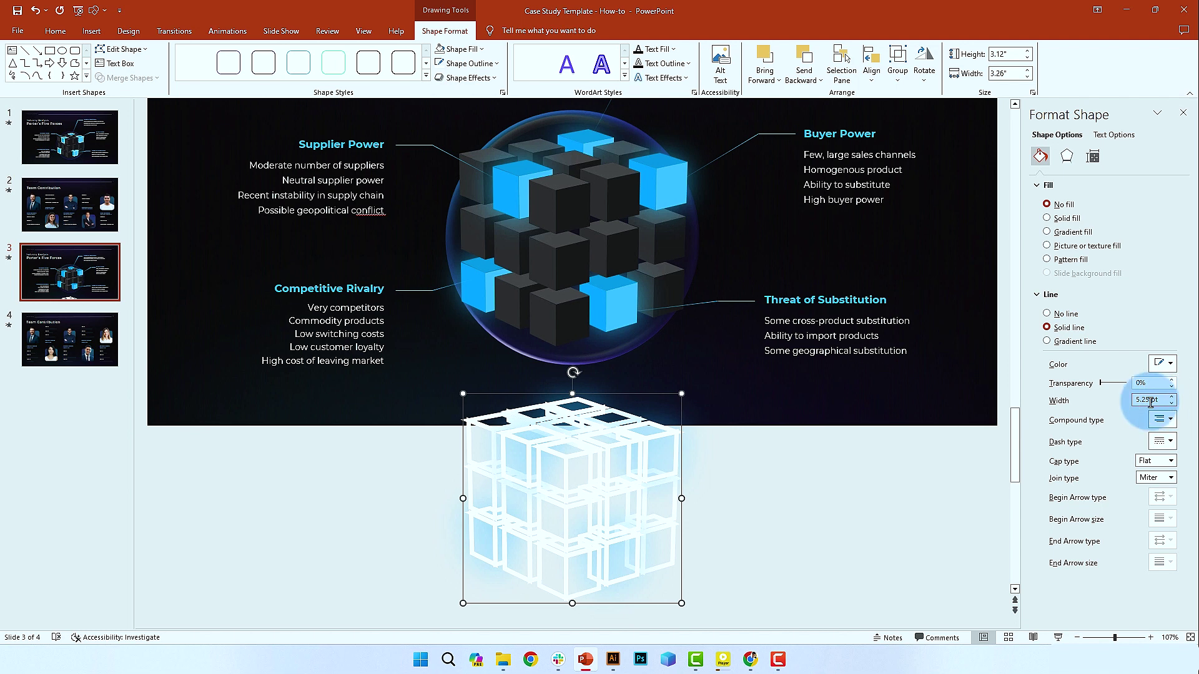
text(1)
key(Return)
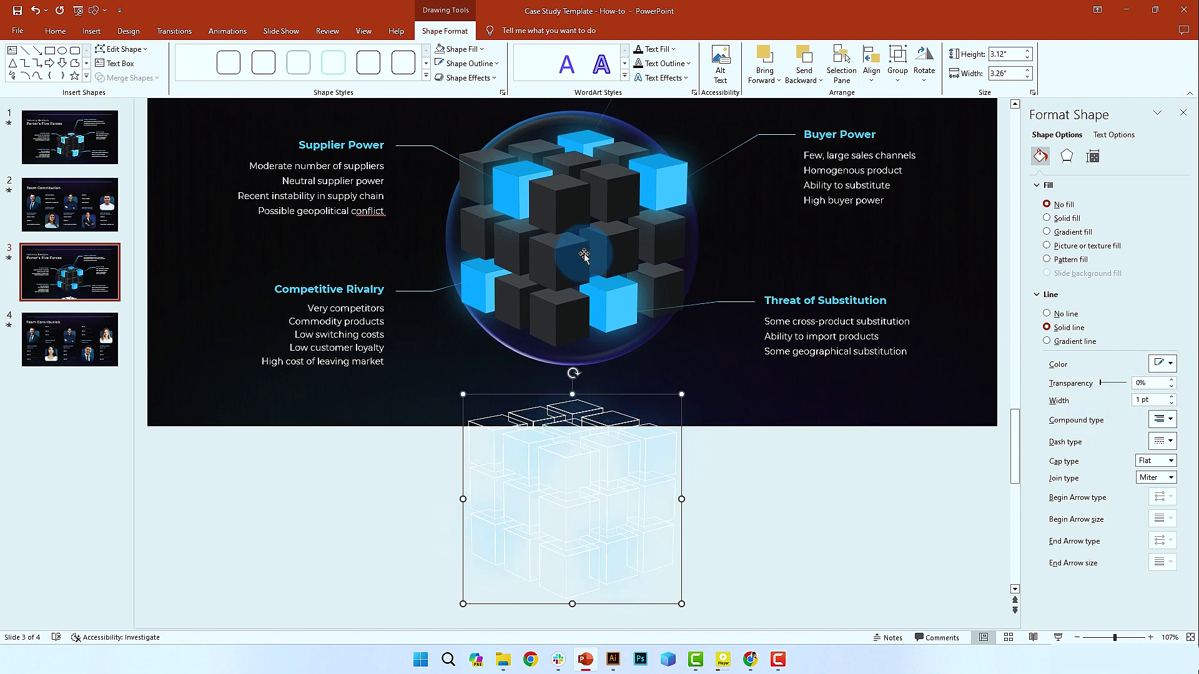
Step: Bring the wireframe cube group to the front and move it over the solid cubes, centred on the sphere
drag(593, 392, 568, 343)
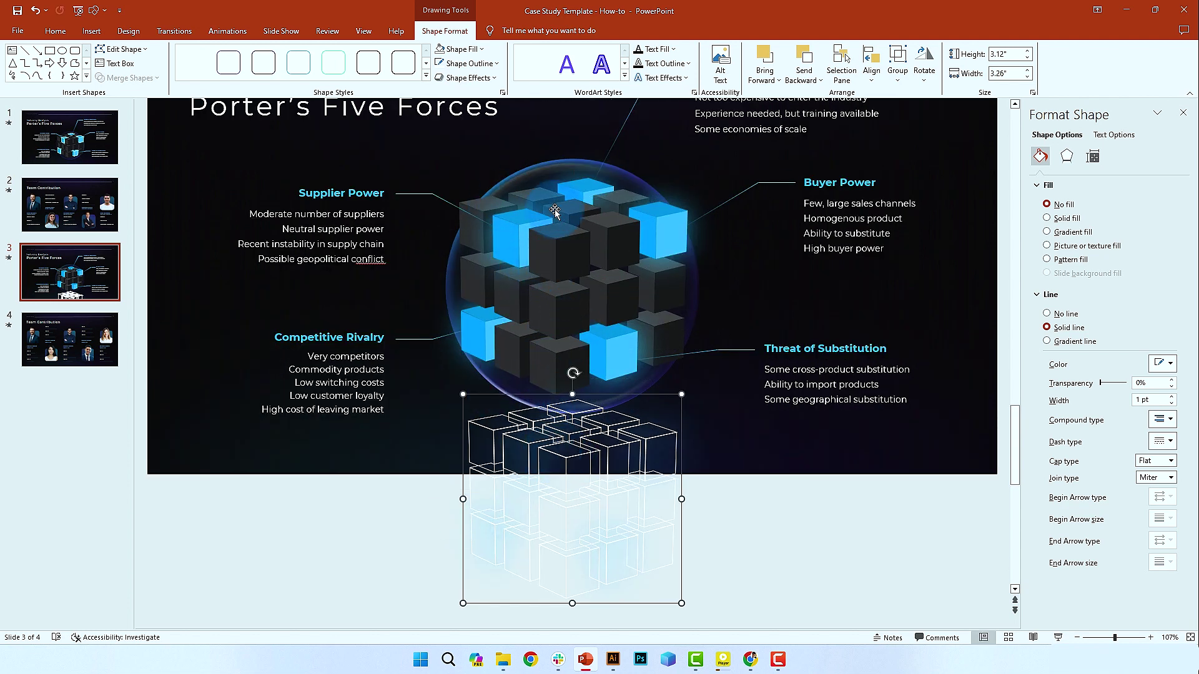
right_click(655, 398)
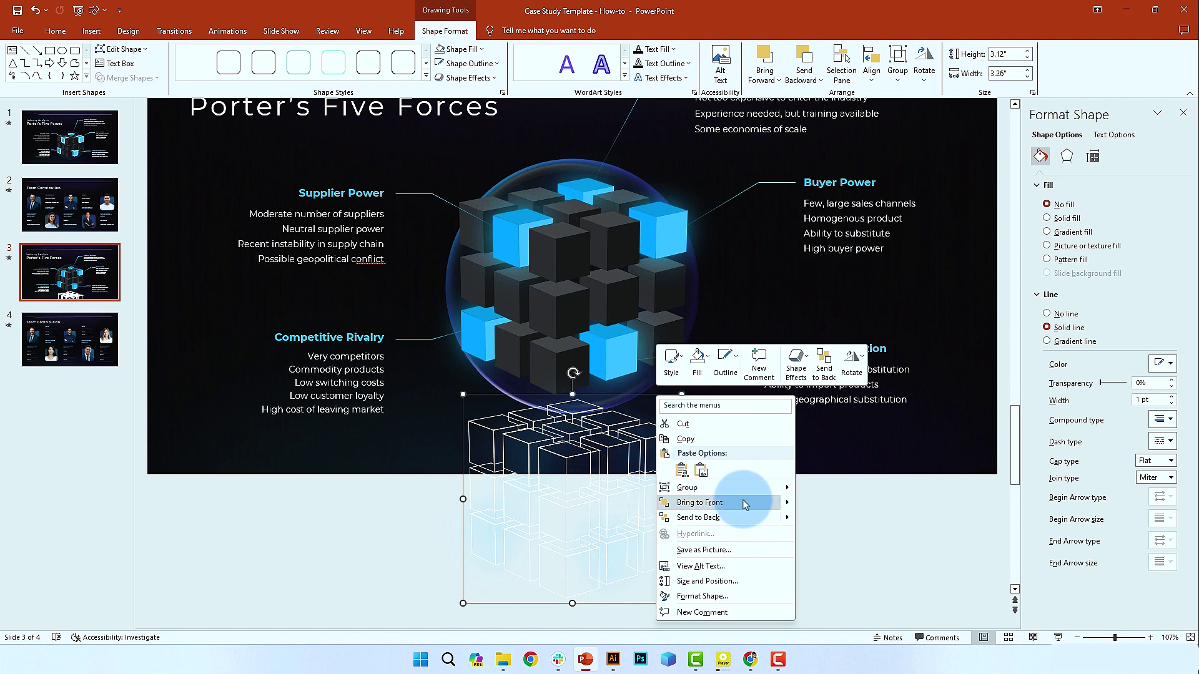
click(743, 504)
drag(673, 437, 667, 231)
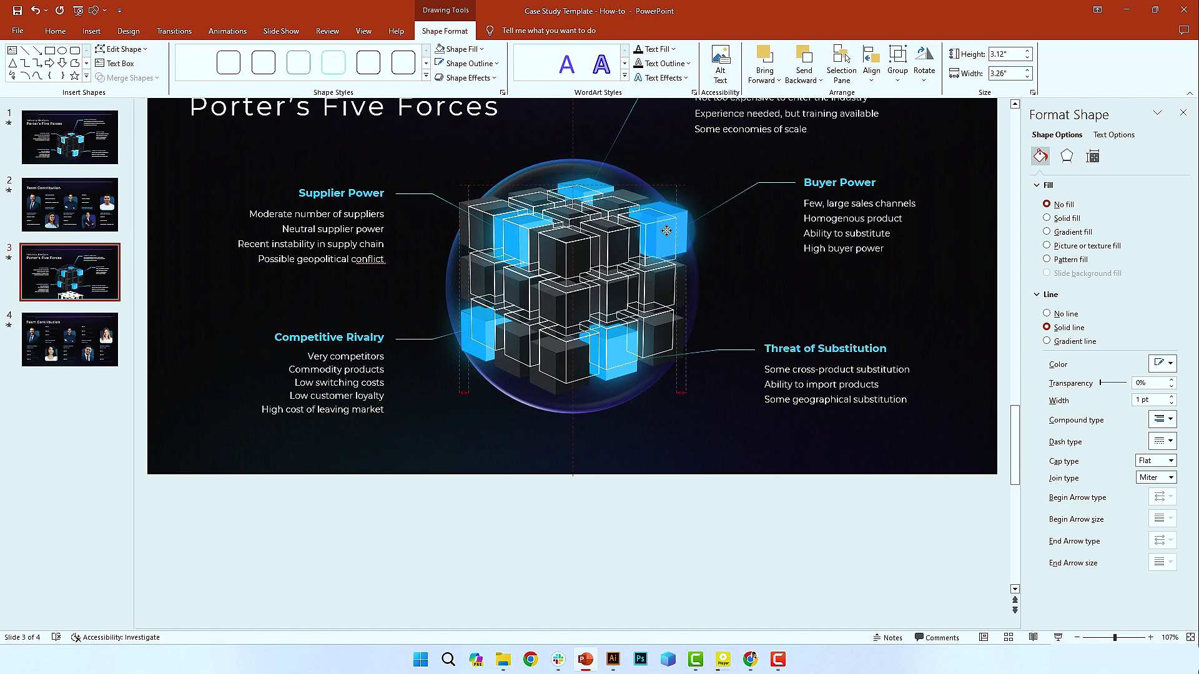
drag(667, 231, 666, 231)
Step: Add a Lines motion path animation to the solid front corner cube in the upper layer
scroll(571, 224, up, 10)
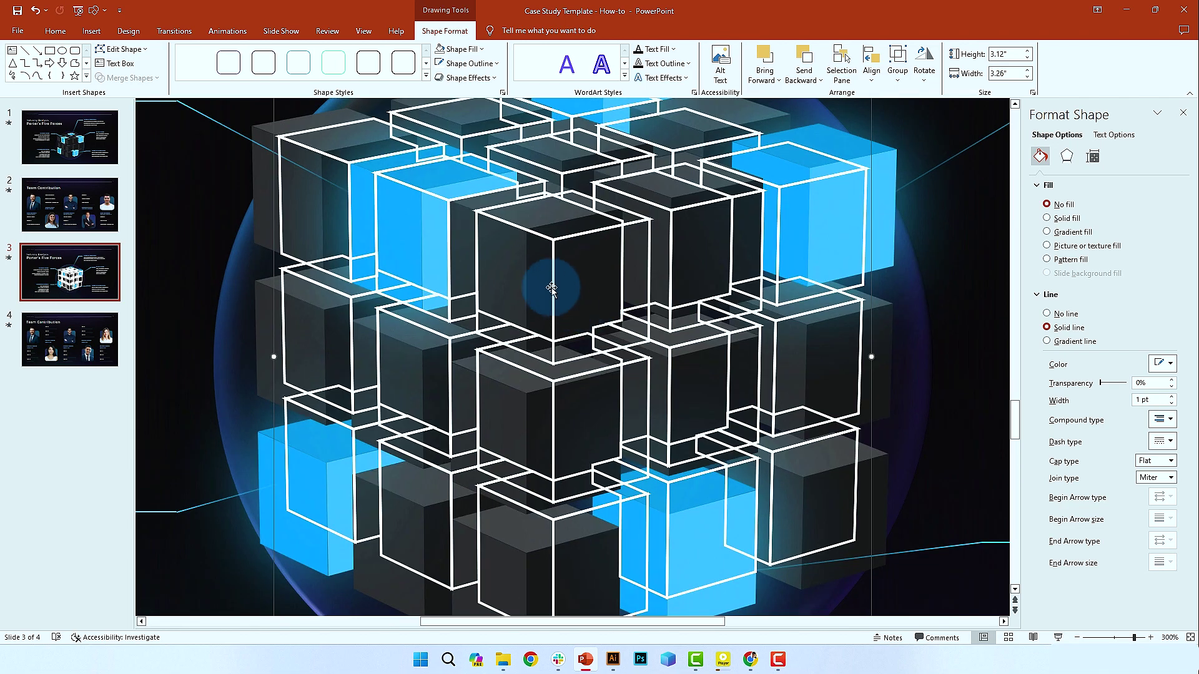
click(549, 281)
click(516, 303)
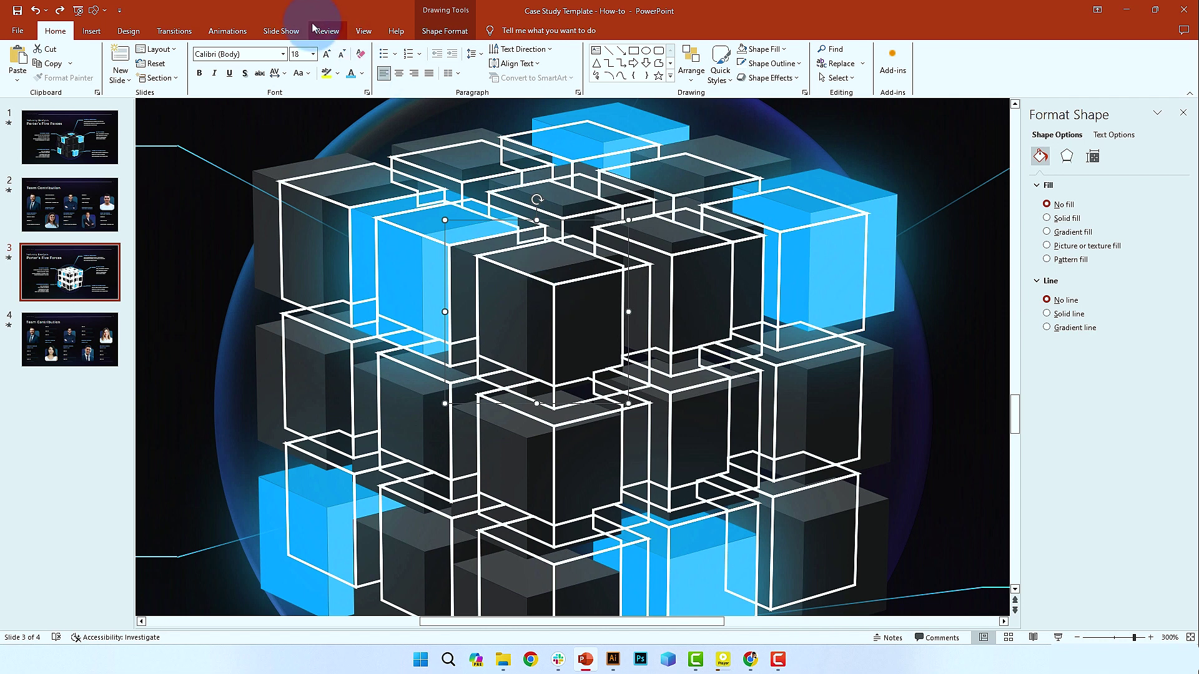
click(227, 30)
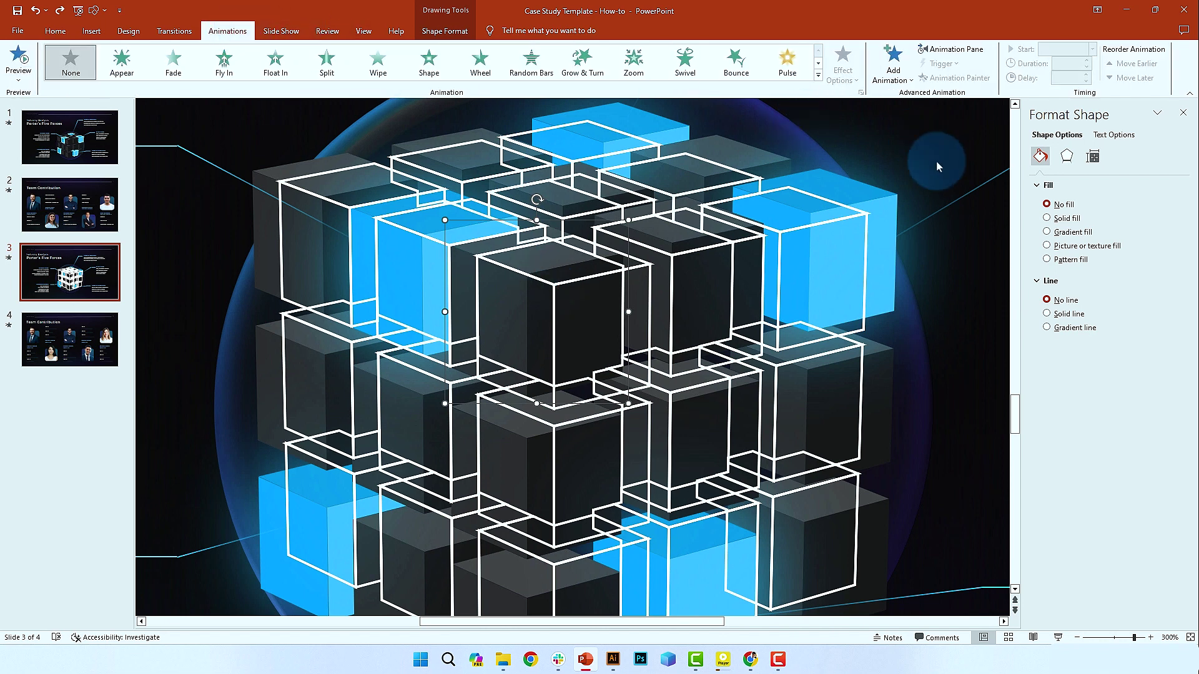
click(887, 72)
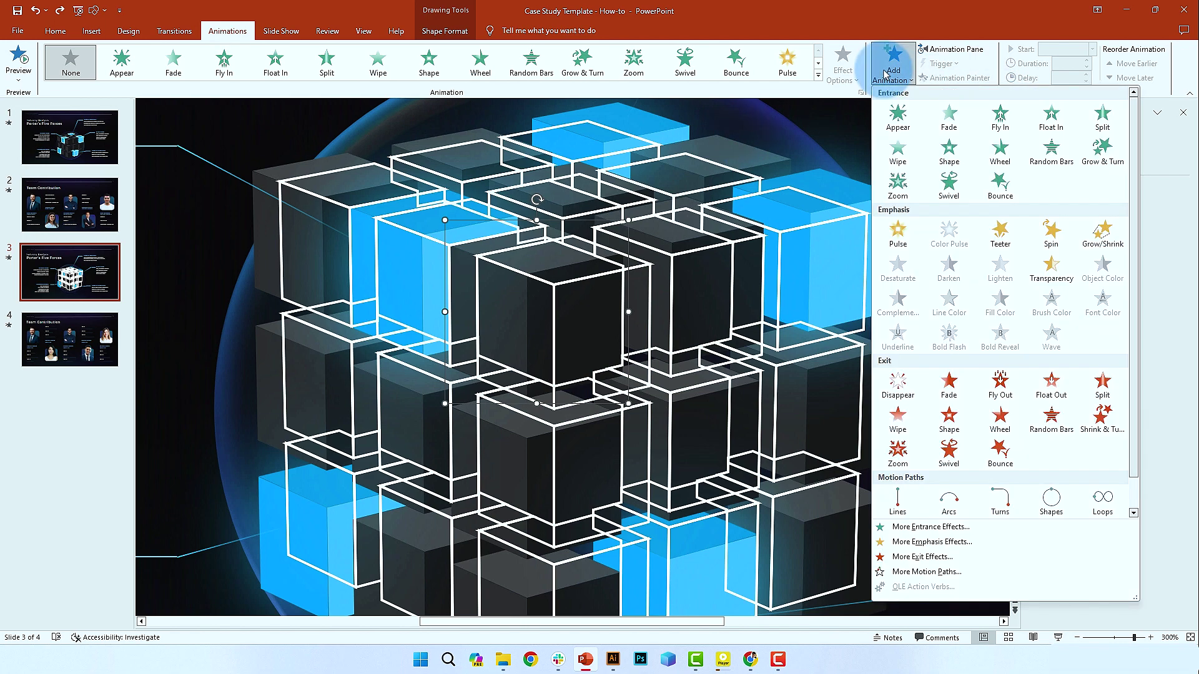
click(897, 498)
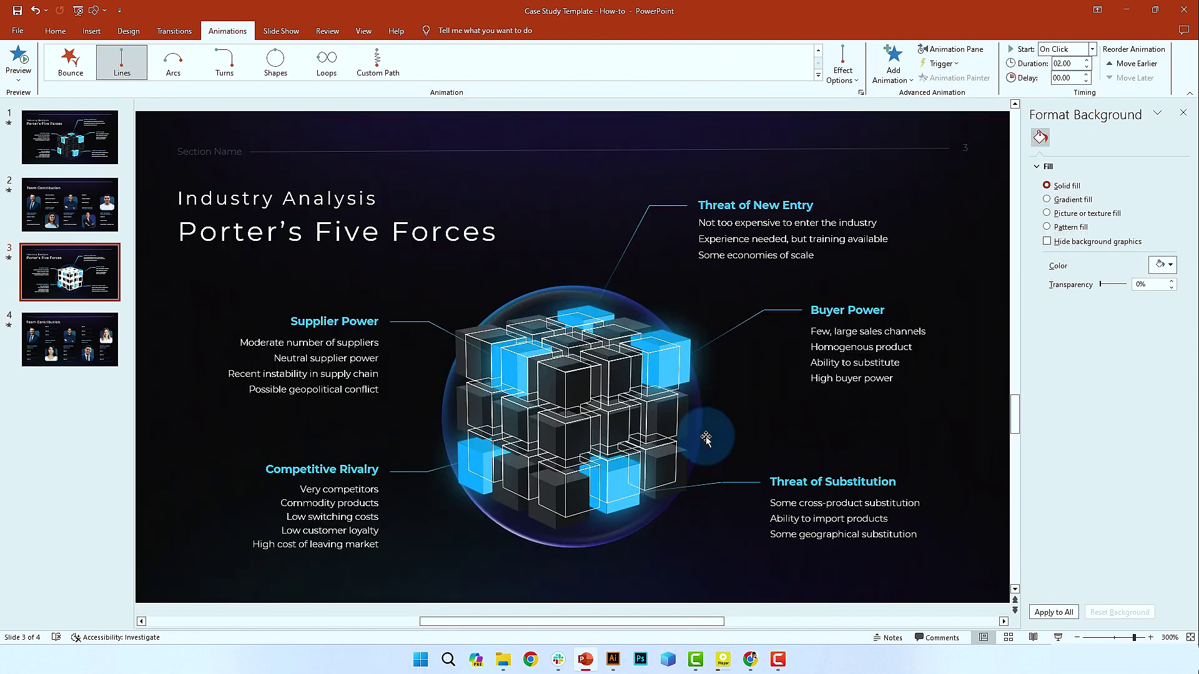
Step: Close the background formatting settings and show the Animation Pane with the front corner cube's motion path
scroll(549, 383, up, 5)
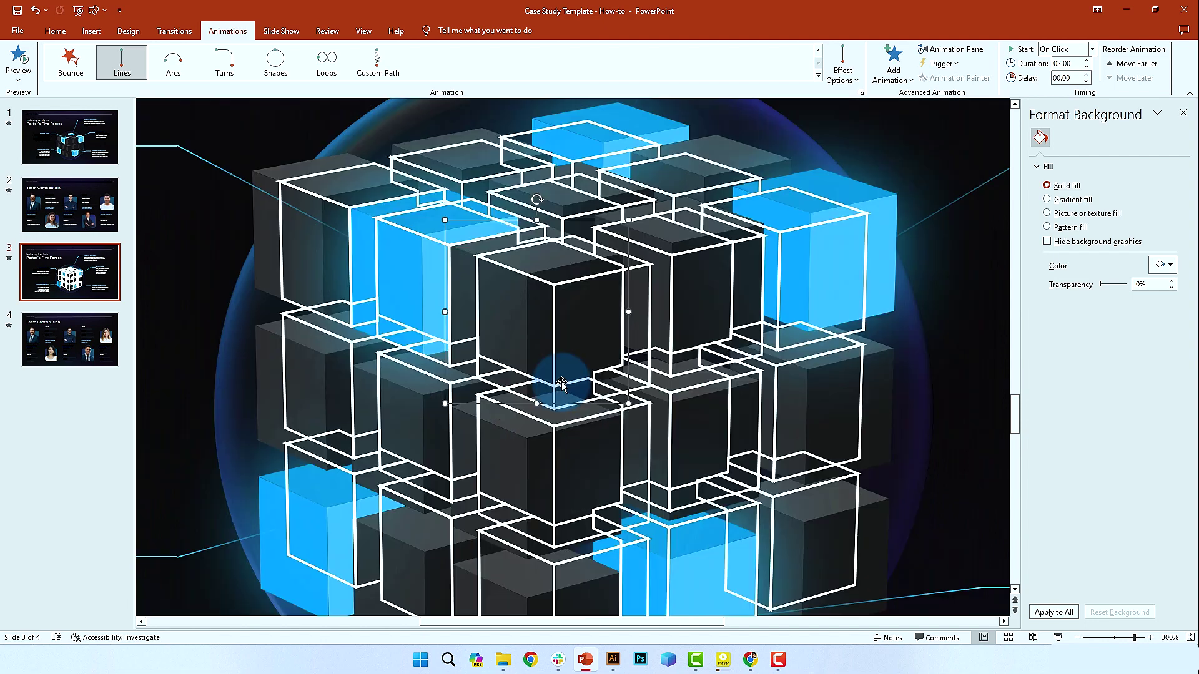
click(1184, 113)
click(942, 409)
click(539, 361)
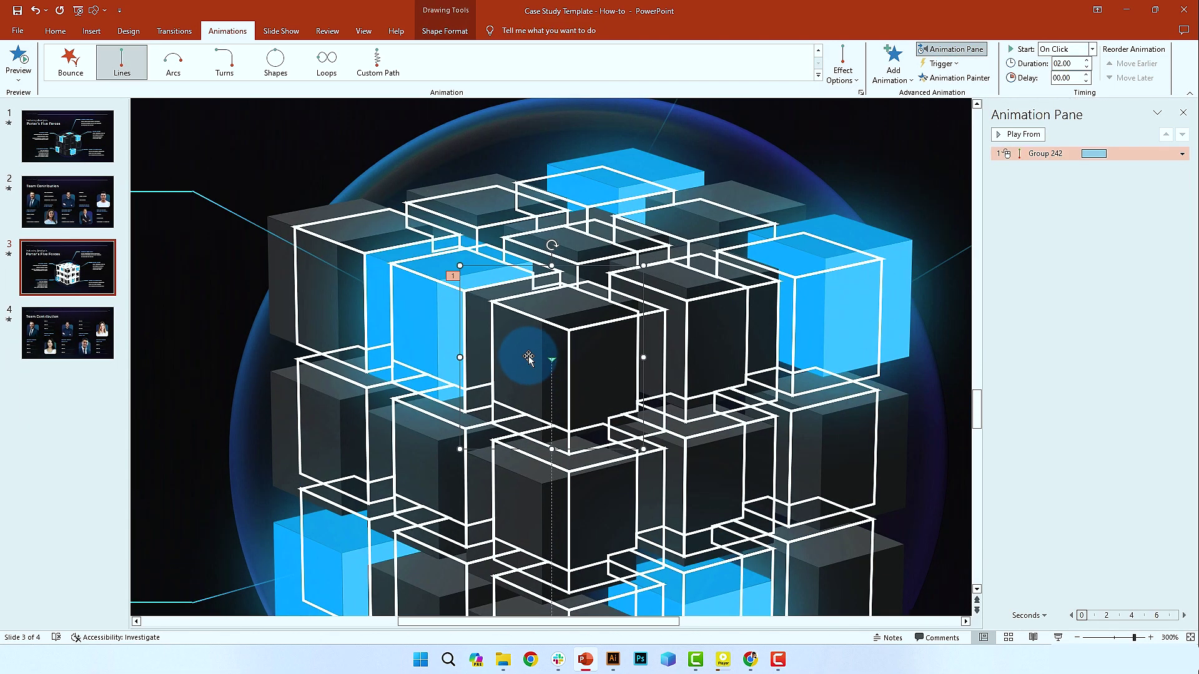
Step: Pull the motion path's end aside and align its start with the matching white wireframe cube
click(553, 361)
scroll(564, 369, down, 5)
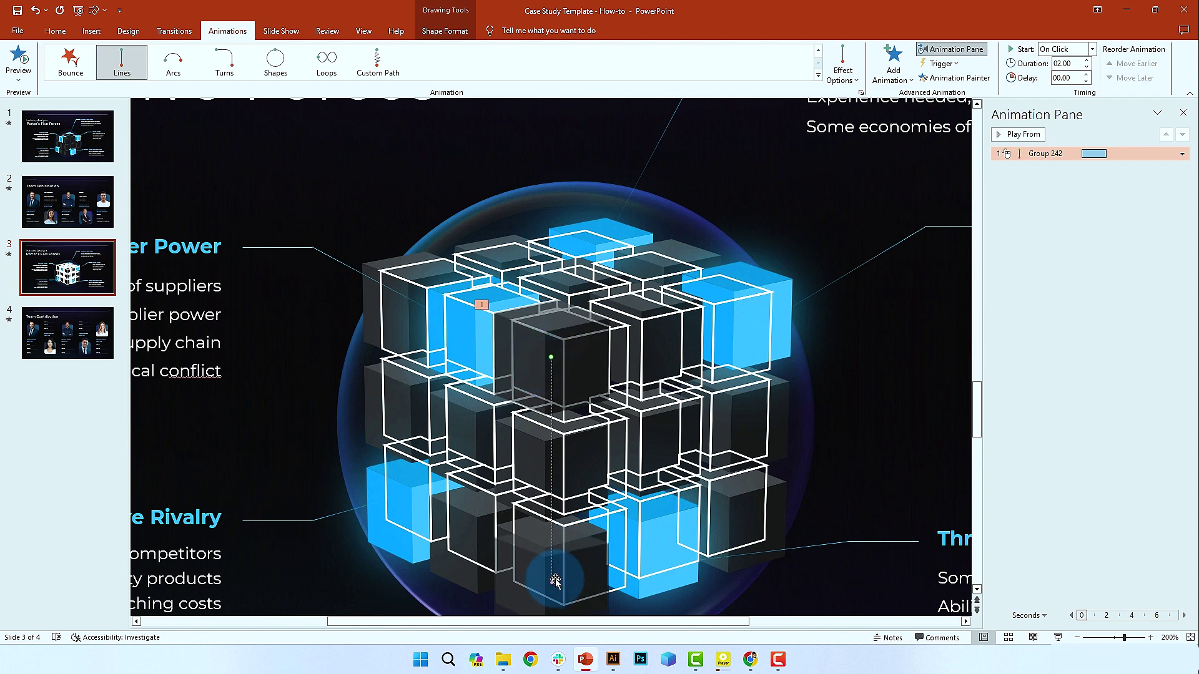
drag(555, 580, 298, 457)
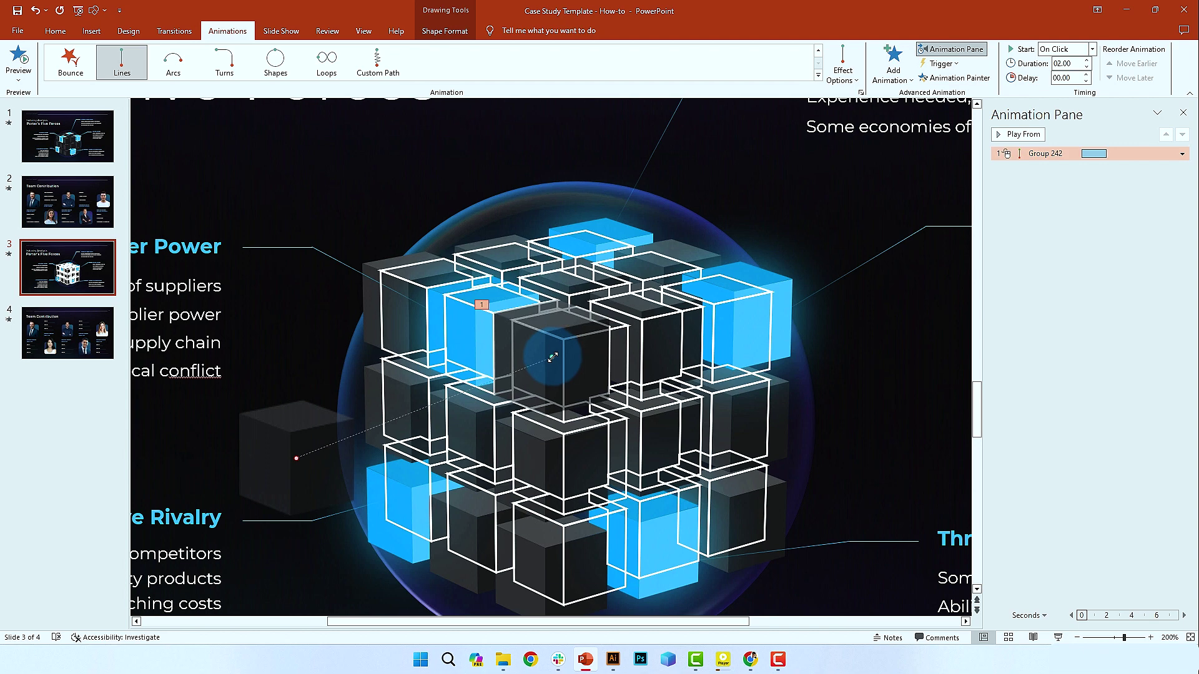
scroll(581, 395, up, 2)
drag(552, 358, 560, 386)
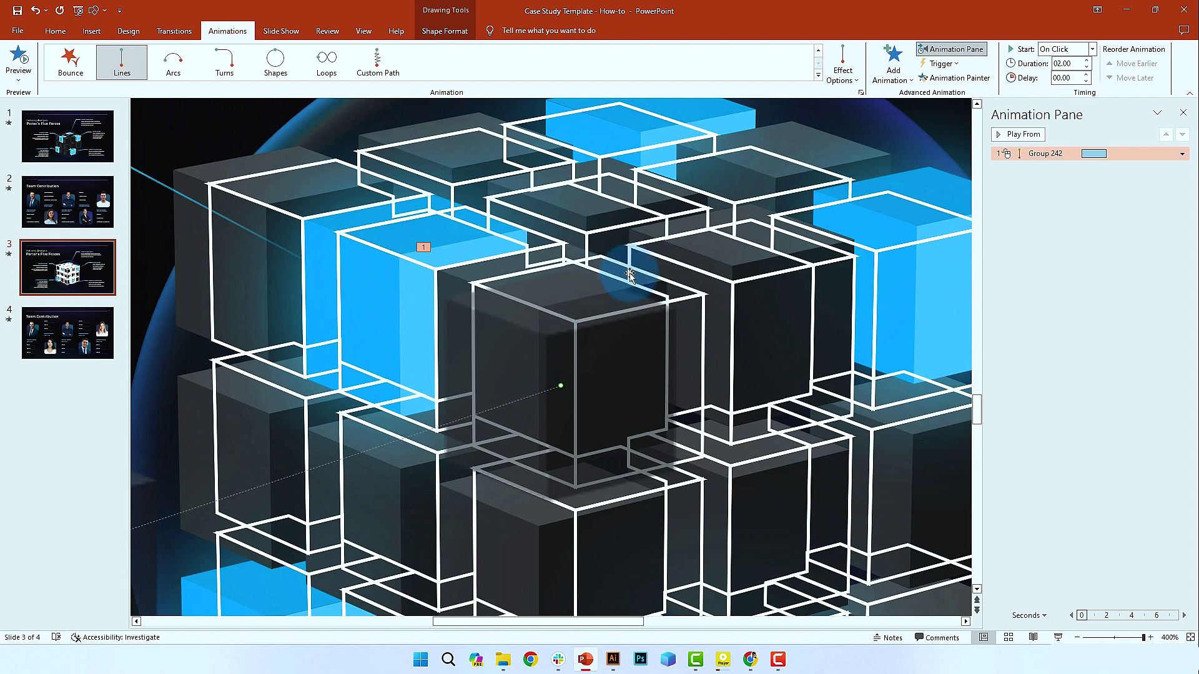
drag(560, 386, 589, 372)
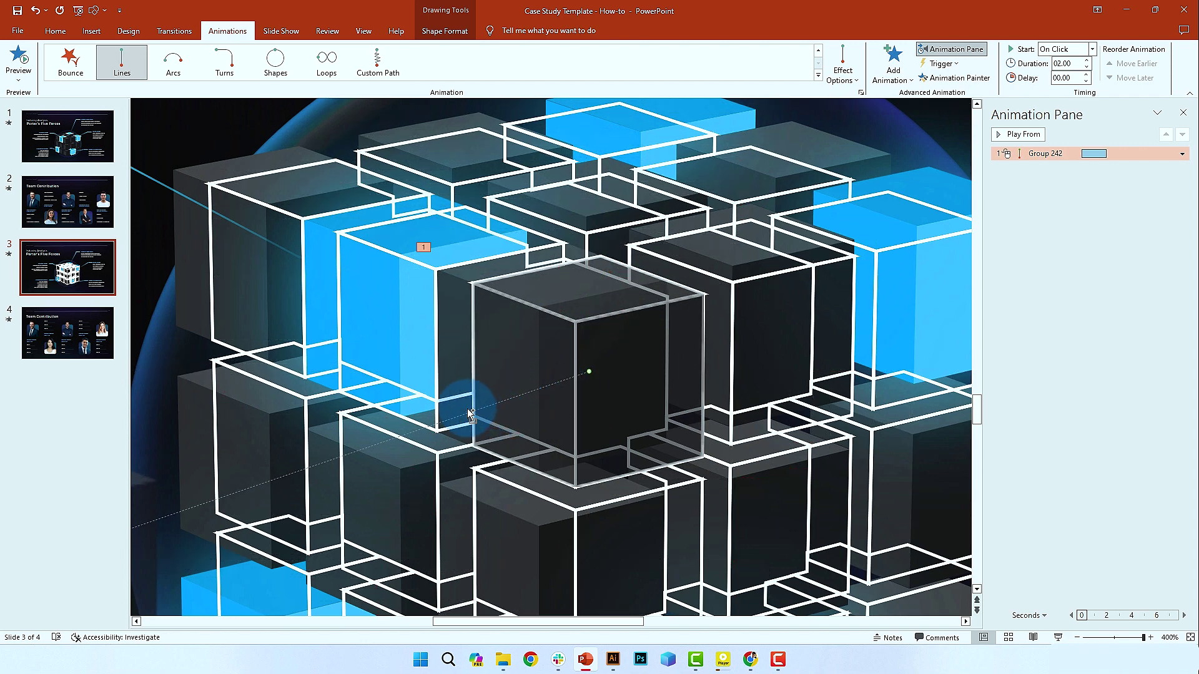
Step: Move the motion path's end onto the front corner cube's own original position
scroll(471, 414, down, 1)
drag(170, 508, 552, 358)
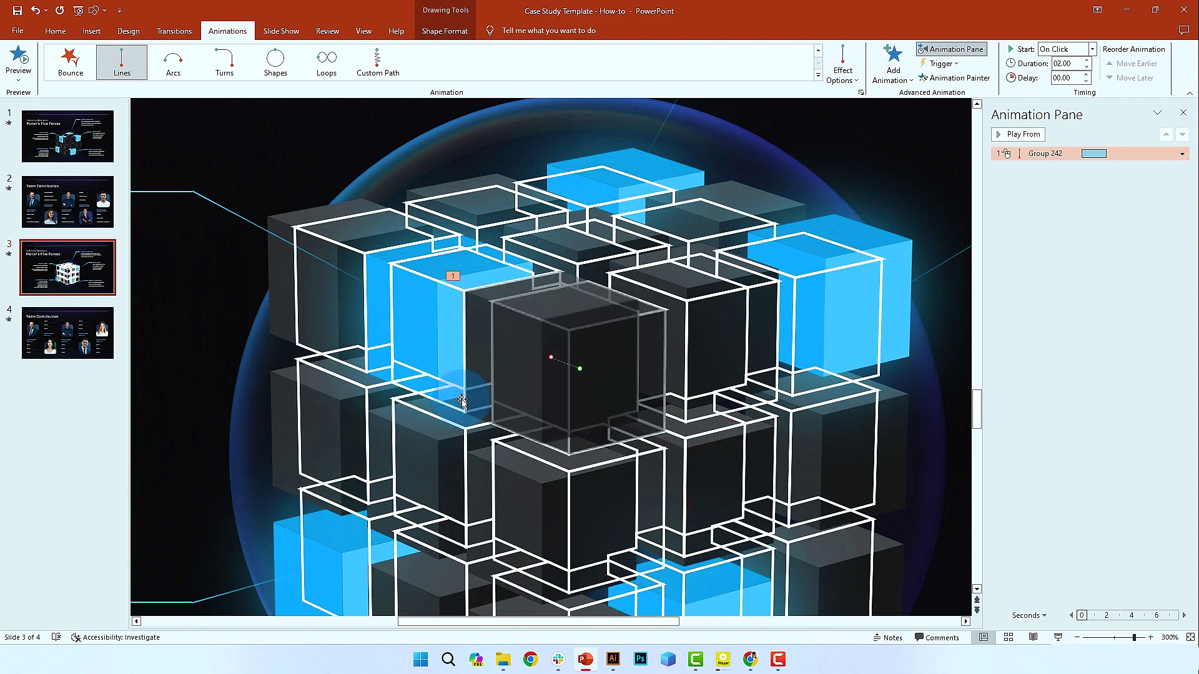
scroll(566, 416, up, 3)
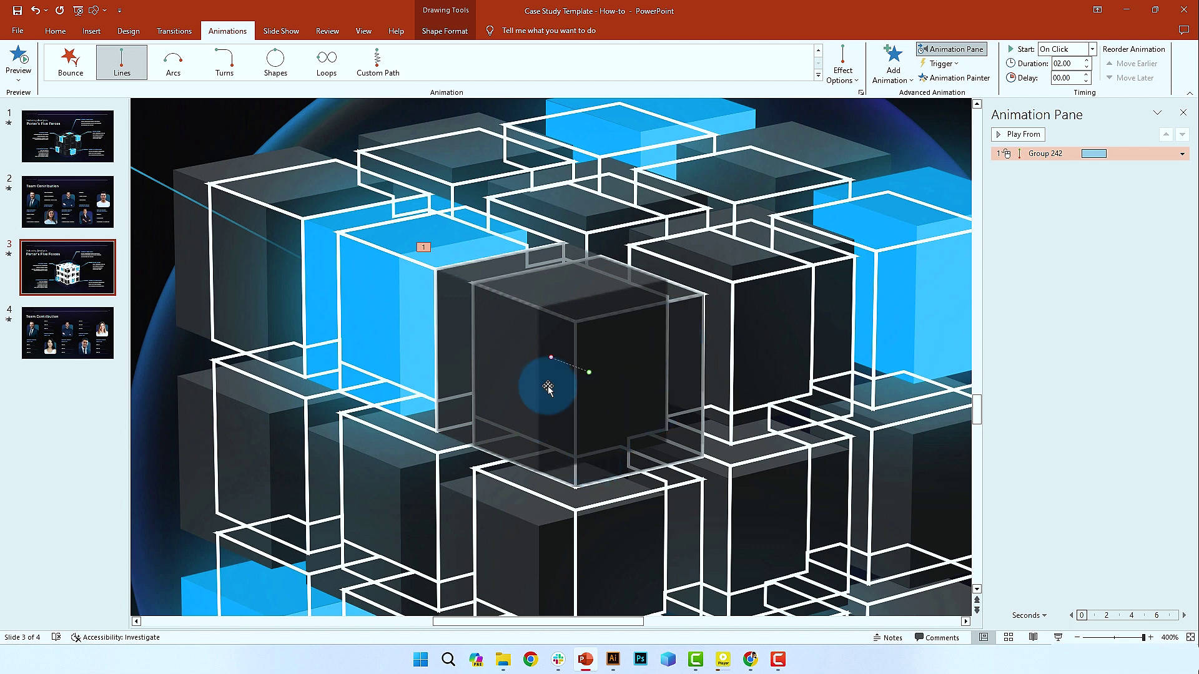
click(212, 128)
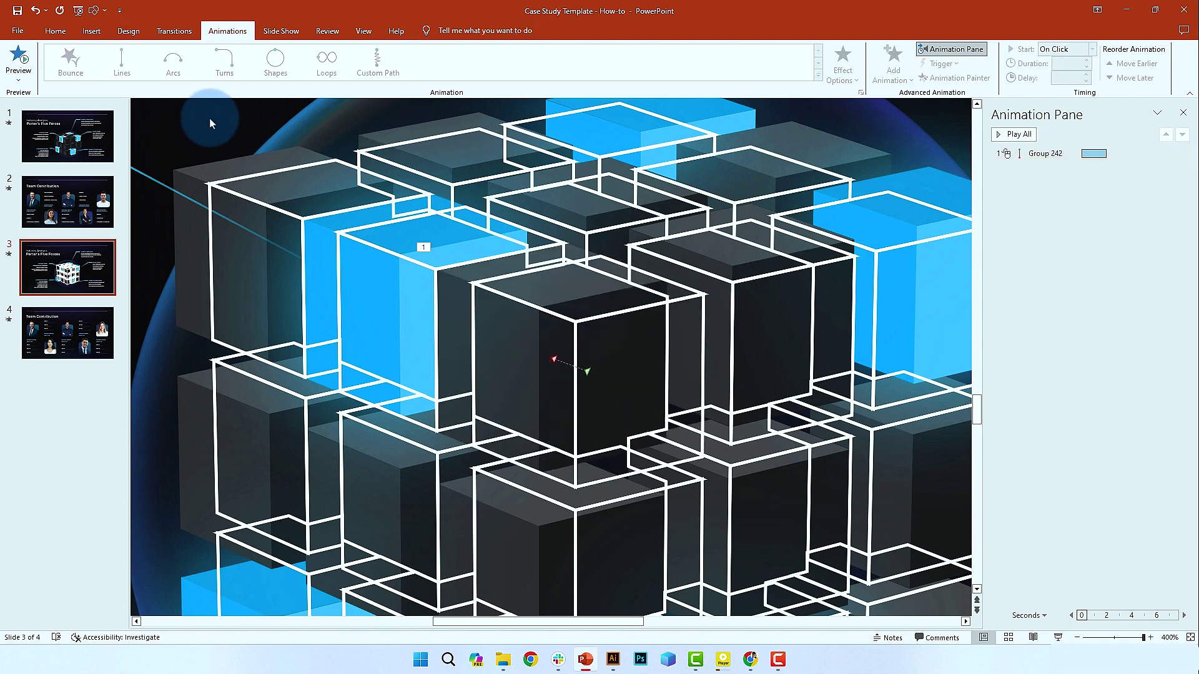
Step: Remove the wireframe overlay from view and set the front corner cube's motion path to start With Previous
click(632, 247)
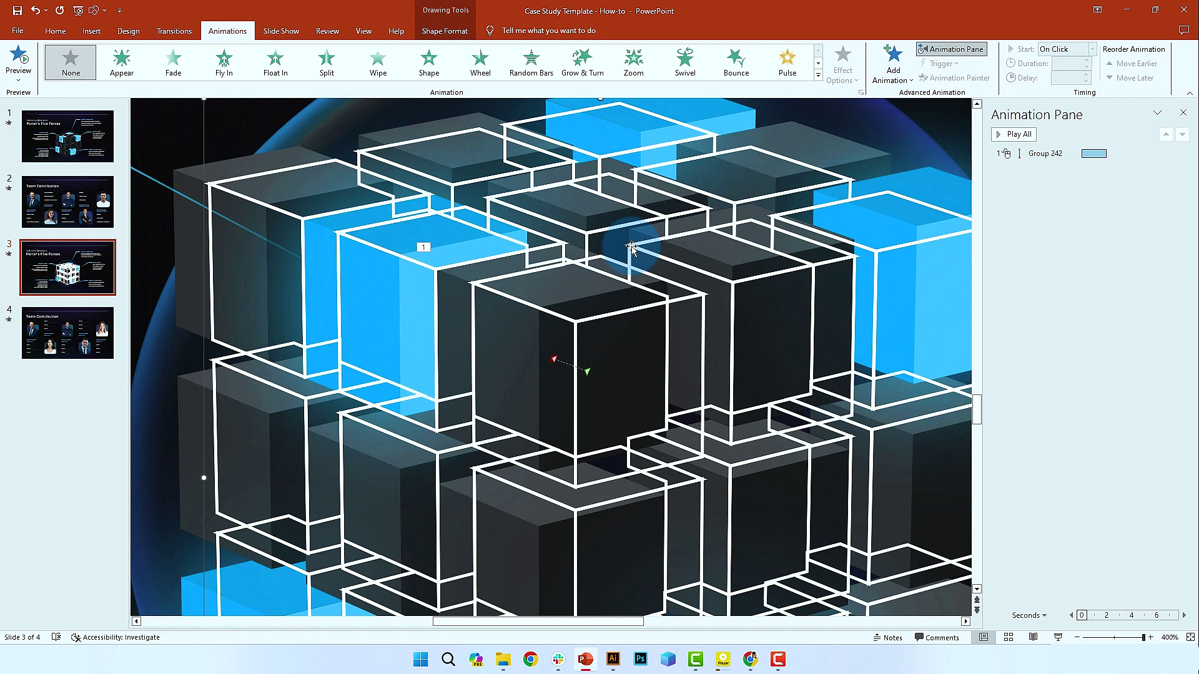
key(Escape)
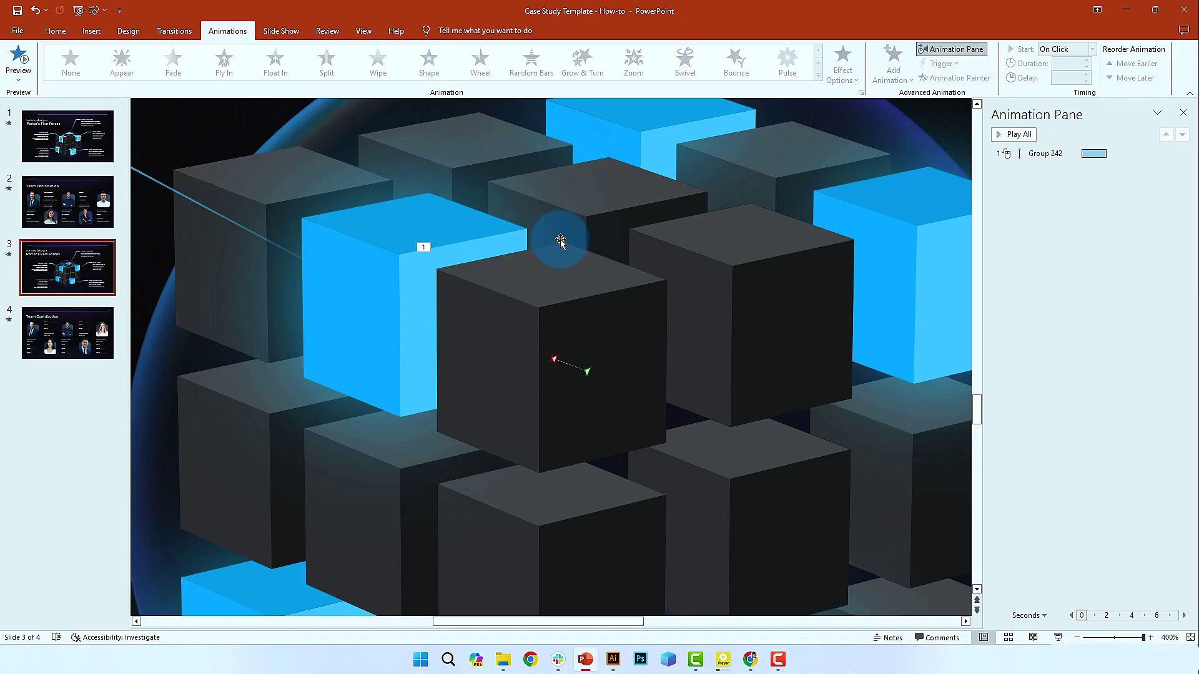
click(557, 236)
click(1043, 152)
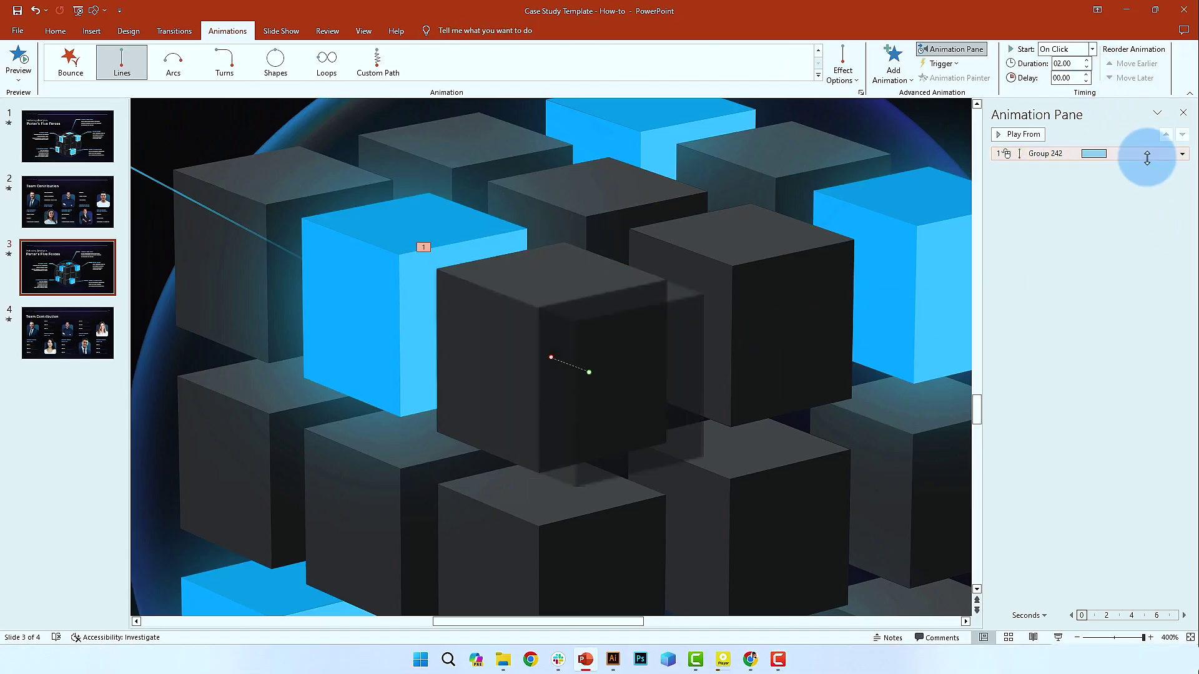
click(1092, 53)
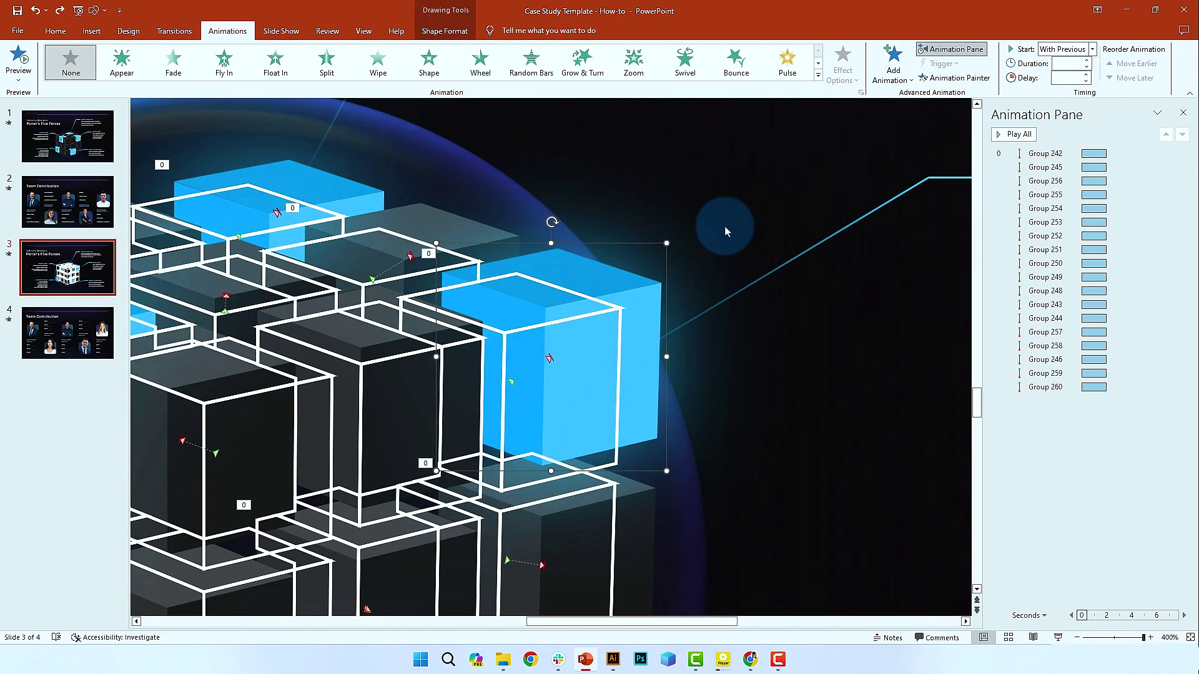
Step: Copy the motion path to the upper-layer dark cube right of the front corner, running from its wireframe position to its original one
click(407, 401)
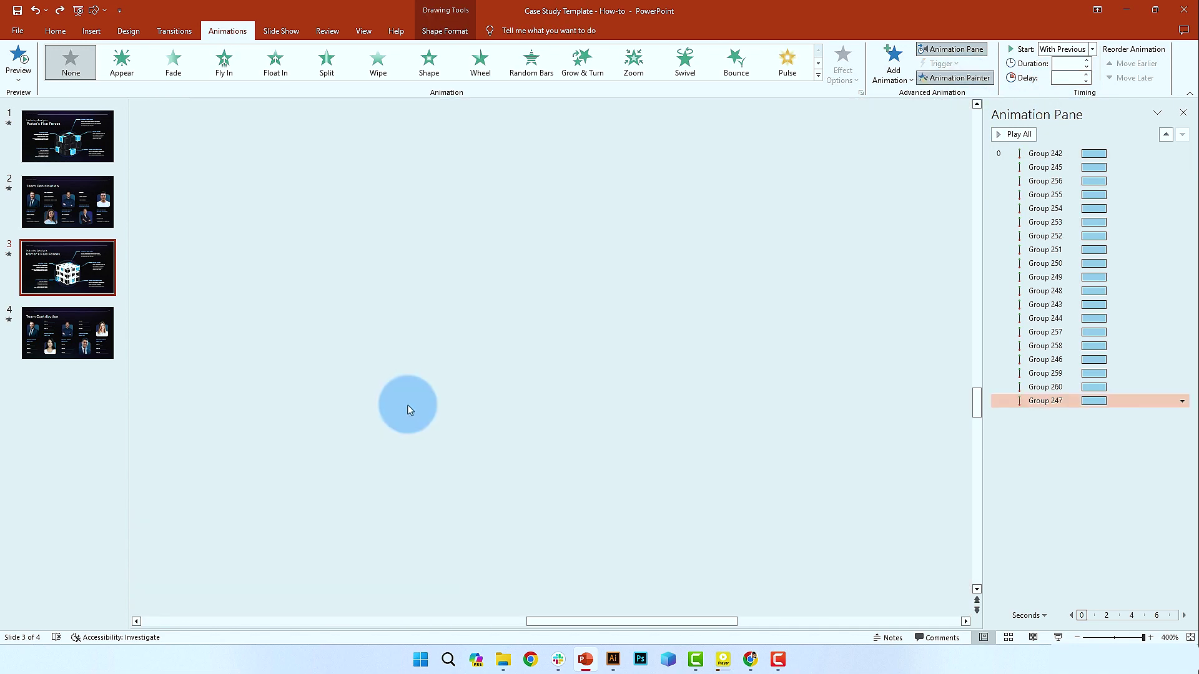
drag(329, 427, 370, 398)
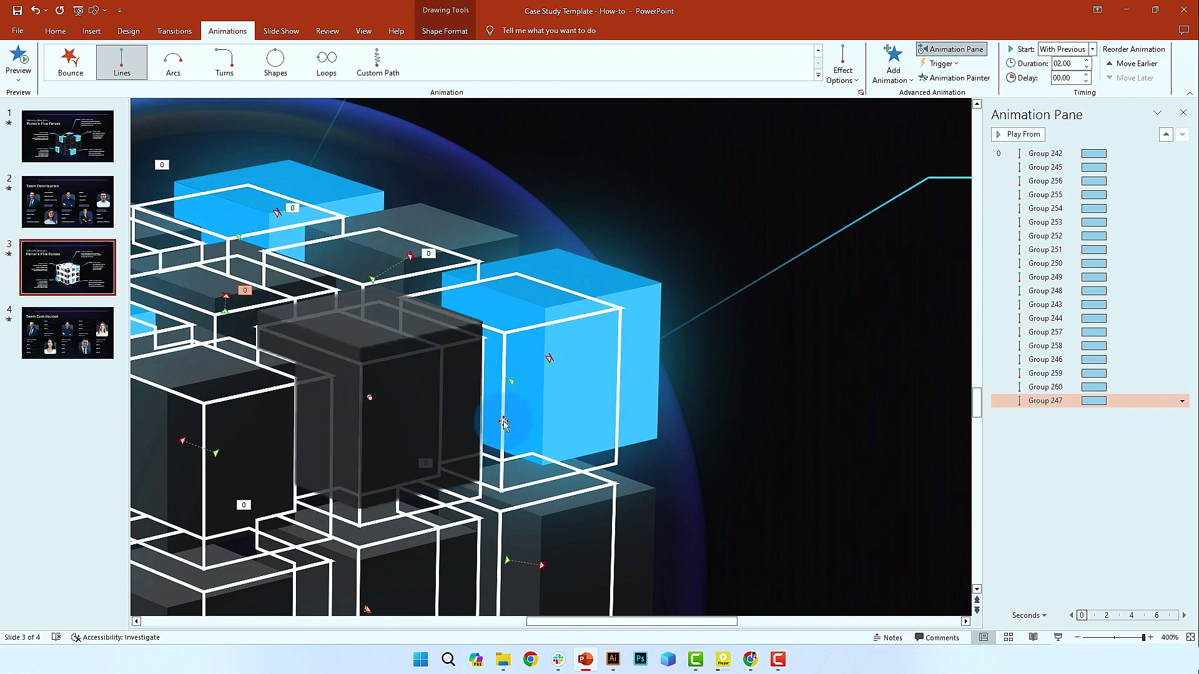
drag(338, 439, 370, 415)
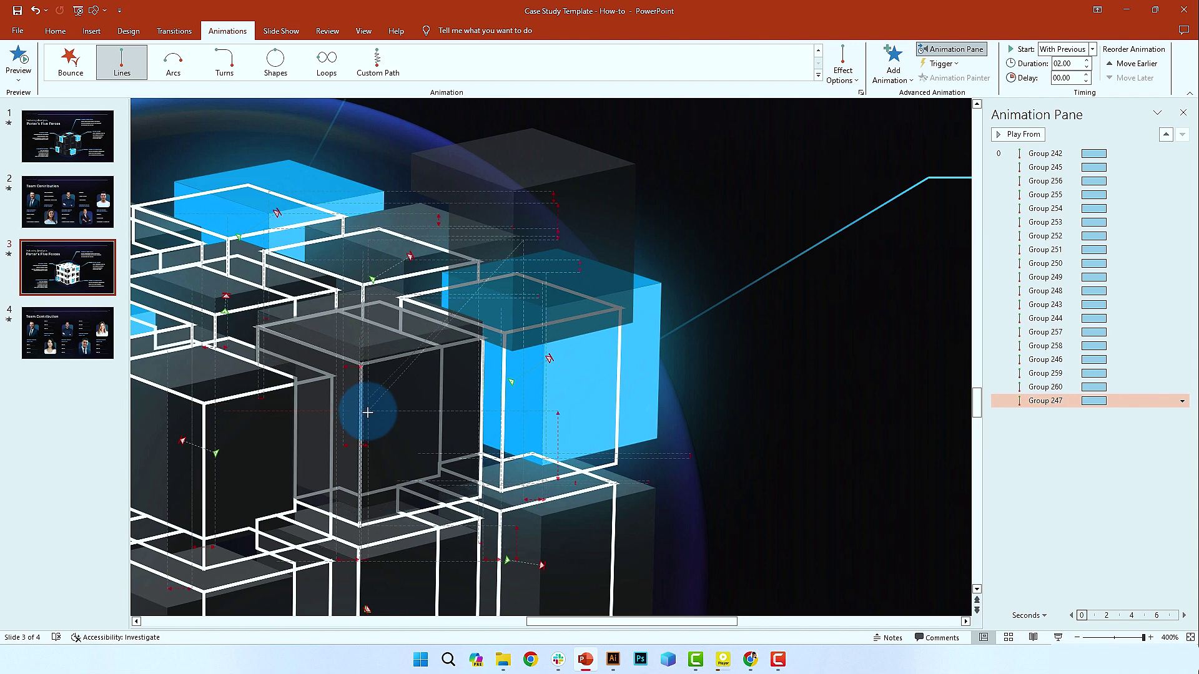
drag(523, 240, 370, 399)
click(725, 248)
Step: Add a Spin emphasis animation to the glowing circle behind the cubes and set it to start With Previous
scroll(709, 387, down, 5)
ctrl+scroll(710, 388, down, 1)
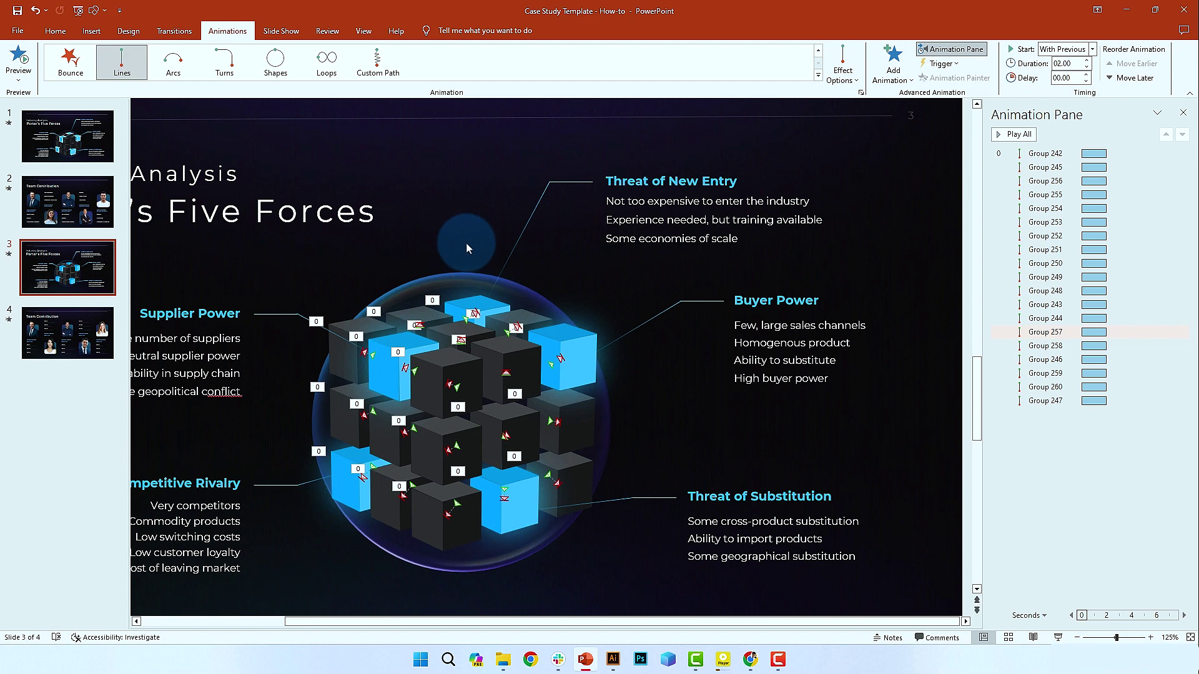
click(450, 280)
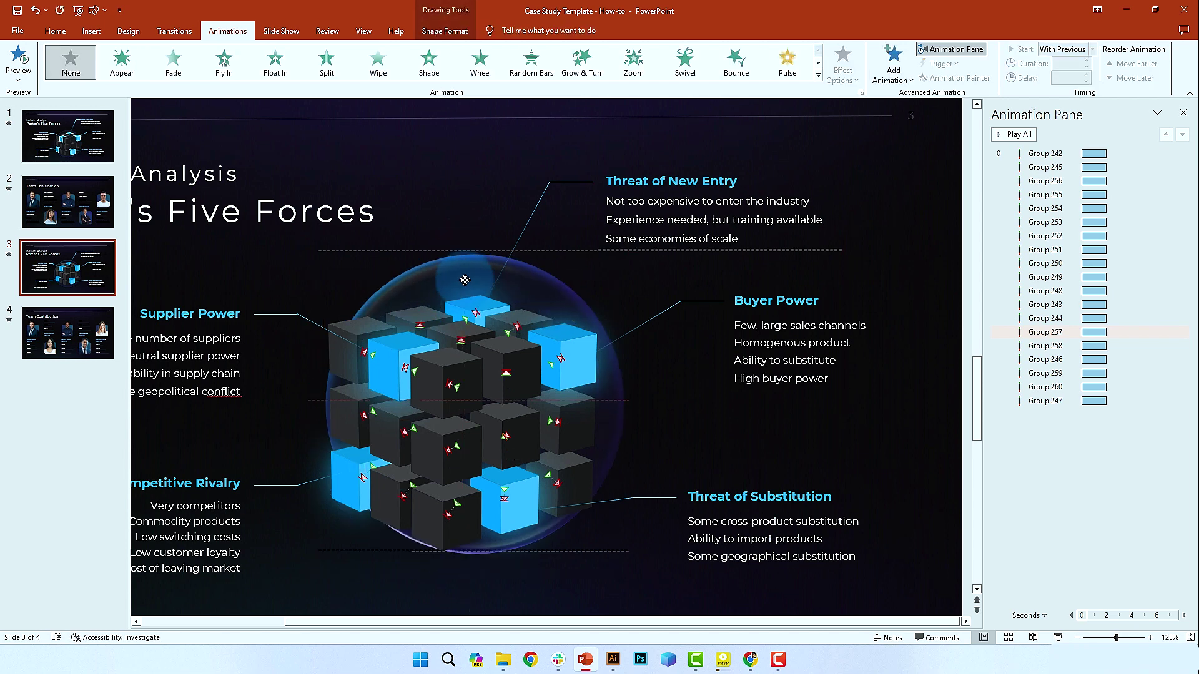
key(ctrl+z)
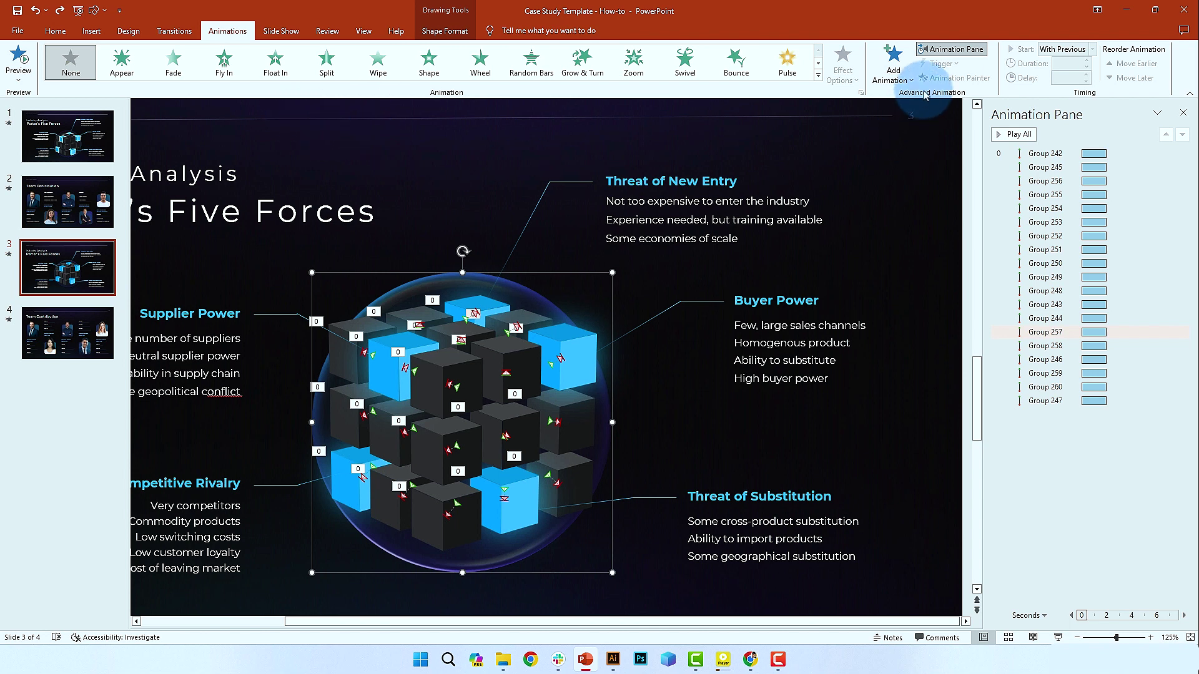
click(894, 62)
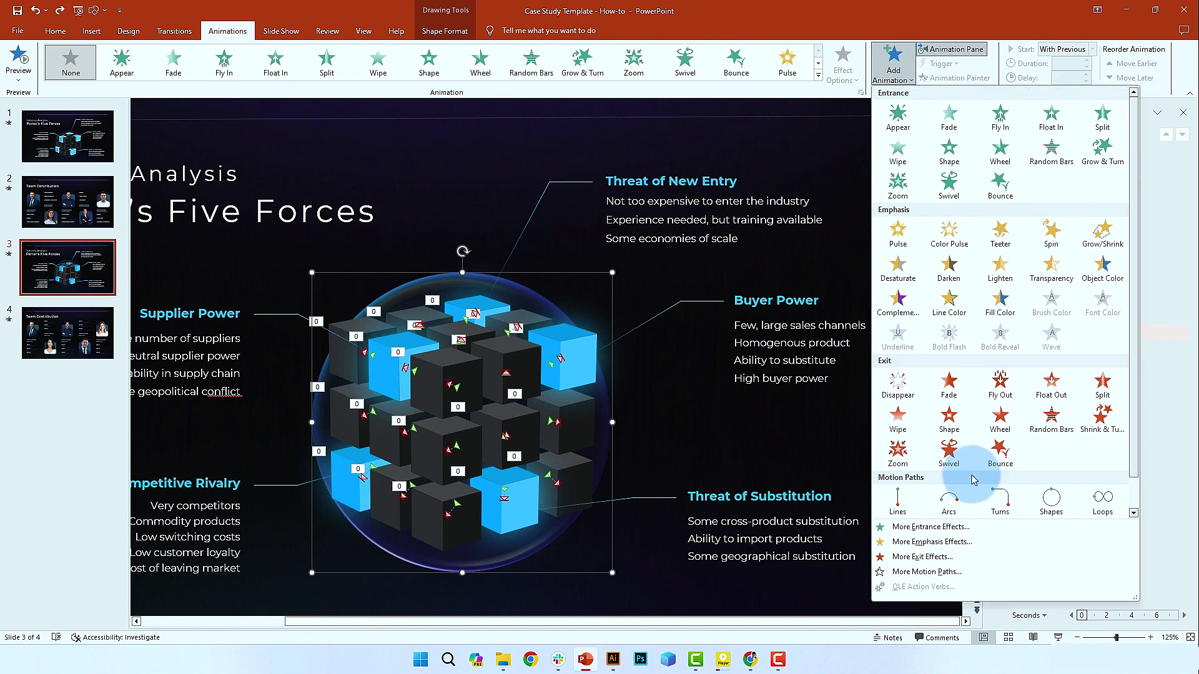
click(1046, 238)
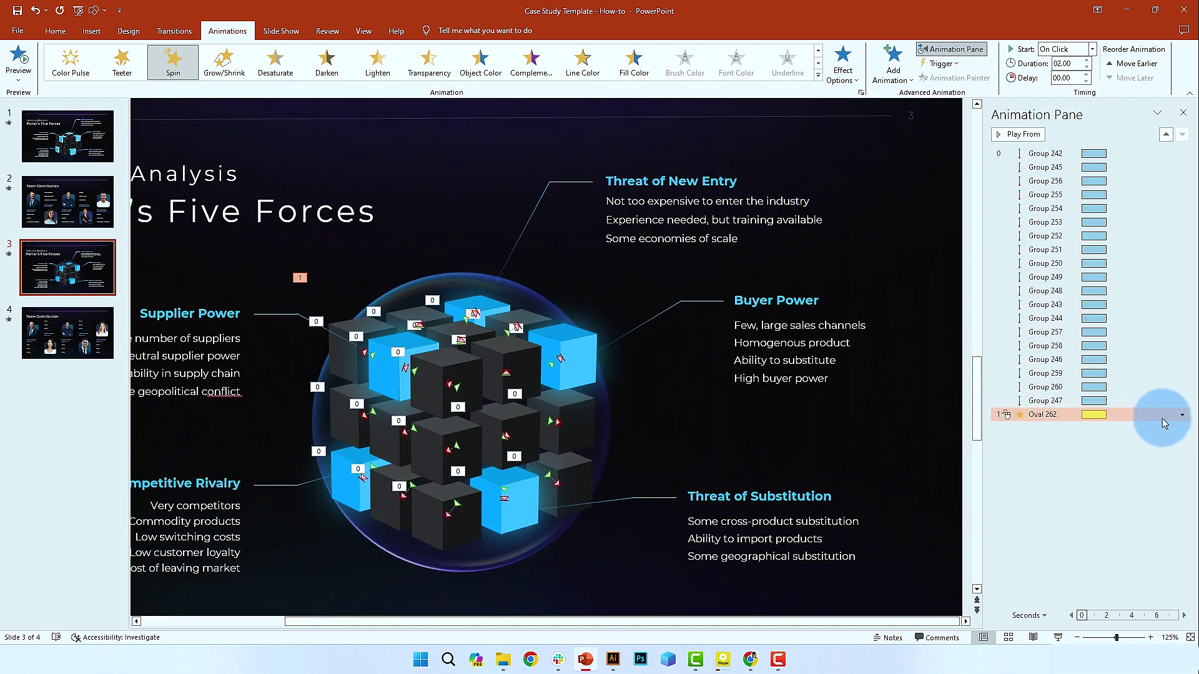
click(1182, 415)
click(1166, 444)
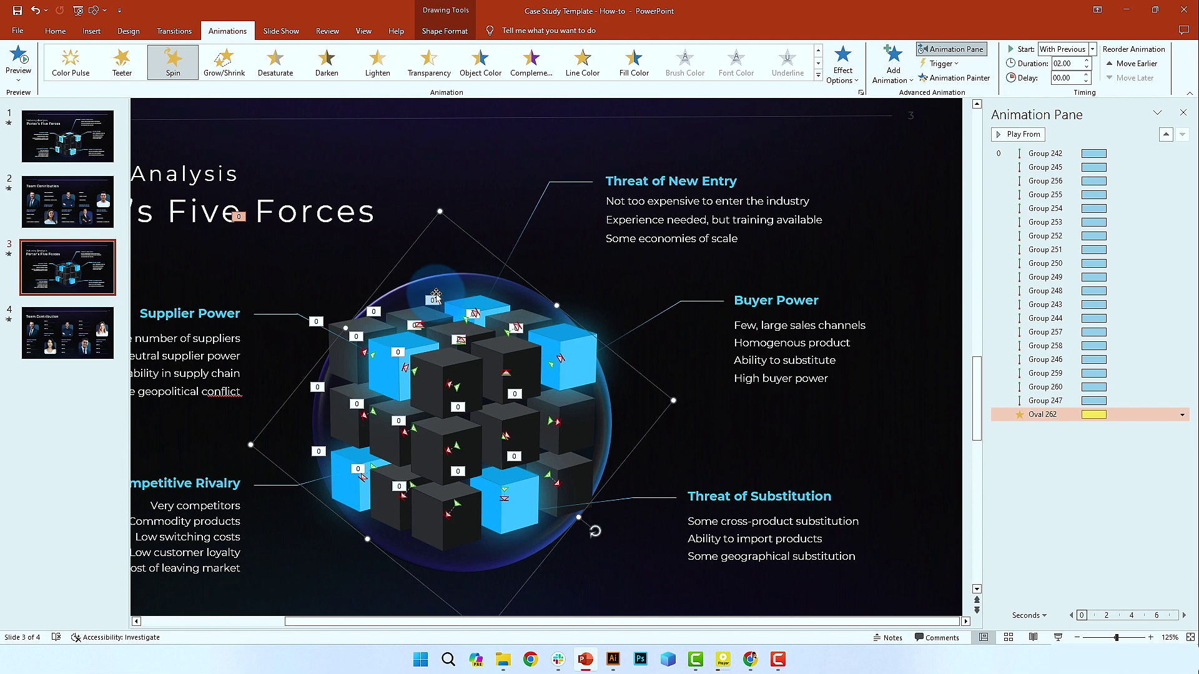
Step: Add a Basic Zoom entrance animation to the glowing circle while keeping its Spin effect
click(896, 67)
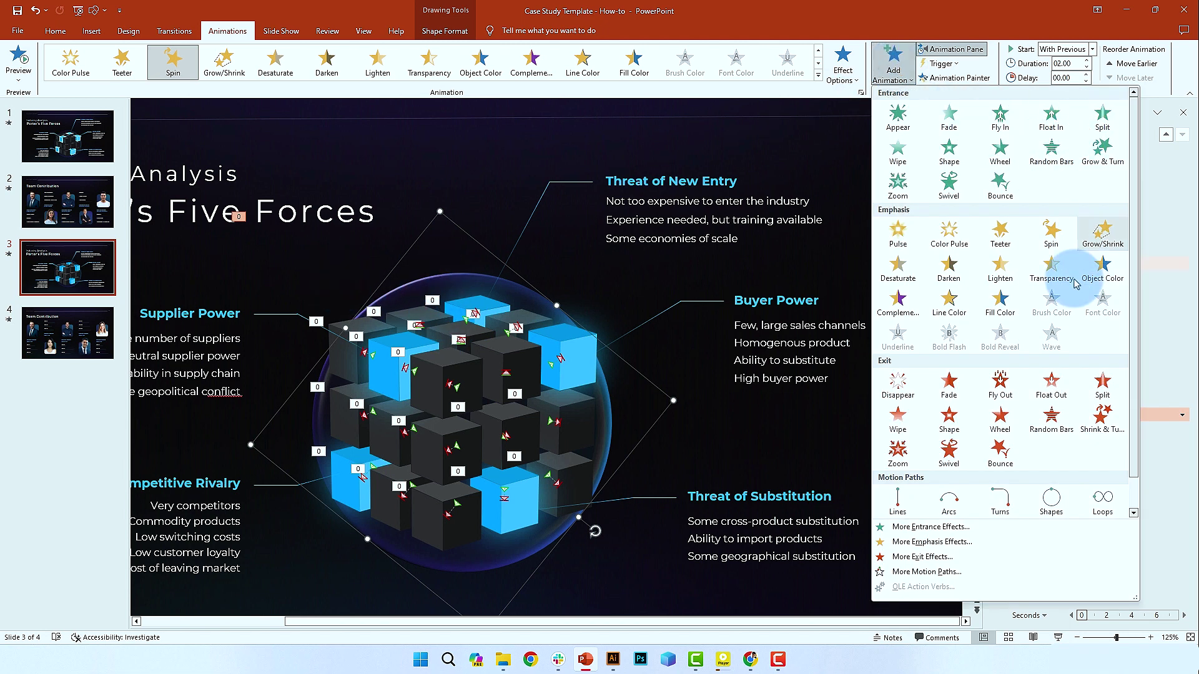
click(925, 528)
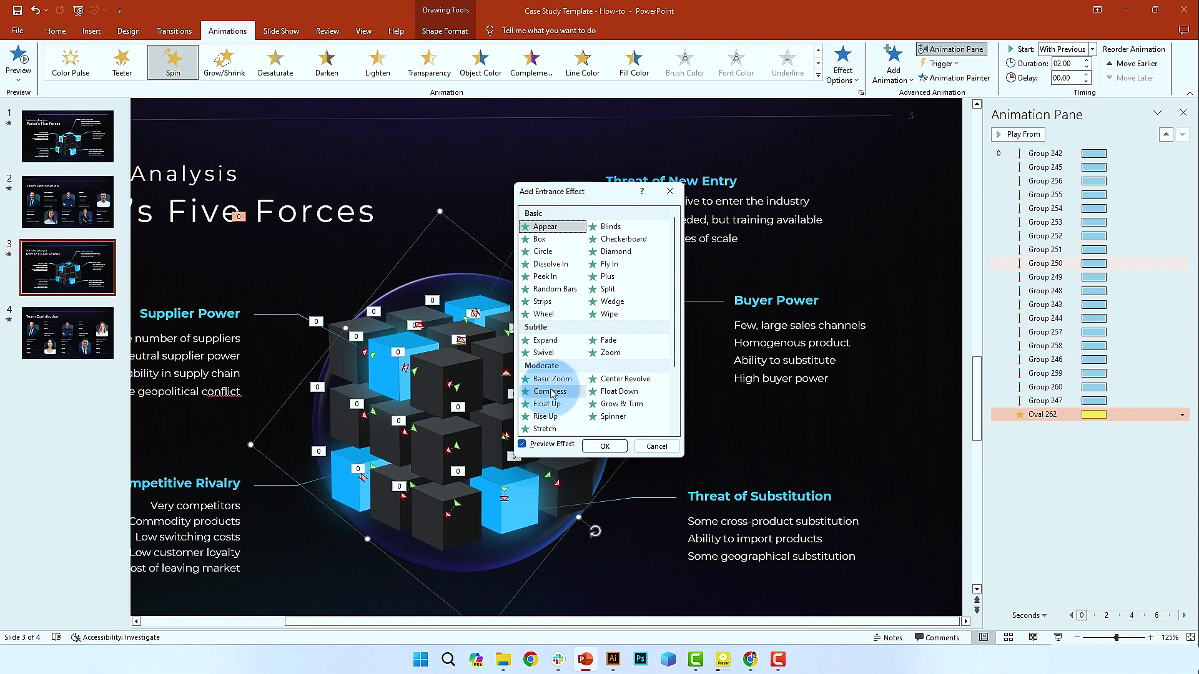
click(560, 383)
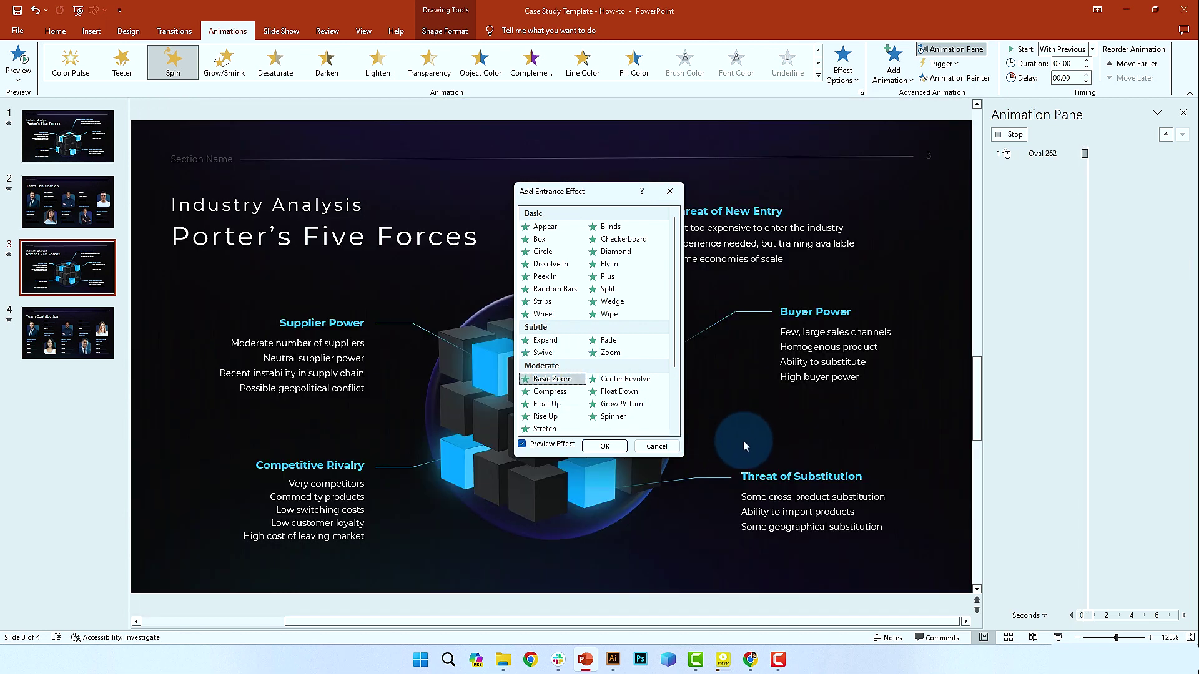
click(601, 447)
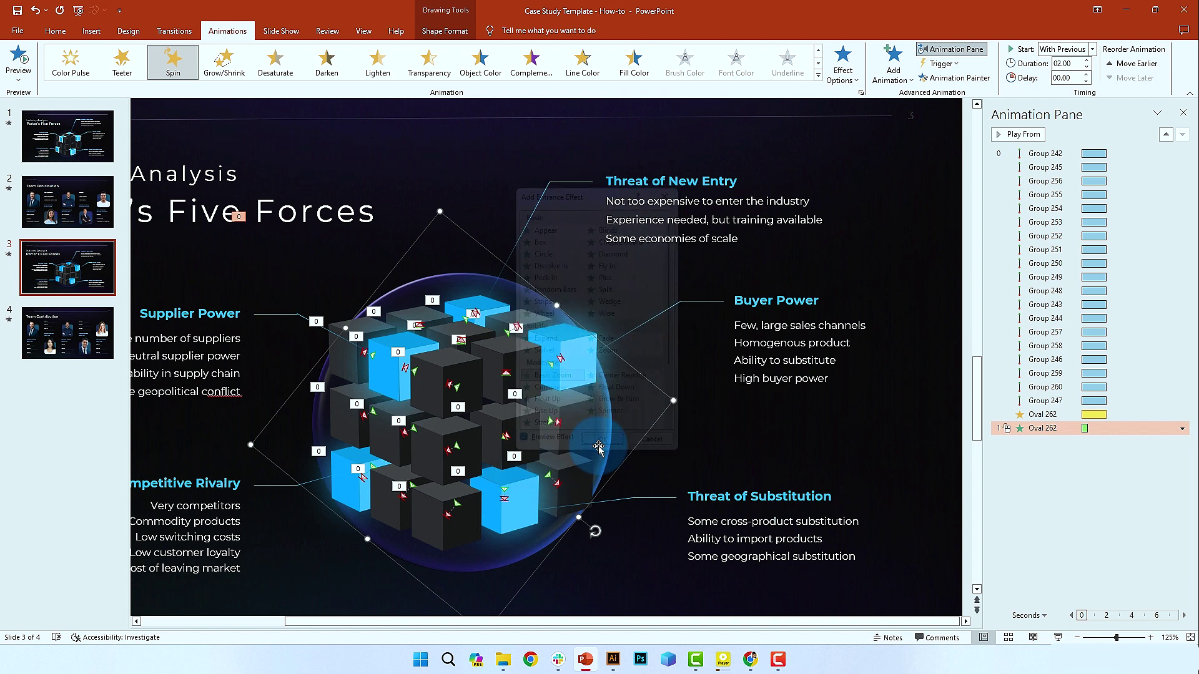
Step: Set the circle's Basic Zoom to start With Previous with a 2-second duration, and play the slide show to check it
click(1182, 429)
click(1122, 458)
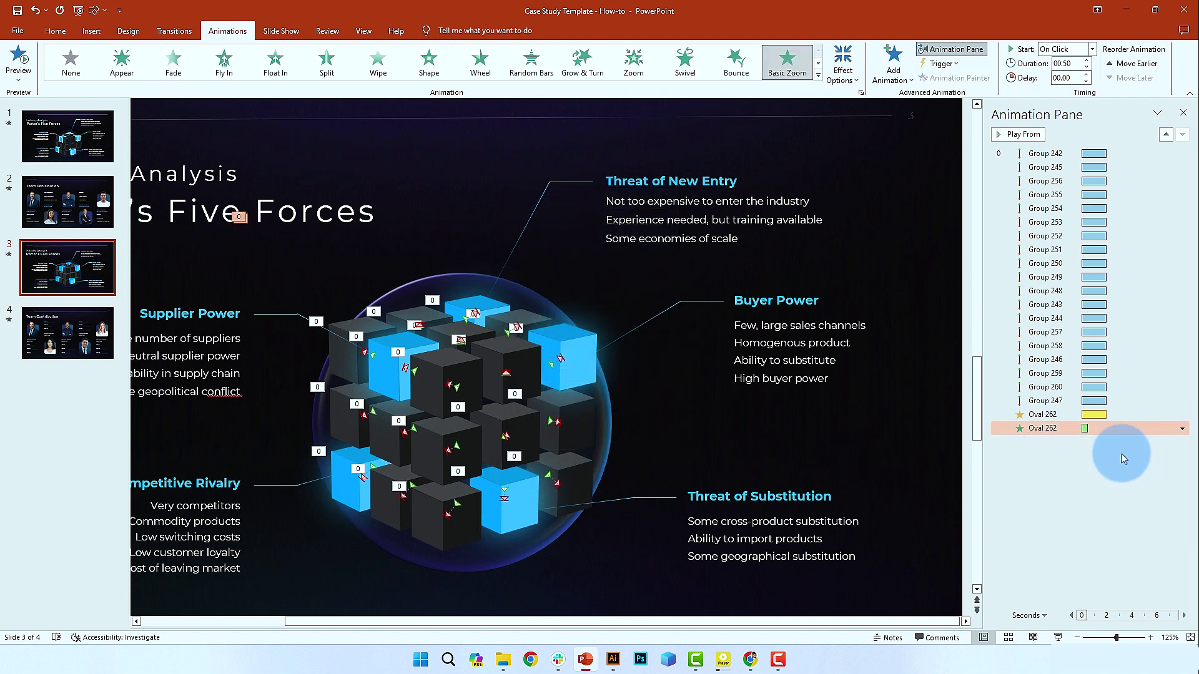
click(1066, 63)
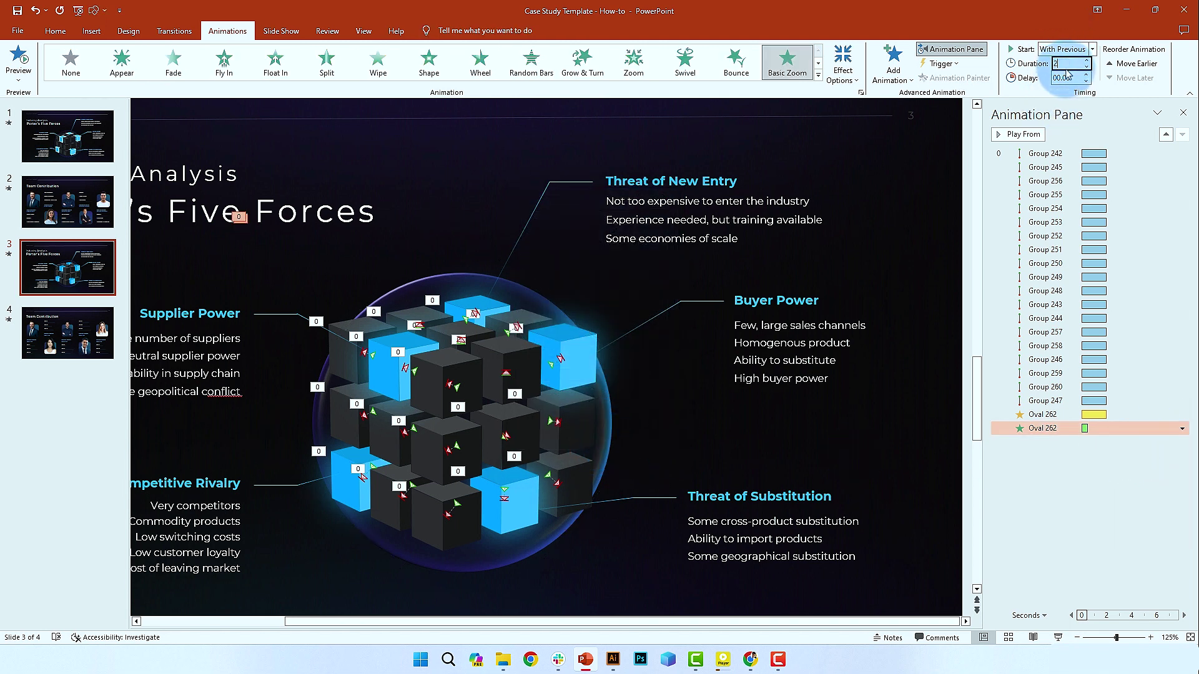
key(Return)
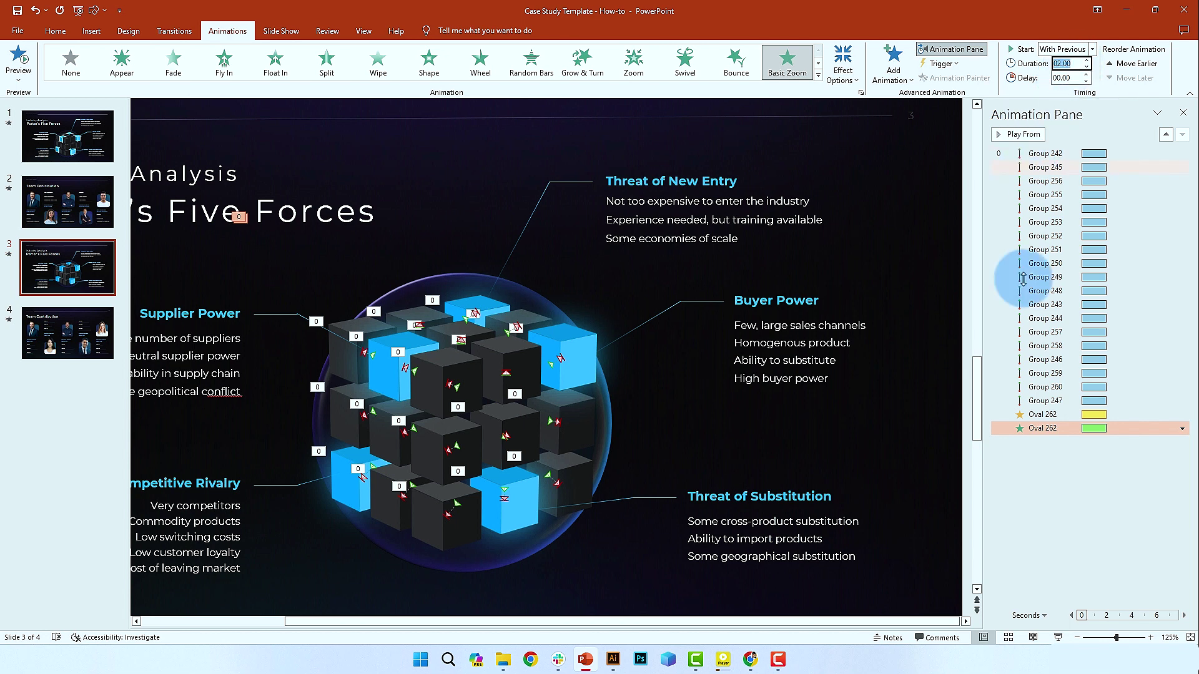
click(1066, 428)
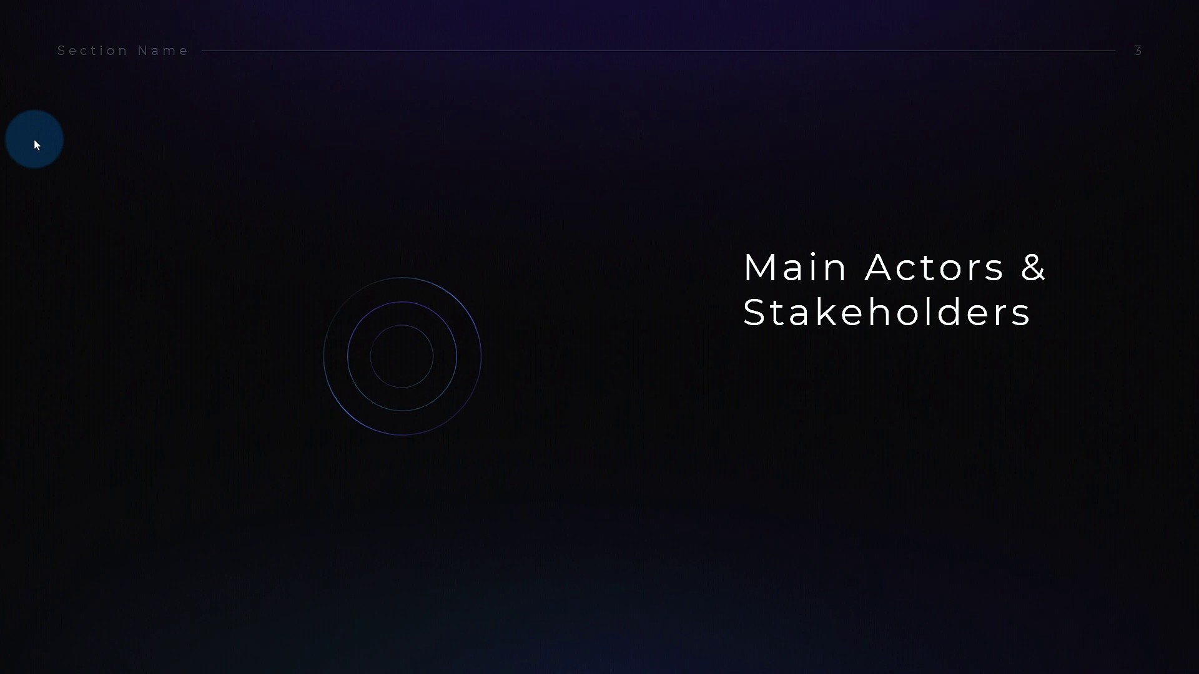
click(33, 140)
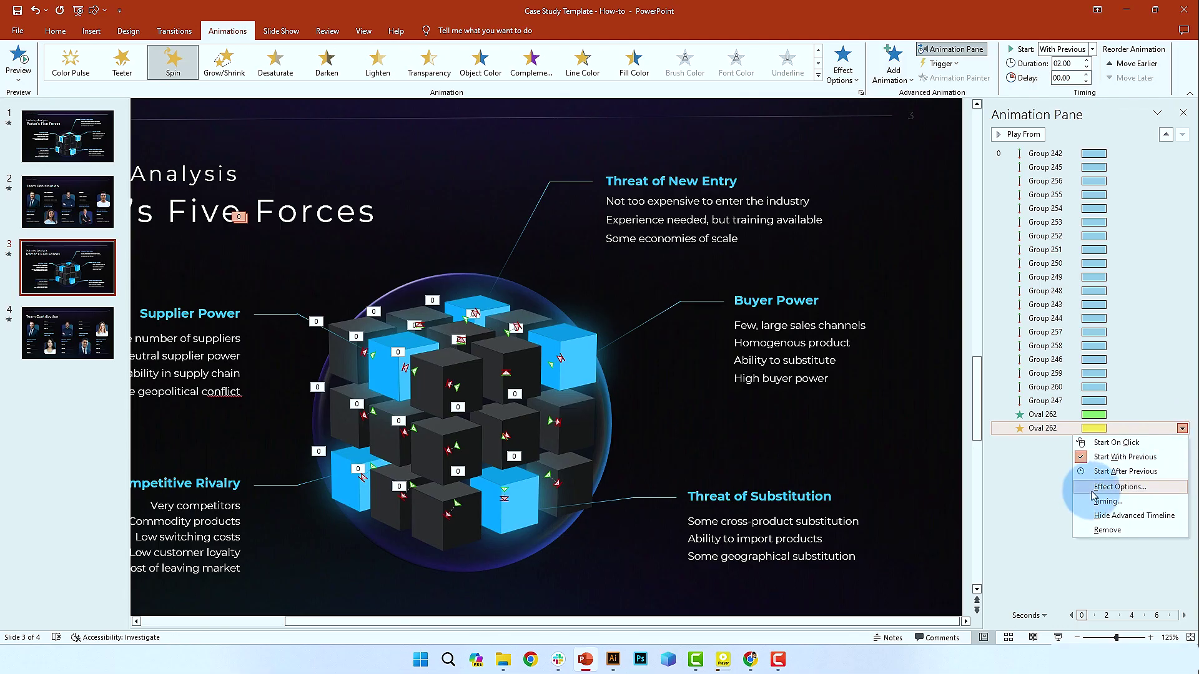
Step: Set the circle's Spin effect to repeat Until Next Click with a 20-second duration
click(1142, 493)
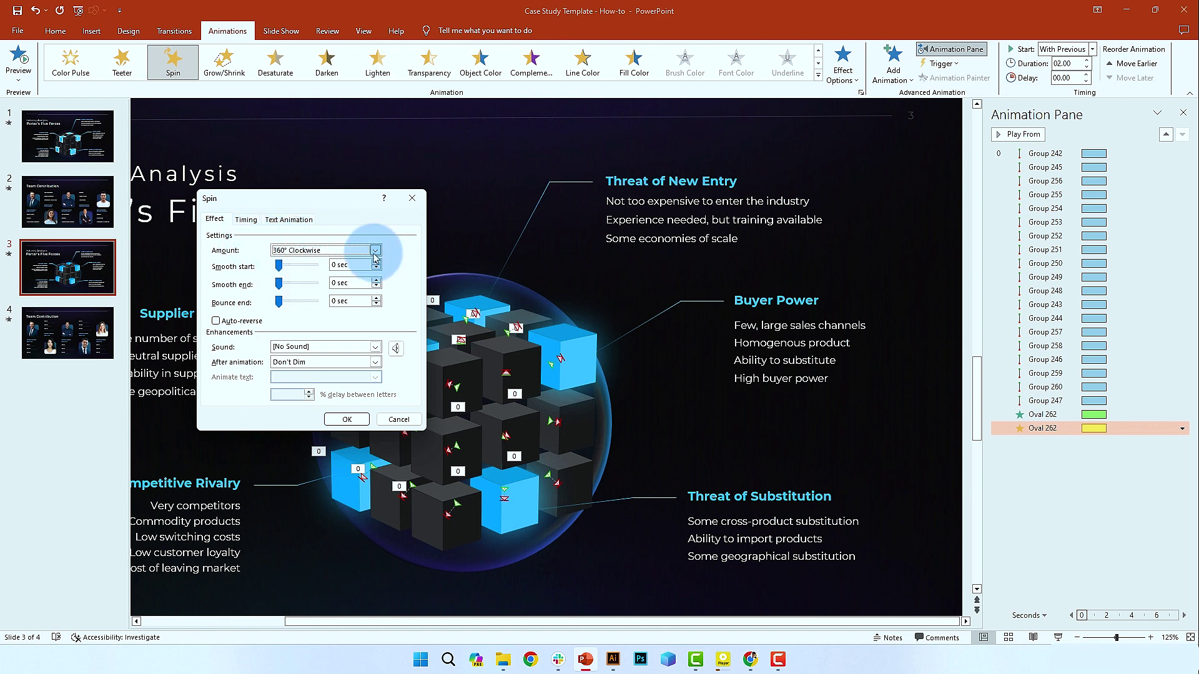
click(245, 220)
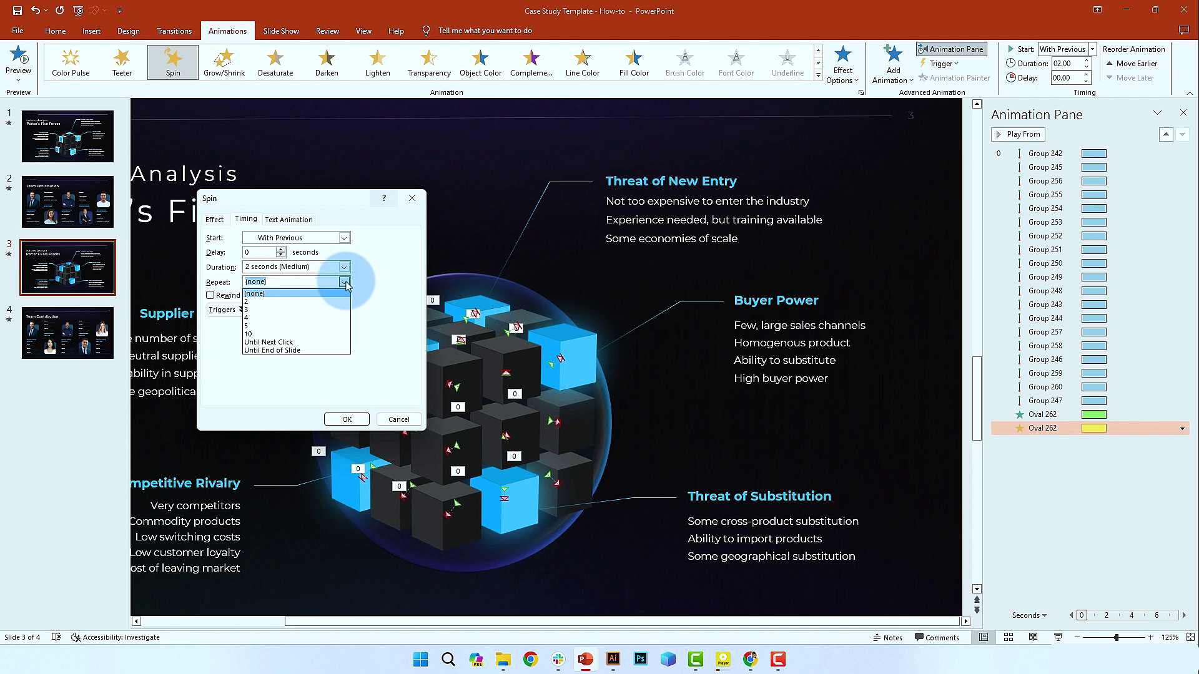
click(297, 345)
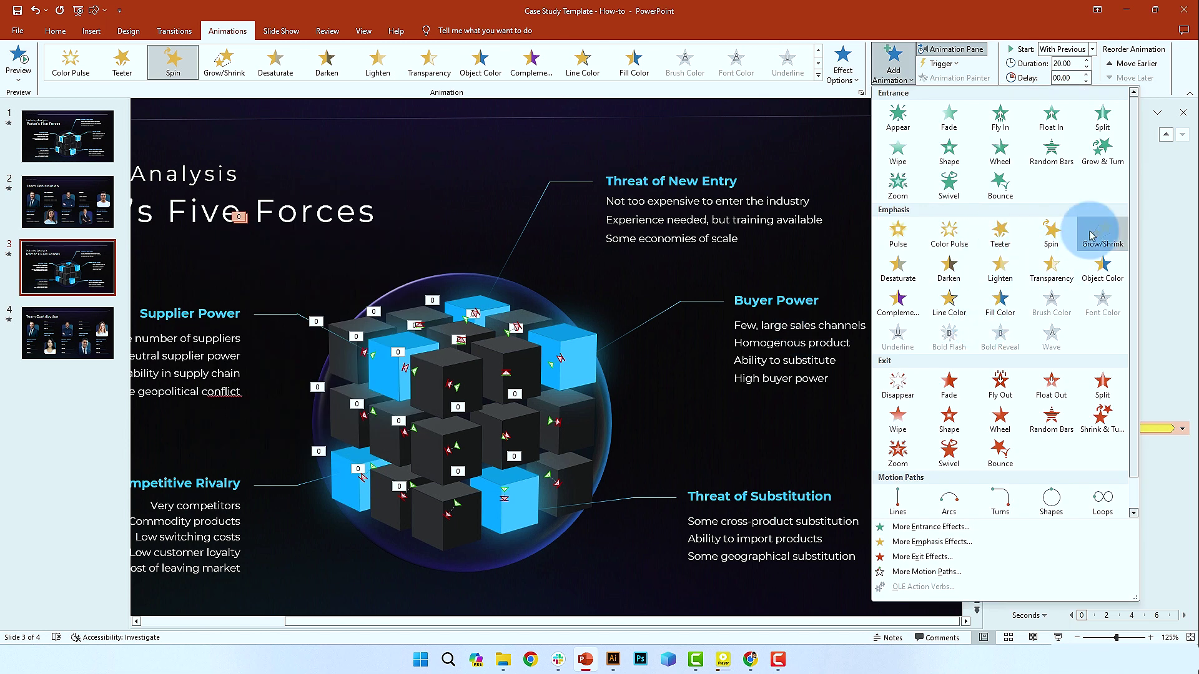
Step: Add a Grow/Shrink emphasis to the glowing circle, starting With Previous with a 5-second duration and a 3-second delay
click(1103, 232)
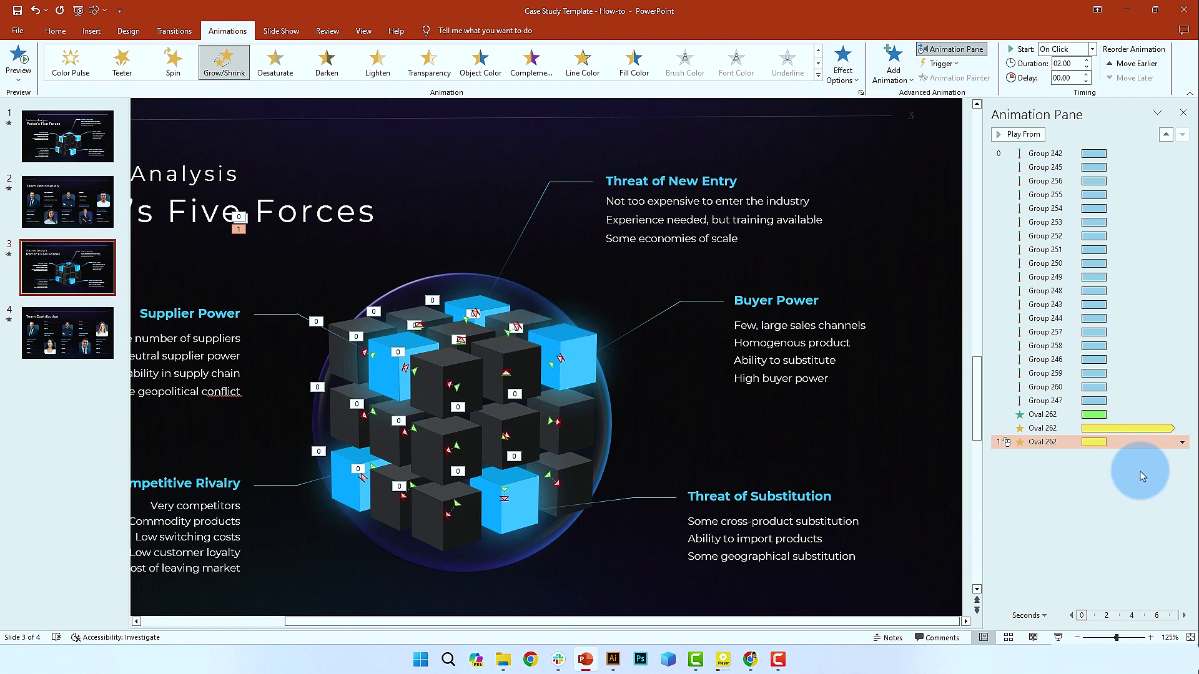
click(1182, 443)
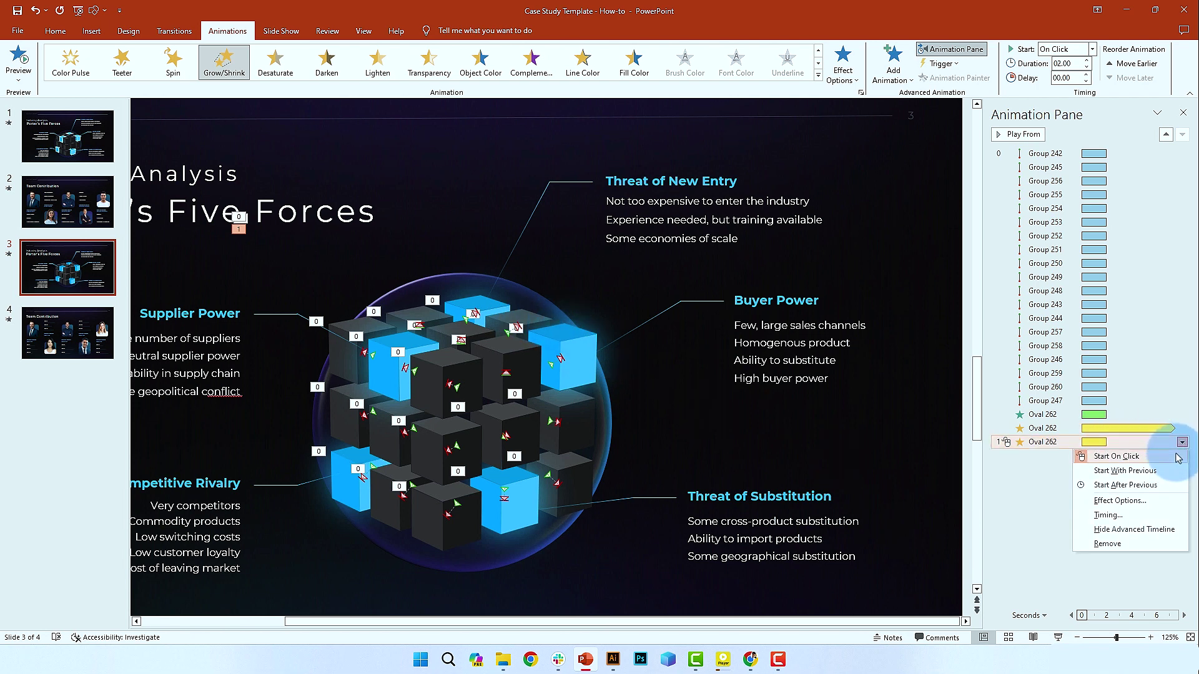
click(1127, 471)
click(1068, 65)
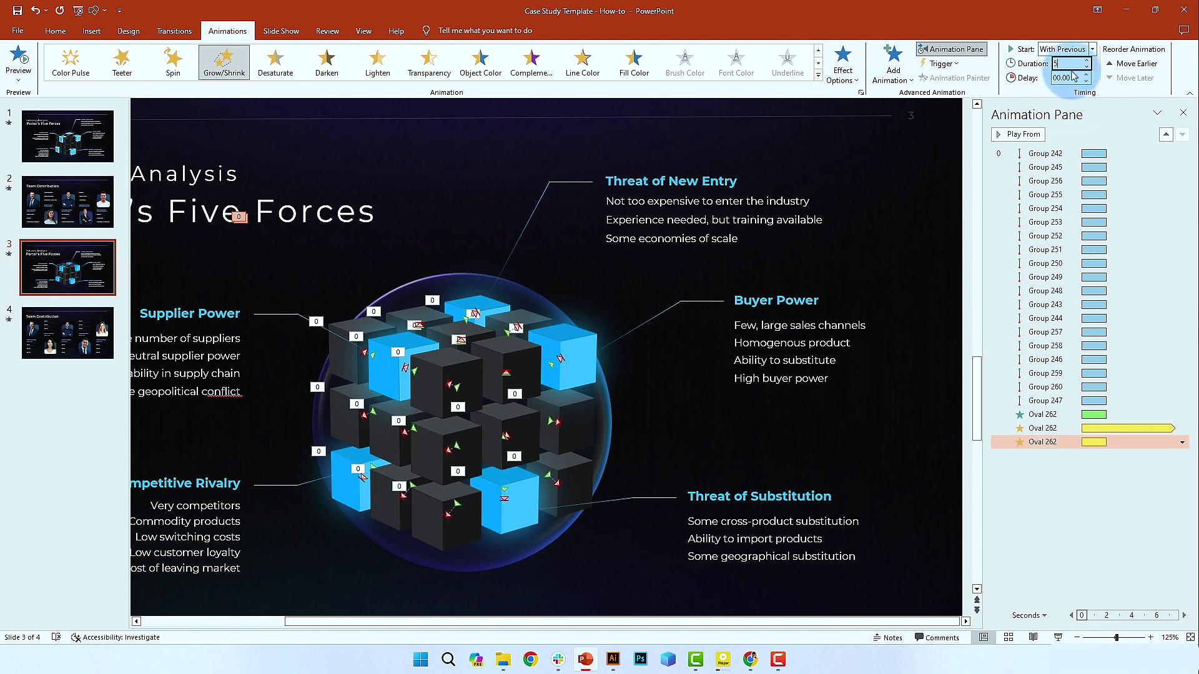
text(3)
Step: Set the circle's Grow/Shrink effect to a custom size of 115% with auto-reverse enabled
click(1182, 442)
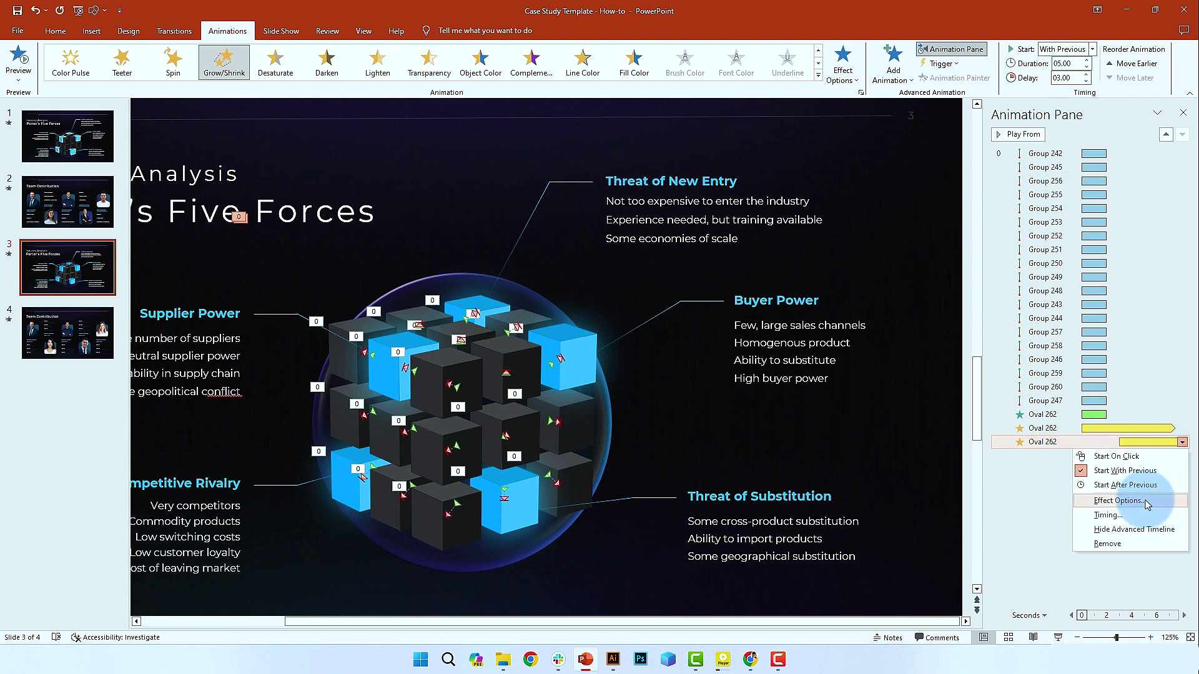
click(1126, 499)
click(316, 250)
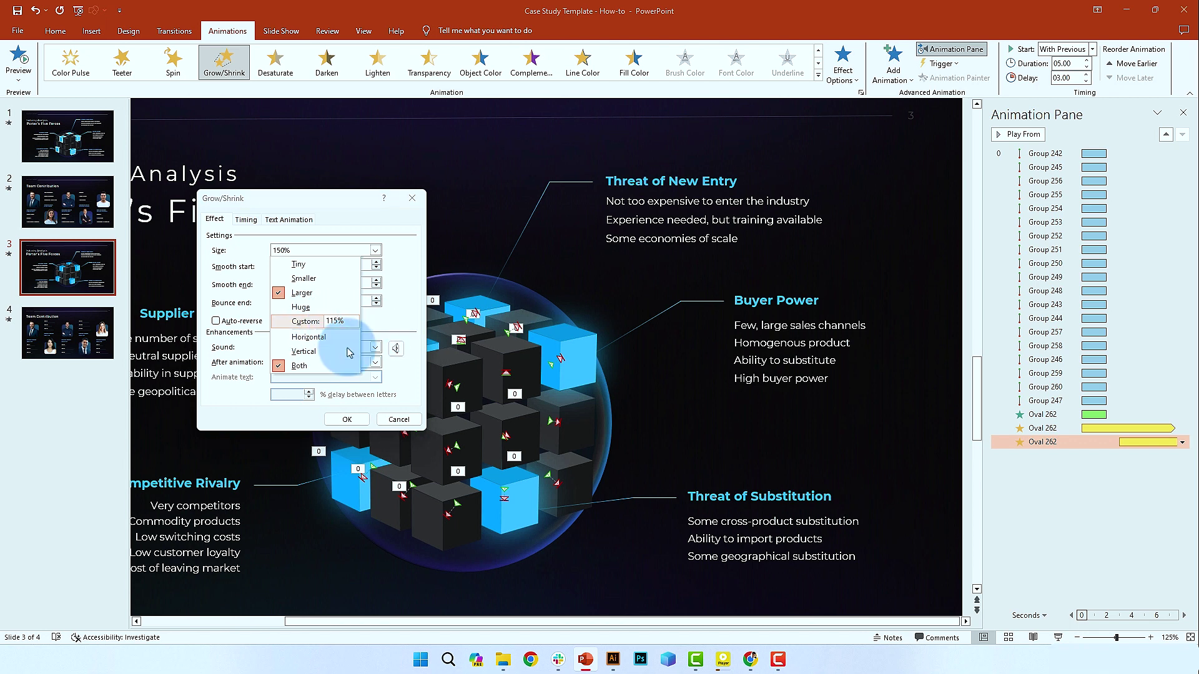
key(Return)
click(216, 321)
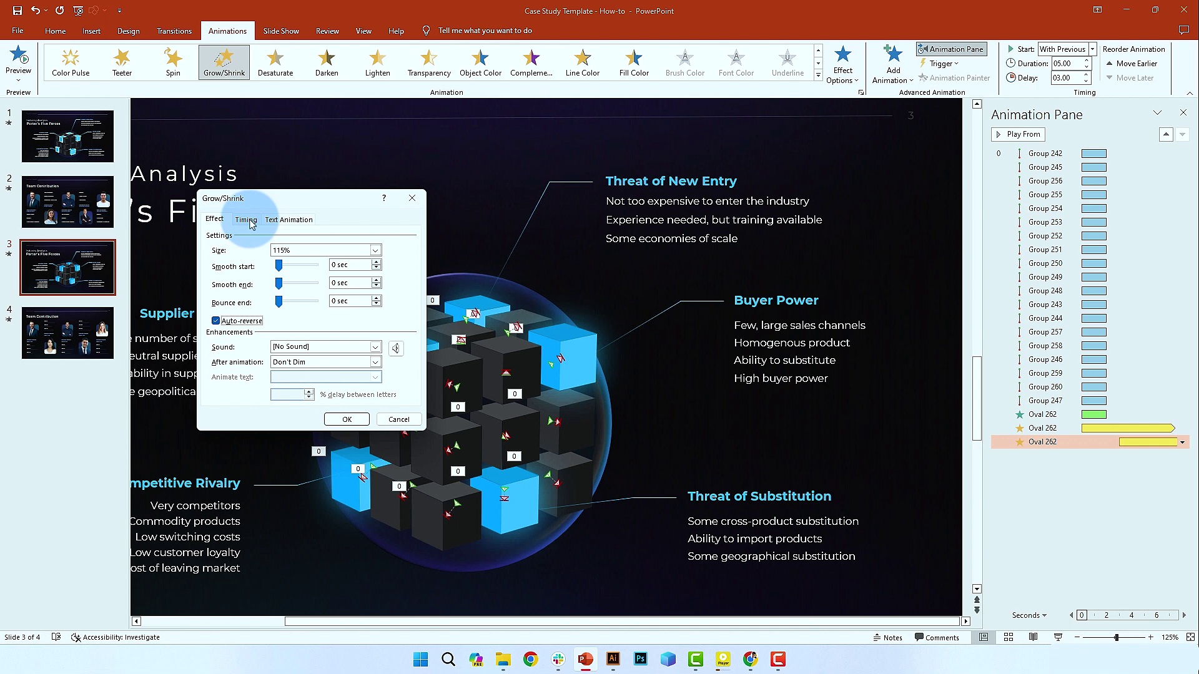
Step: Make the circle's Grow/Shrink effect repeat Until Next Click
click(247, 220)
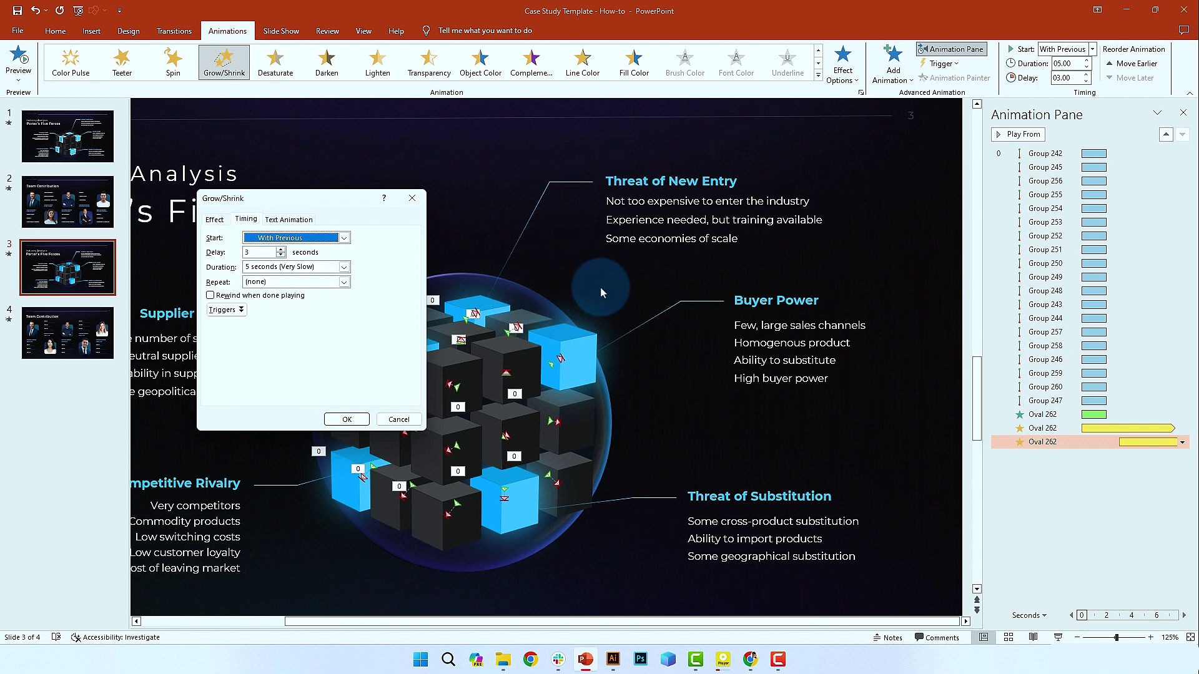
click(344, 283)
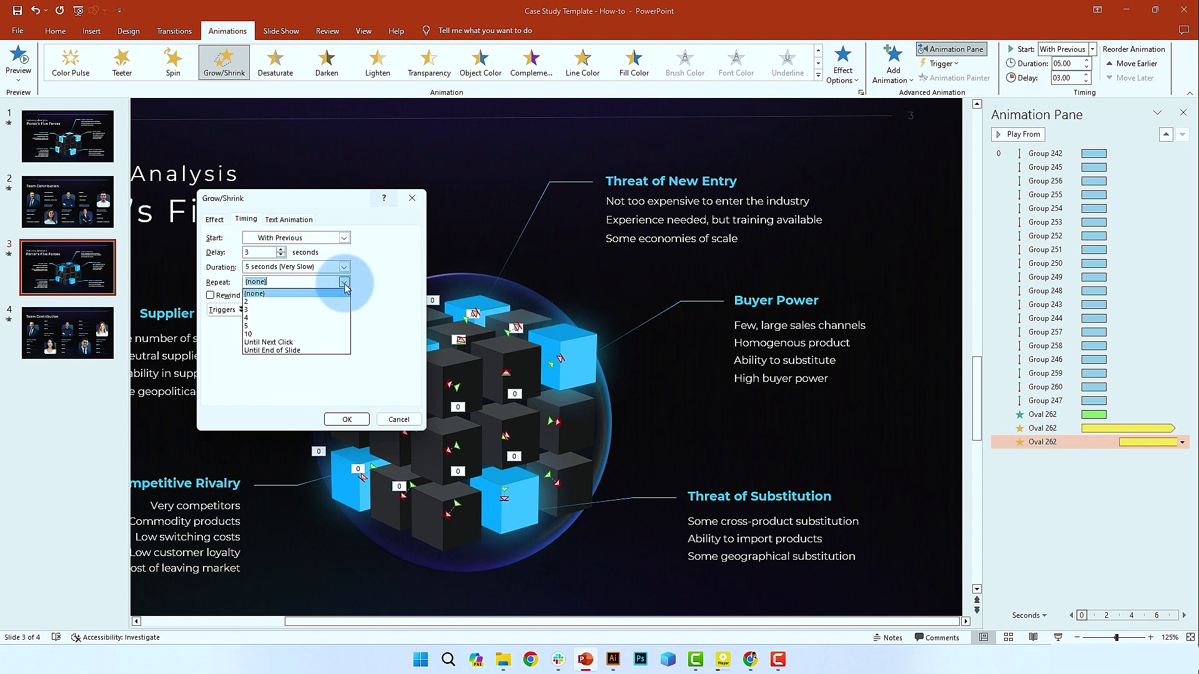
click(282, 343)
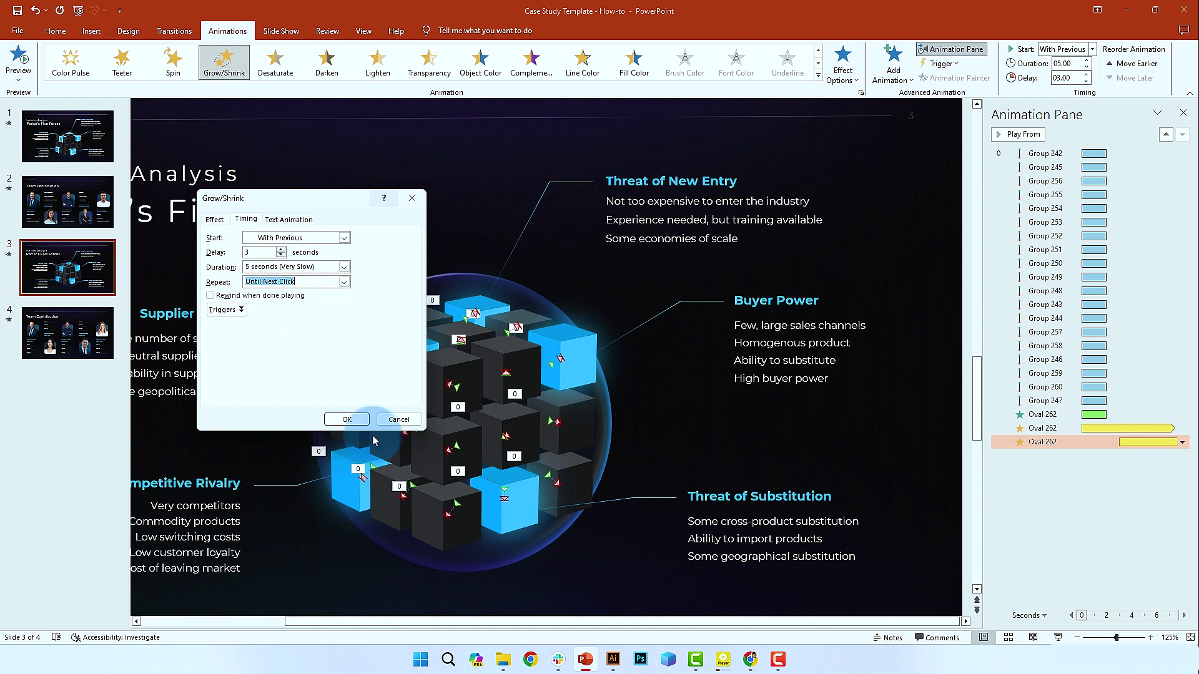
click(347, 419)
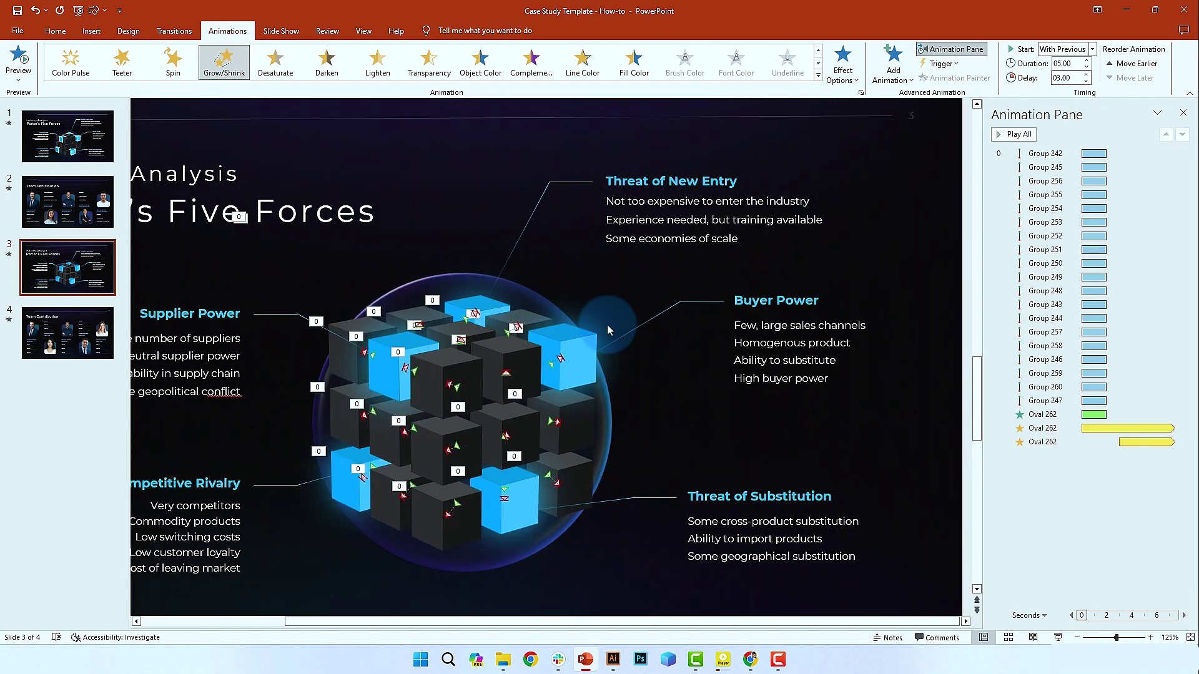
Step: Group the line segments of the connectors that link the force labels to the cubes
click(573, 185)
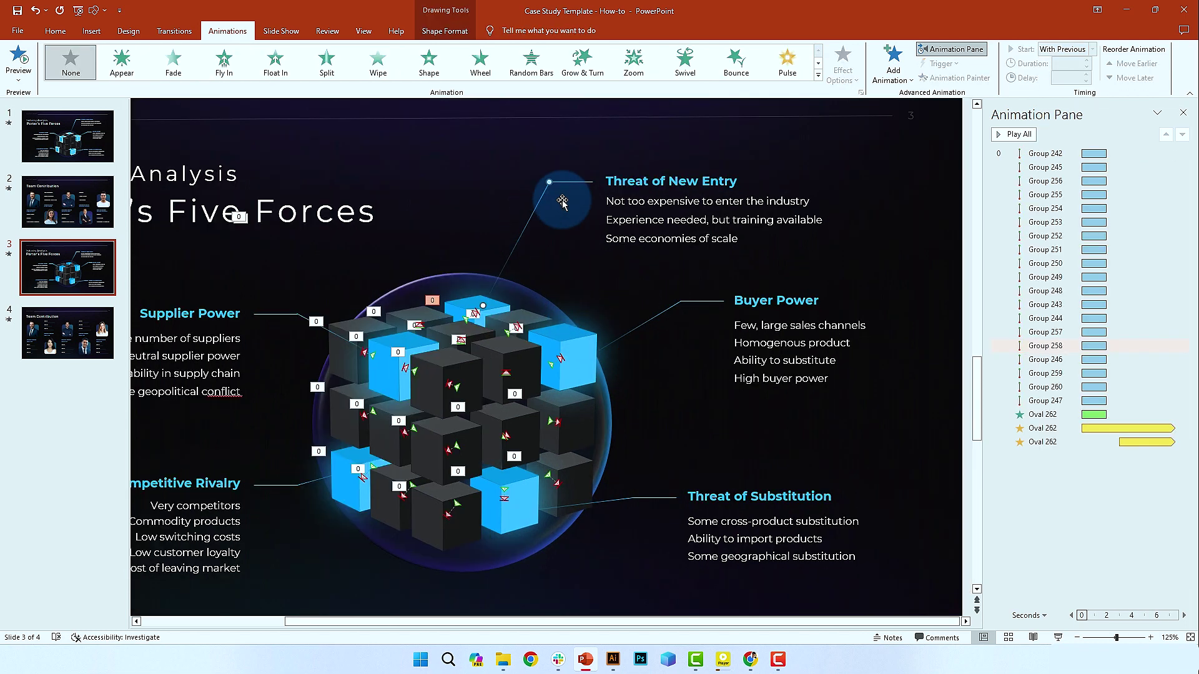
click(643, 322)
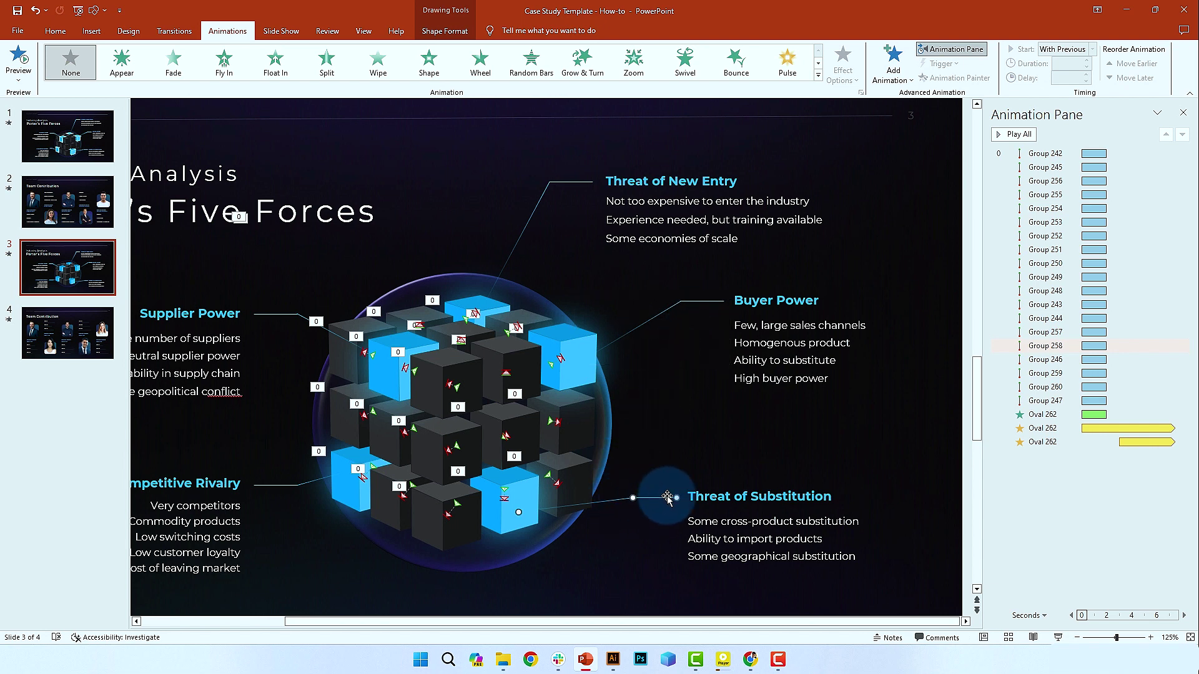
click(322, 484)
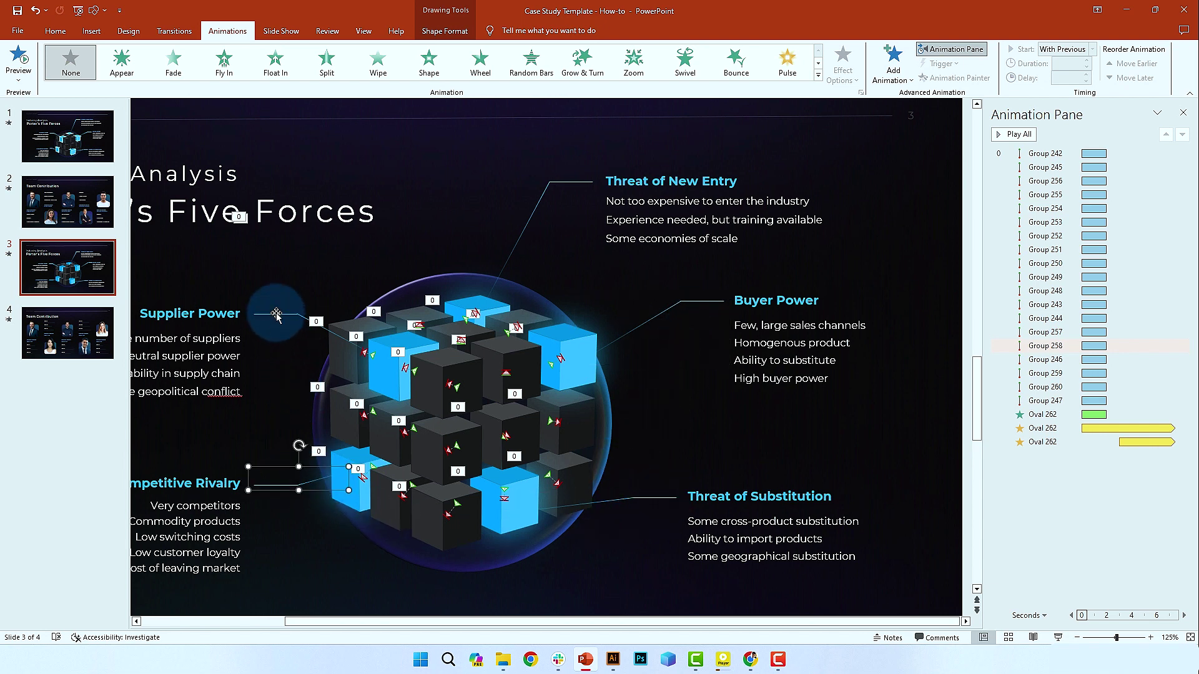
shift+click(321, 329)
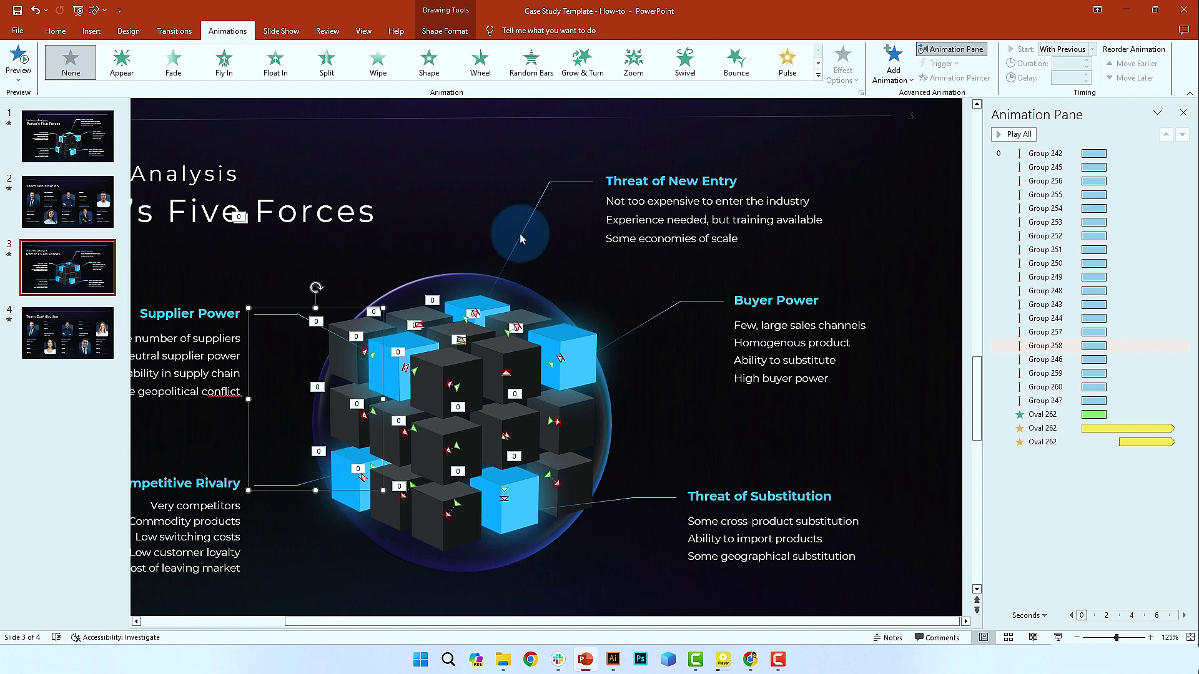
shift+click(293, 485)
key(ctrl+g)
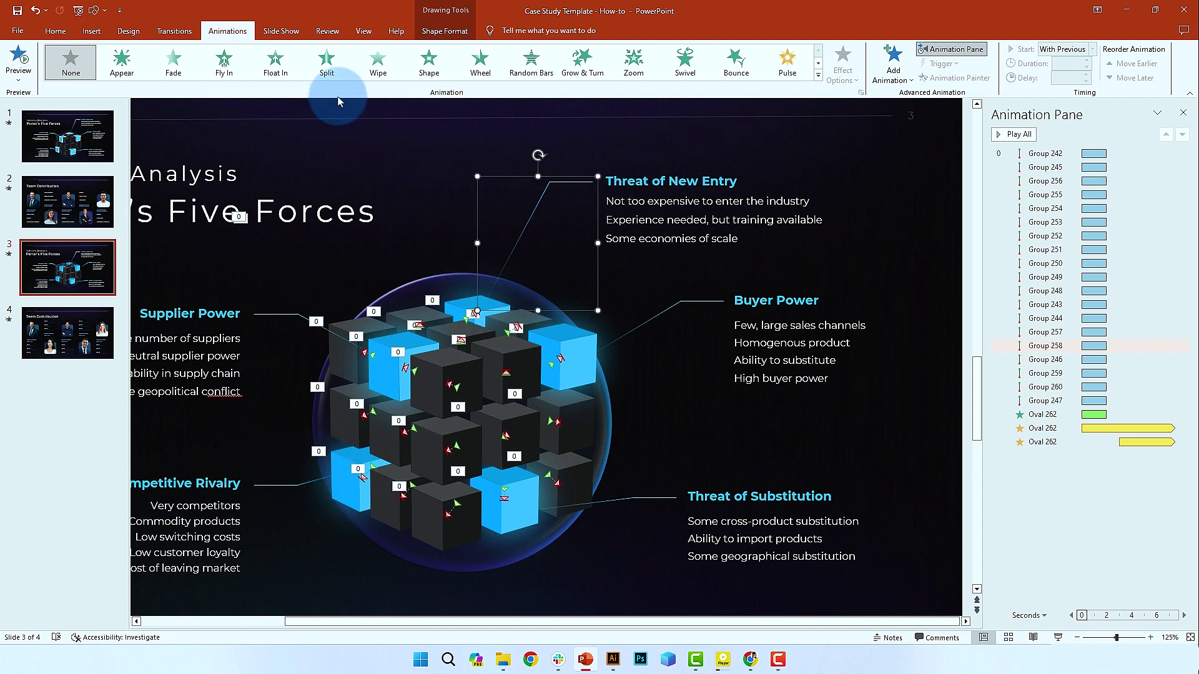
Step: Apply a Wipe entrance From Left to the Threat of New Entry connector, starting With Previous with a 3-second delay
click(378, 63)
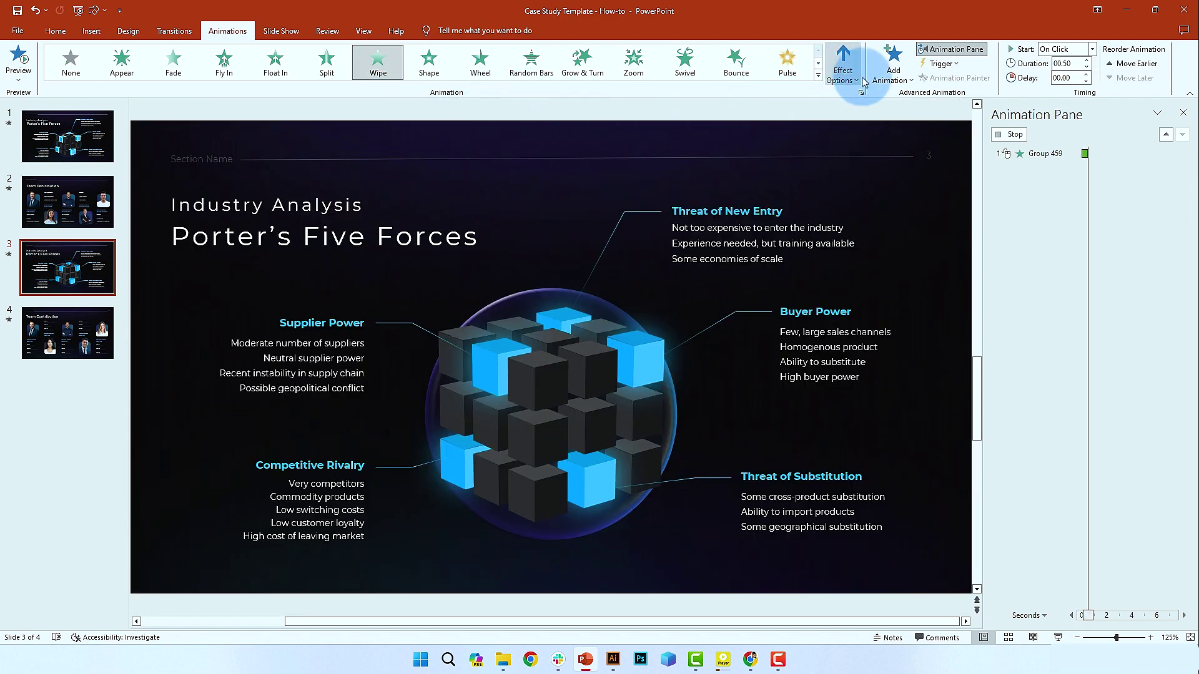
click(842, 74)
click(856, 142)
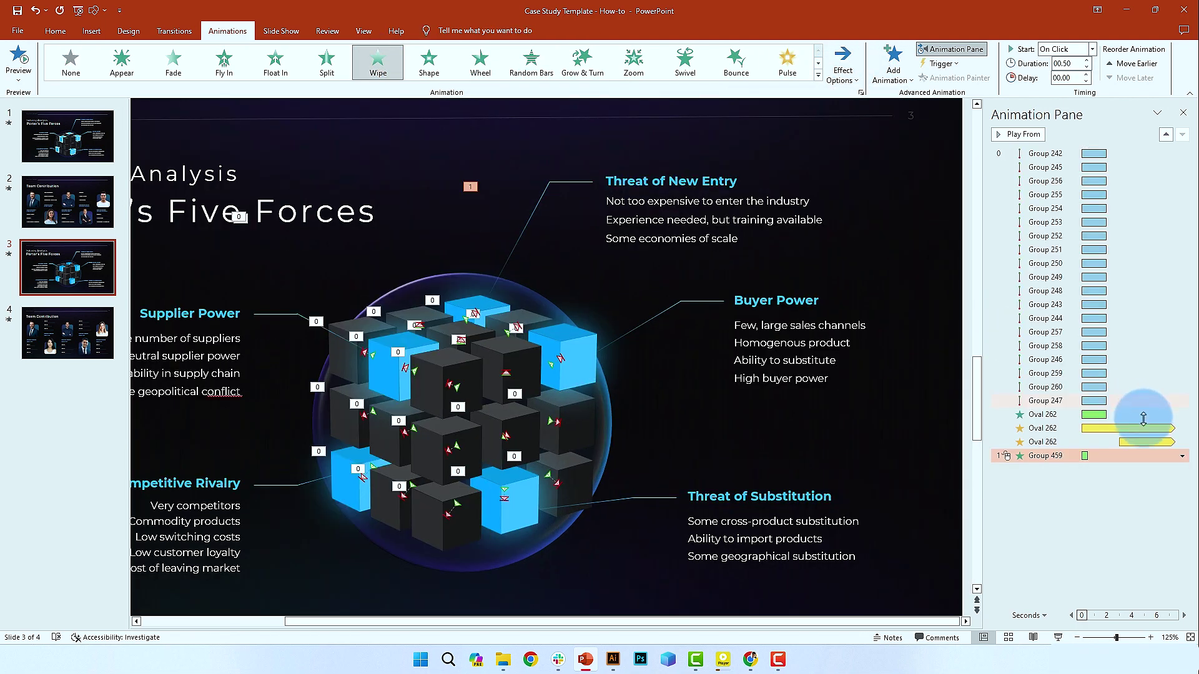
click(1182, 456)
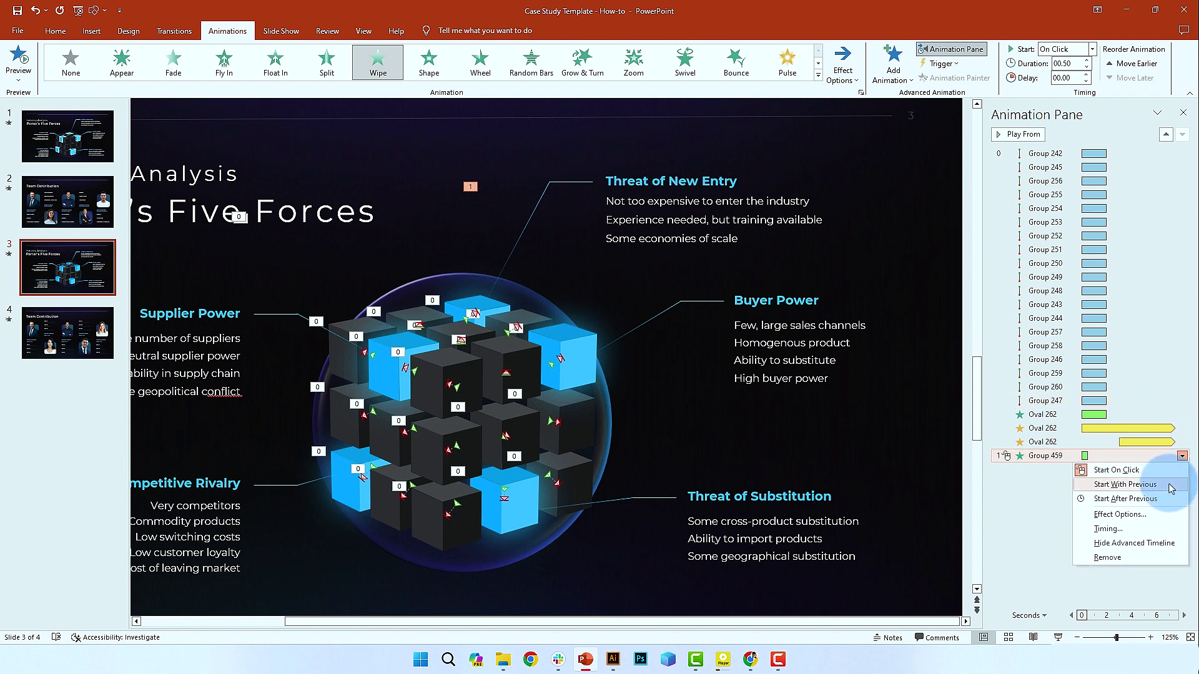
click(1171, 485)
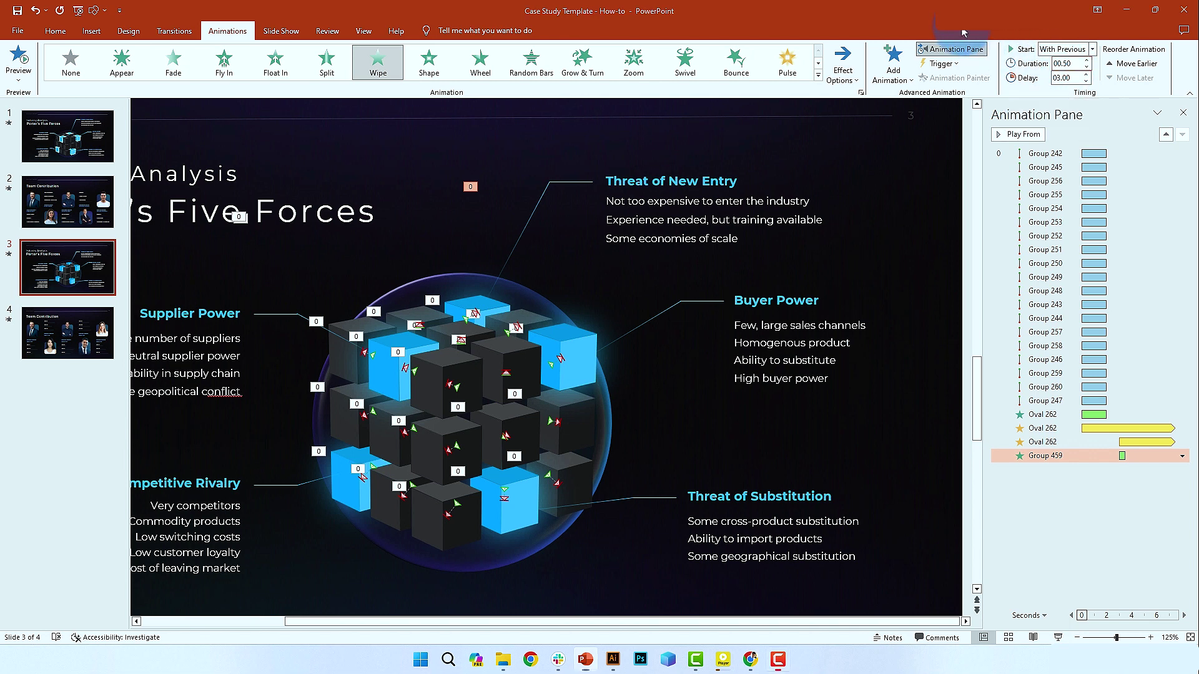
Step: Set the Threat of New Entry connector's Wipe to a 1.25-second duration and a 1.75-second delay
click(808, 185)
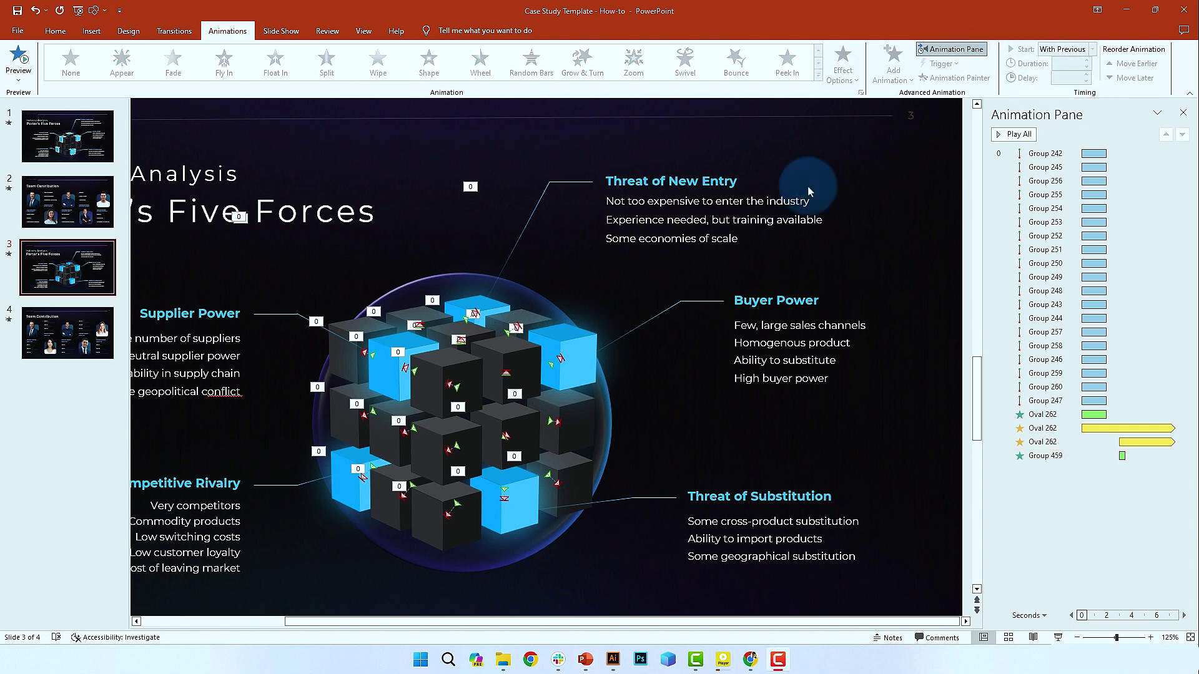
click(560, 186)
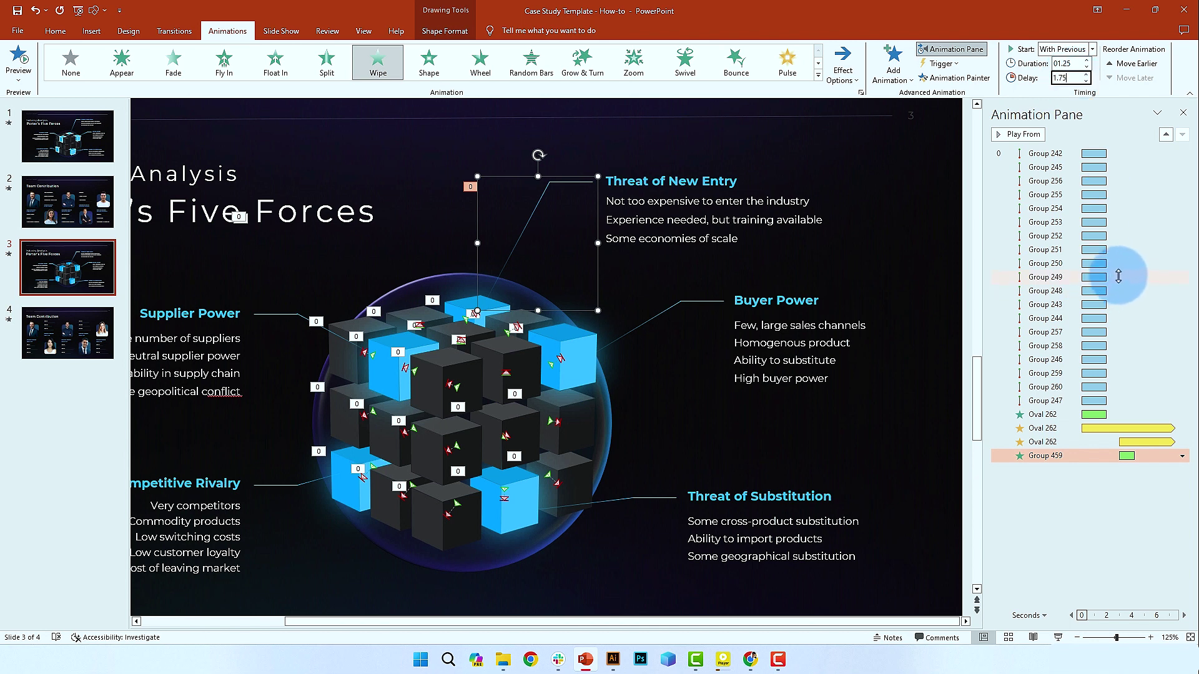
drag(1119, 276, 1075, 280)
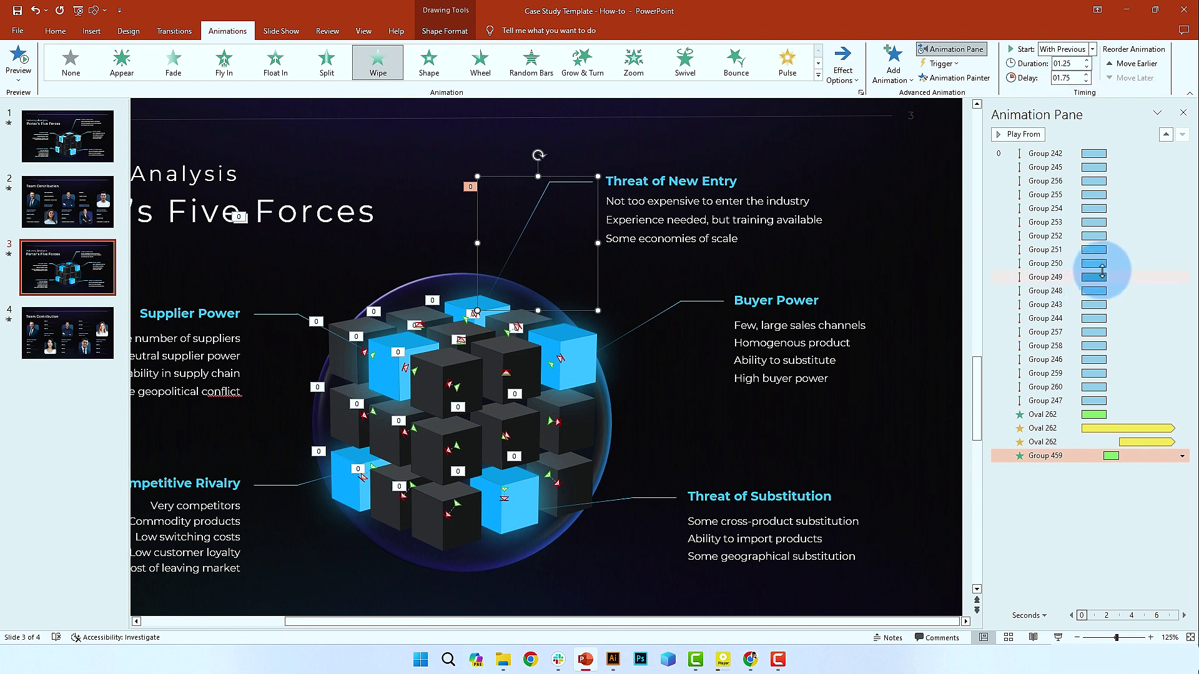
Step: Copy the Wipe animation from the Threat of New Entry connector to the Buyer Power connector
click(929, 78)
click(681, 302)
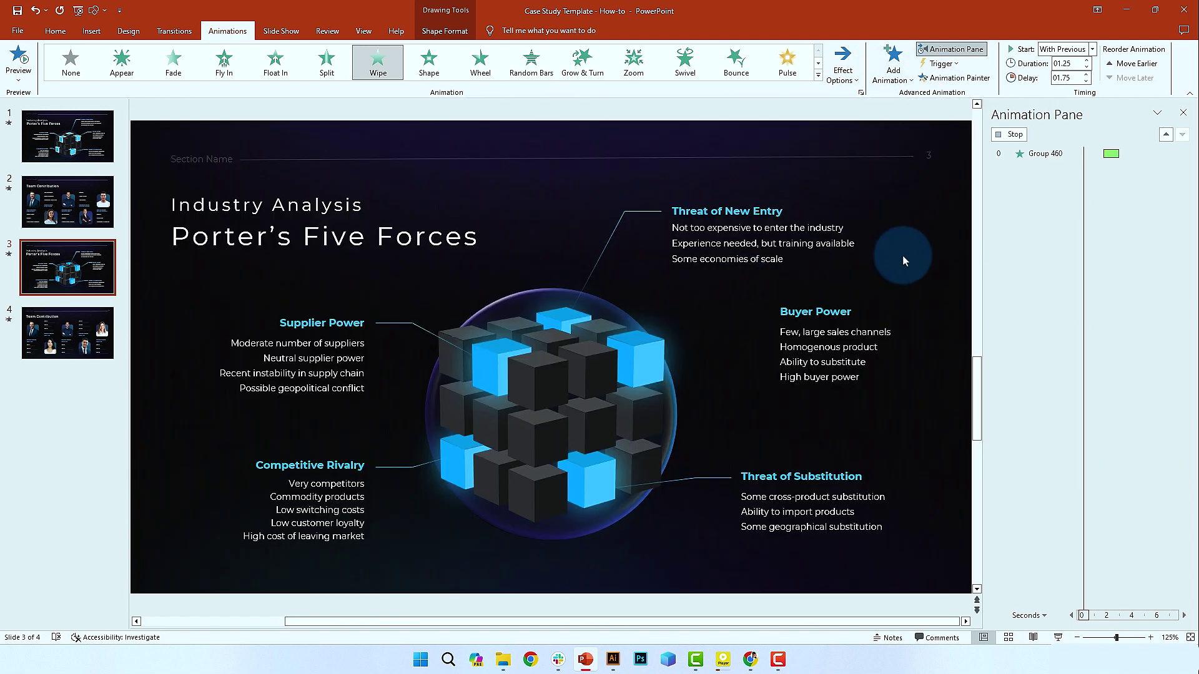
Step: Copy the Buyer Power connector's Wipe animation to the Threat of Substitution, Competitive Rivalry and Supplier Power connectors
click(946, 80)
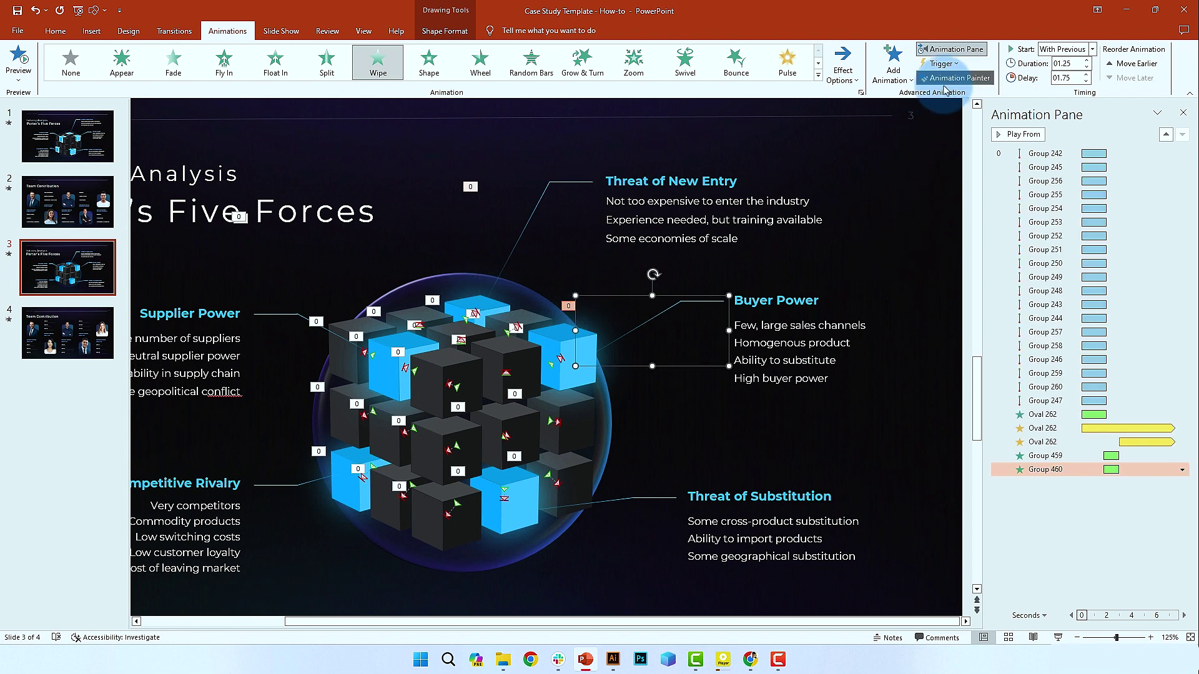
click(634, 503)
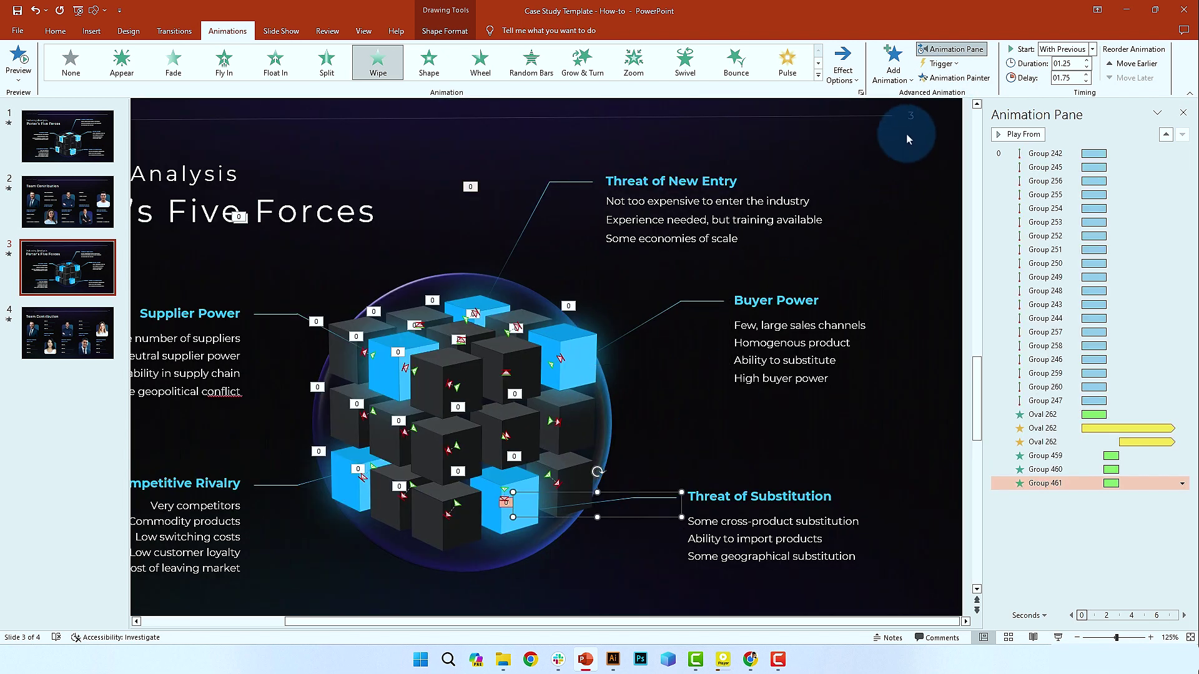
click(937, 81)
click(343, 494)
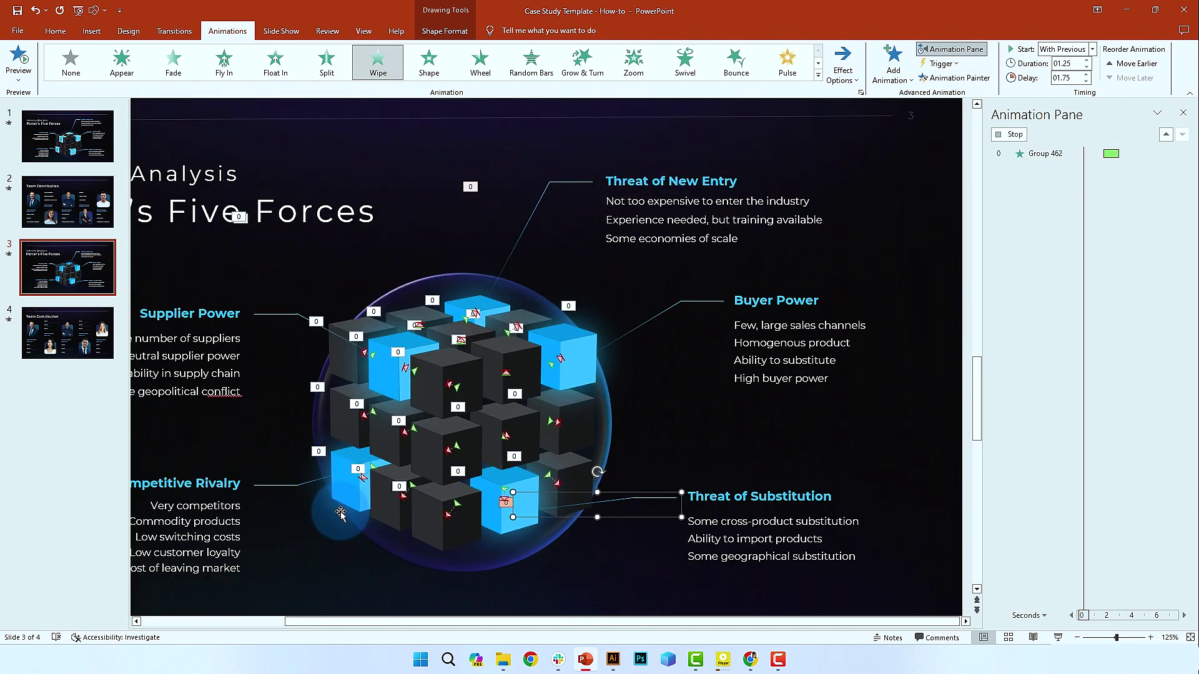
click(953, 78)
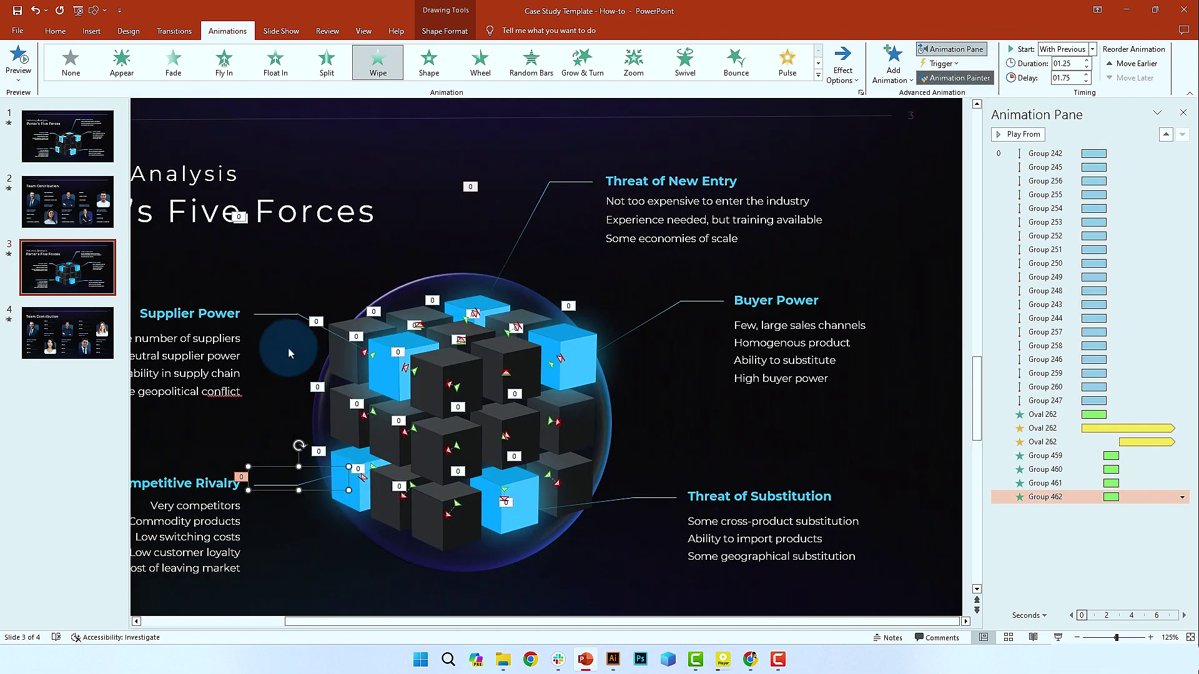
click(286, 321)
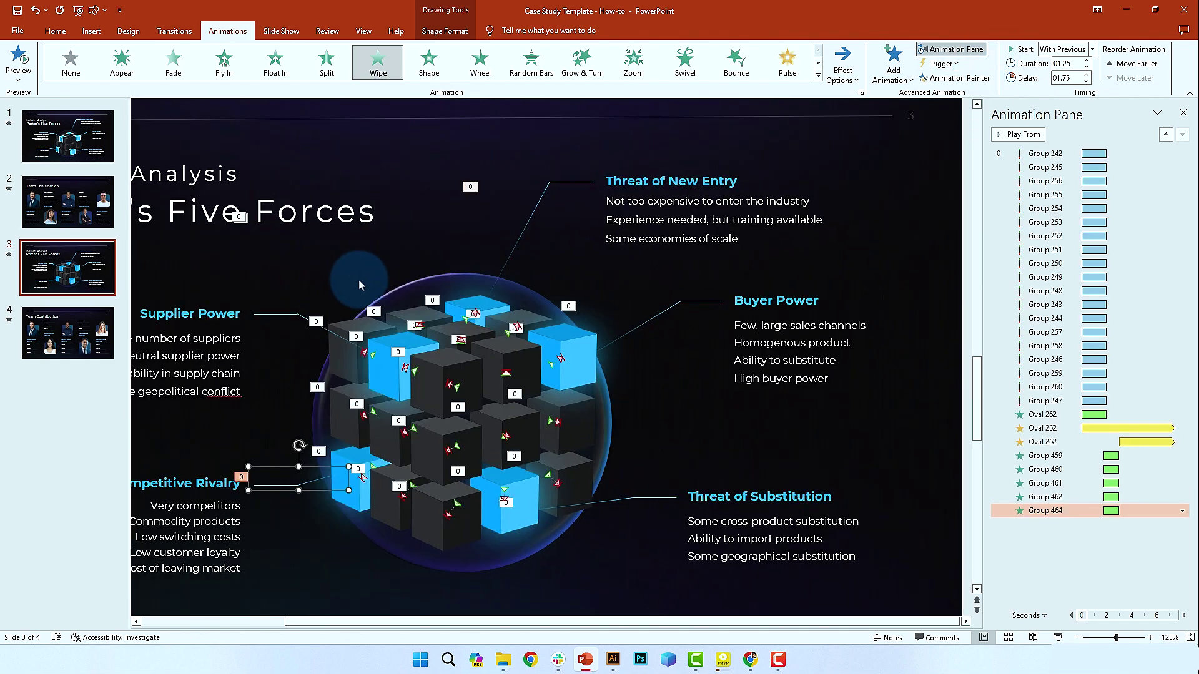
Step: Add a Peek In entrance From Left to the Threat of New Entry text box
click(669, 215)
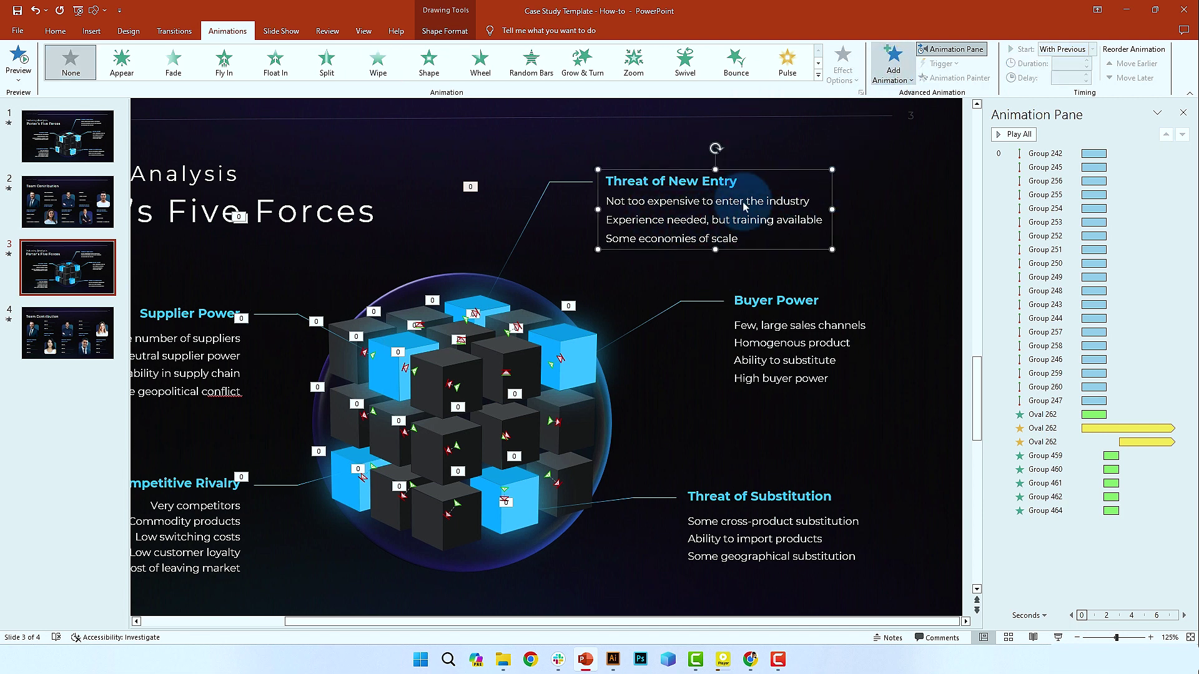
click(918, 526)
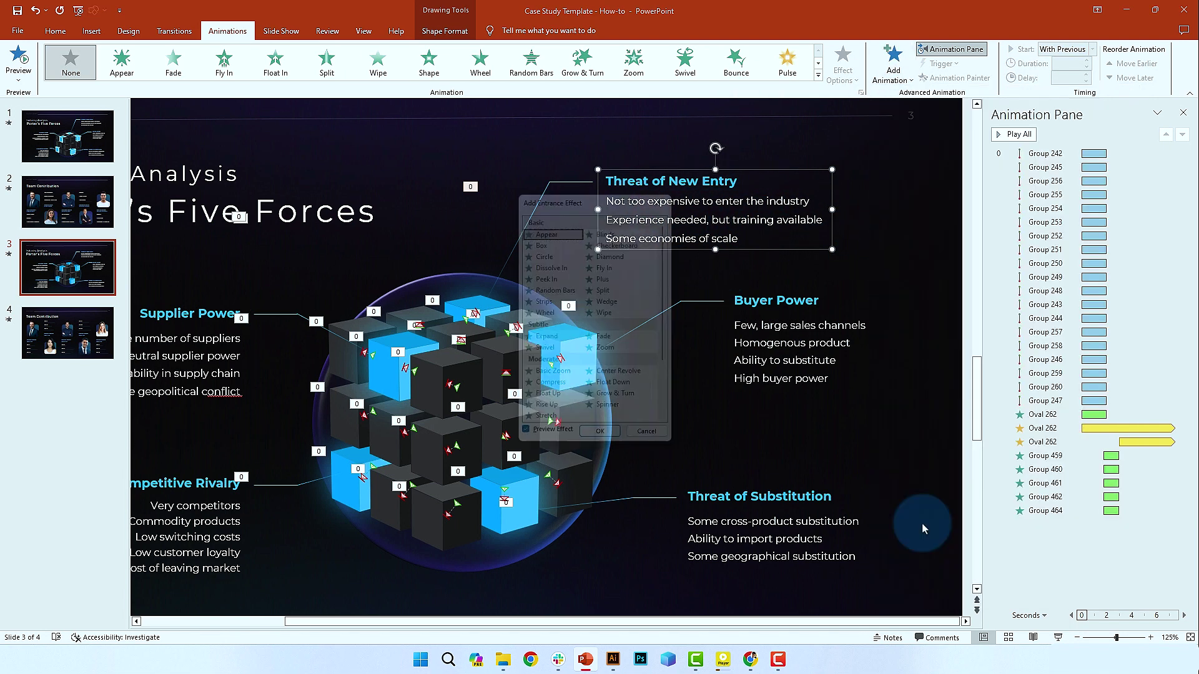
click(545, 276)
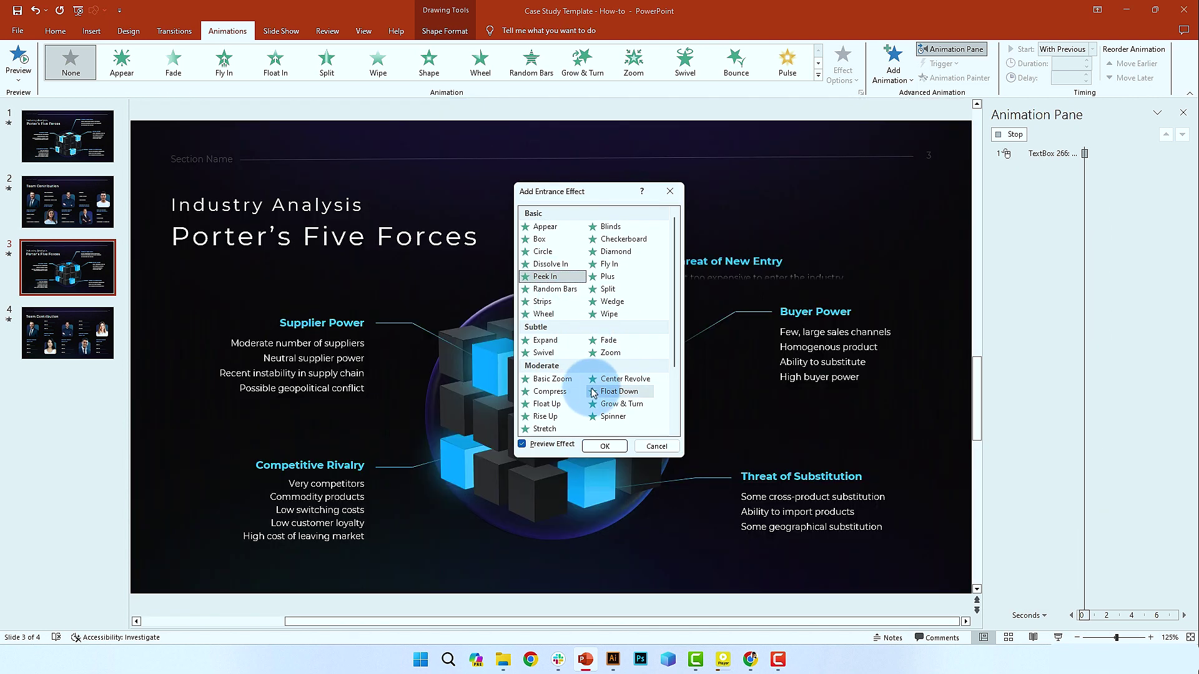
click(604, 446)
click(842, 62)
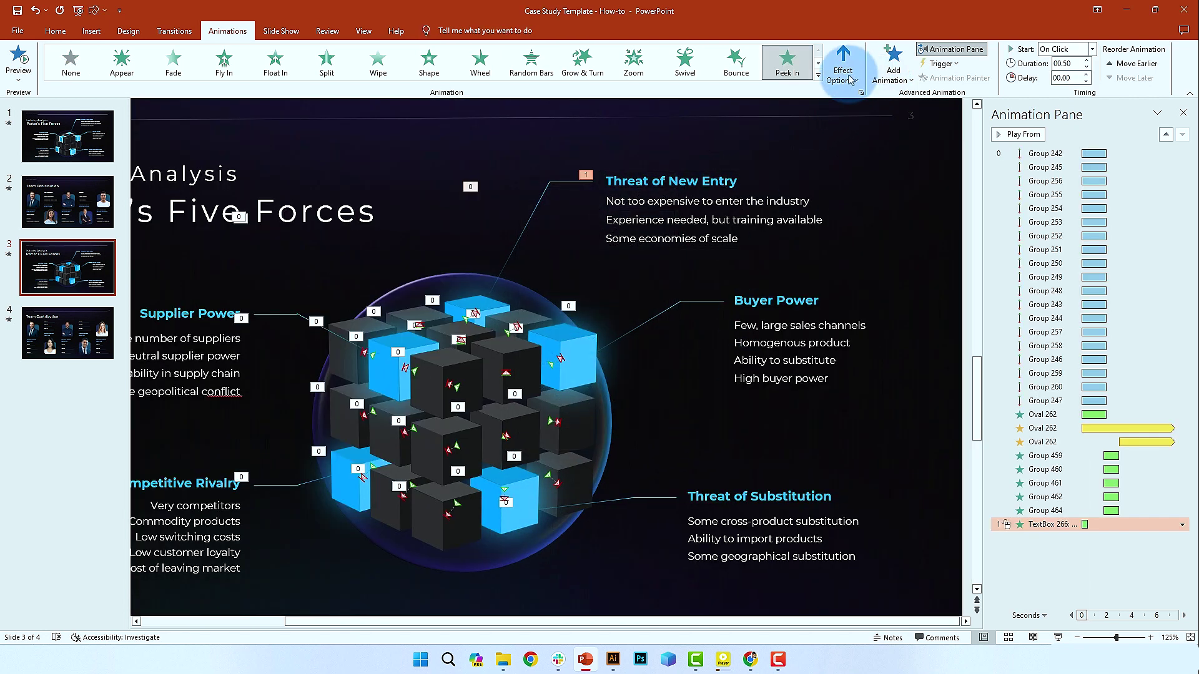
click(874, 143)
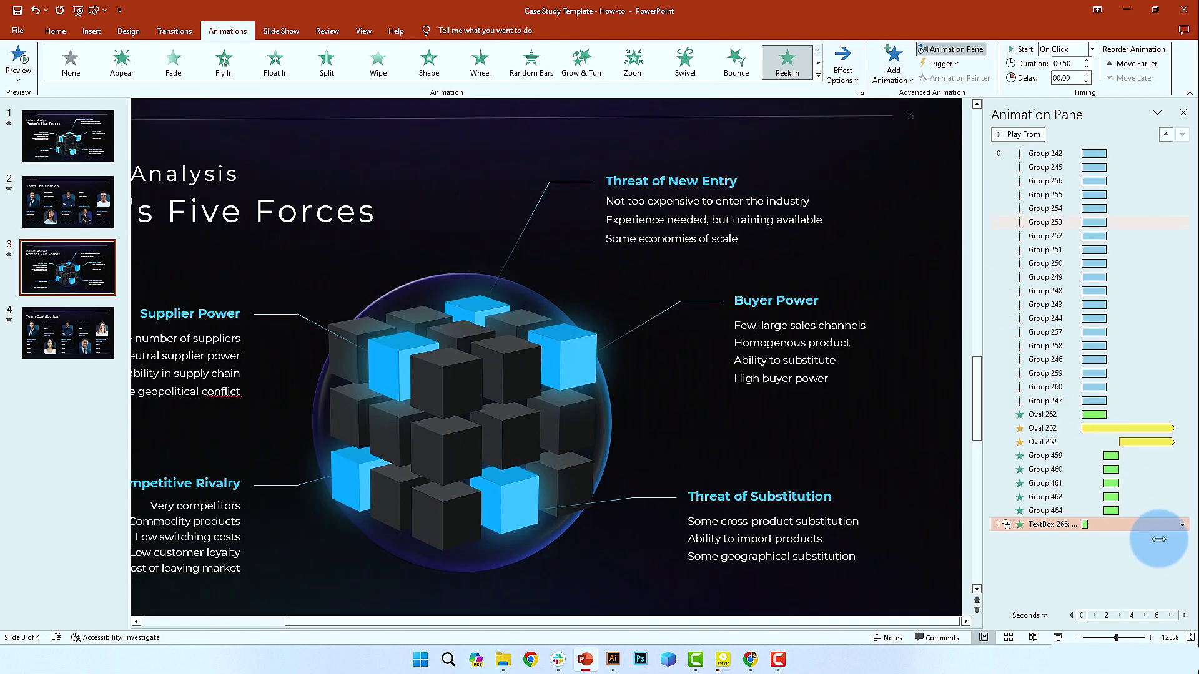
Step: Set the Threat of New Entry text's Peek In to start With Previous, with a 2-second duration and a 2.5-second delay
click(1182, 524)
click(1136, 553)
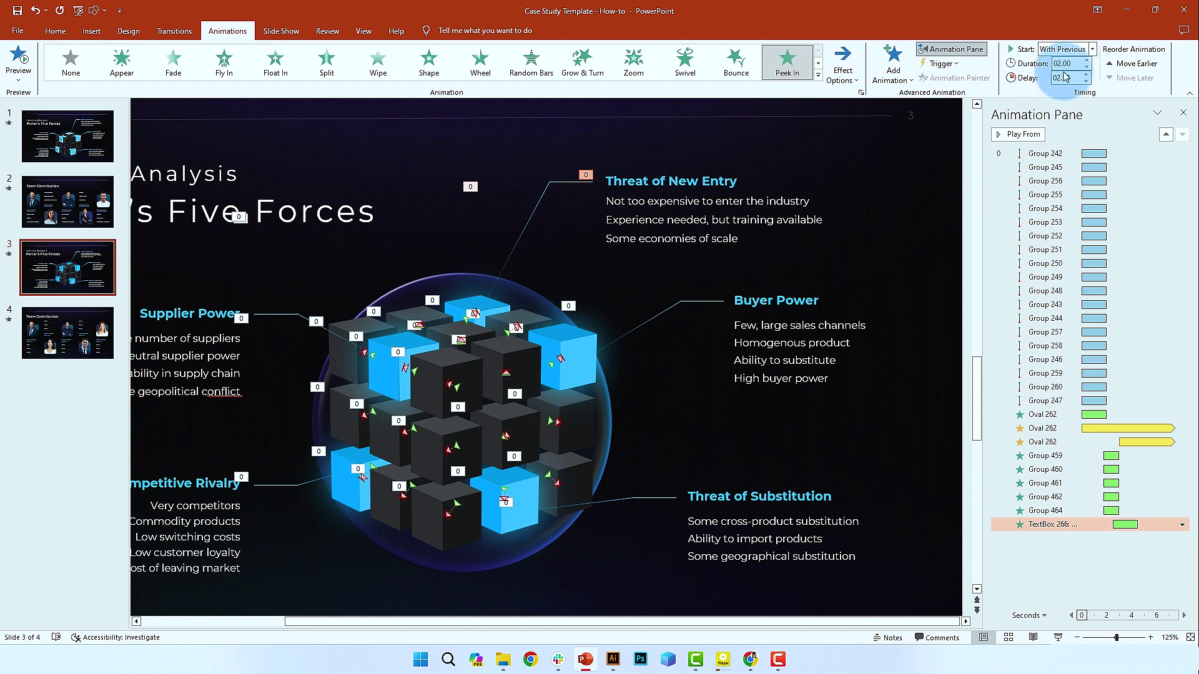
text(50)
Step: Copy the Peek In animation from the Threat of New Entry text to the Buyer Power and Threat of Substitution text boxes
click(647, 173)
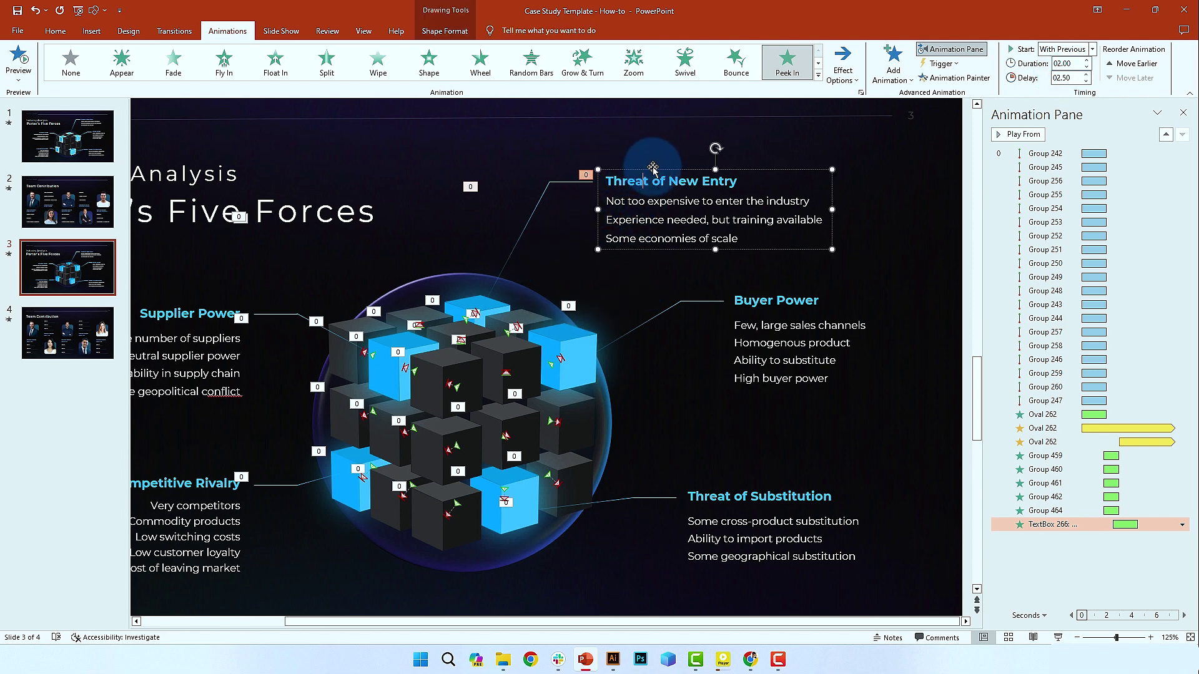
click(956, 77)
click(813, 356)
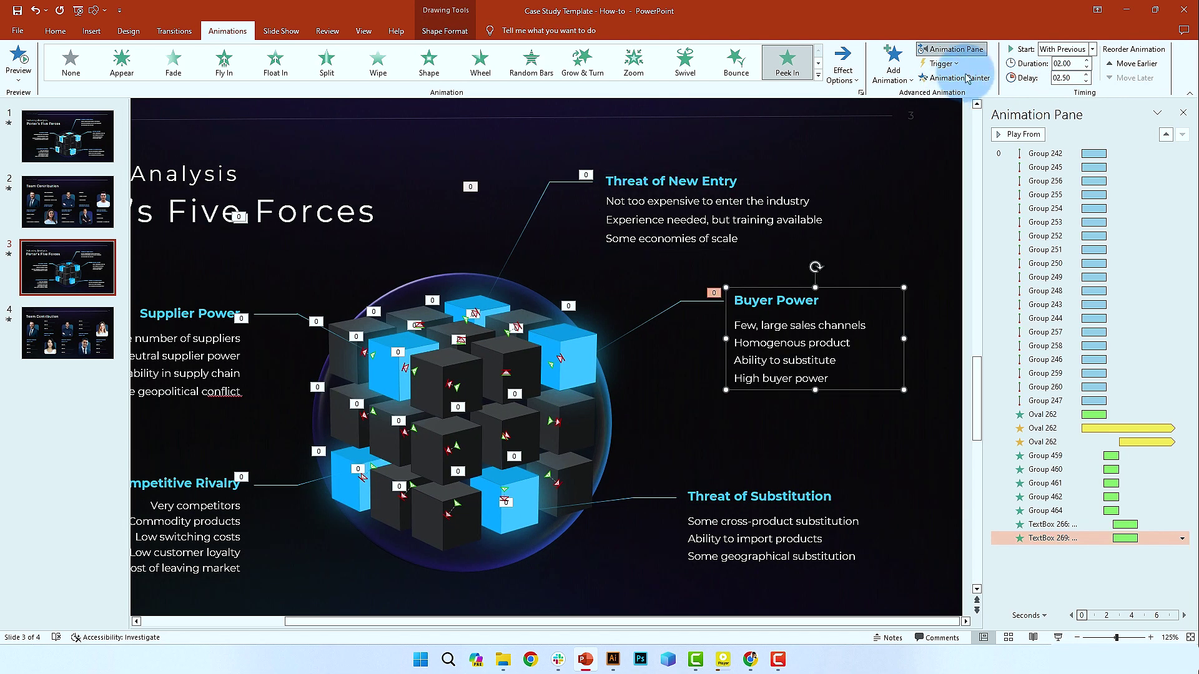
click(956, 78)
click(769, 541)
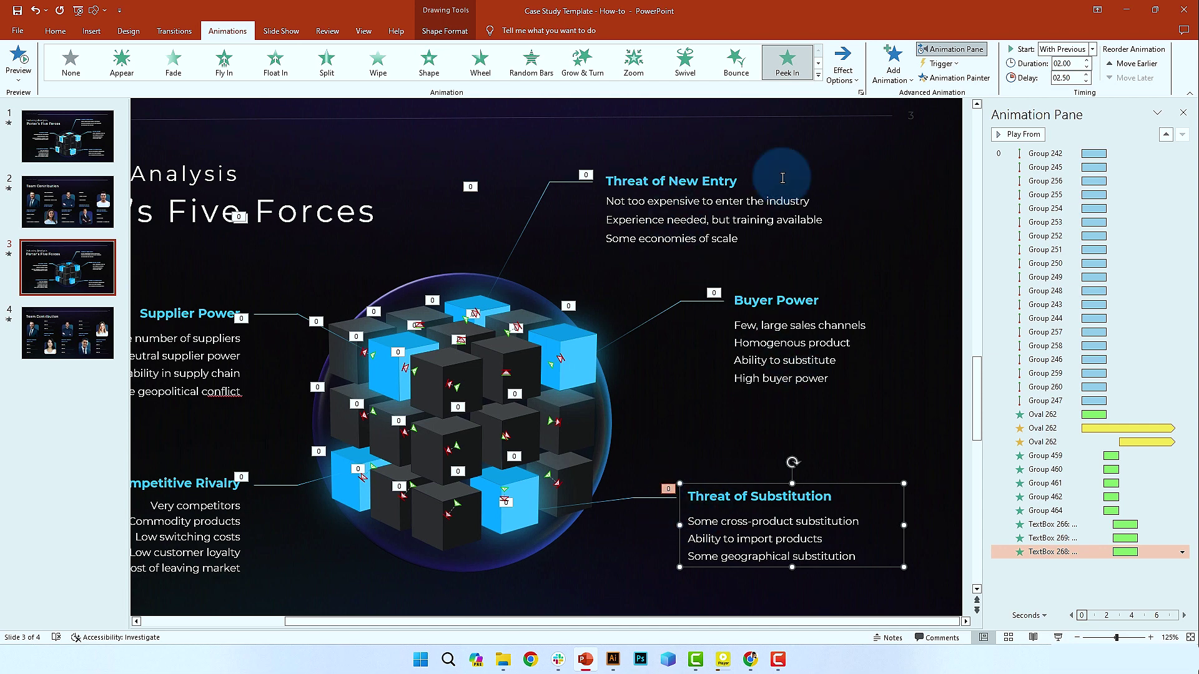
Step: Copy the Threat of Substitution text's Peek In animation to the Competitive Rivalry and Supplier Power text boxes
click(644, 495)
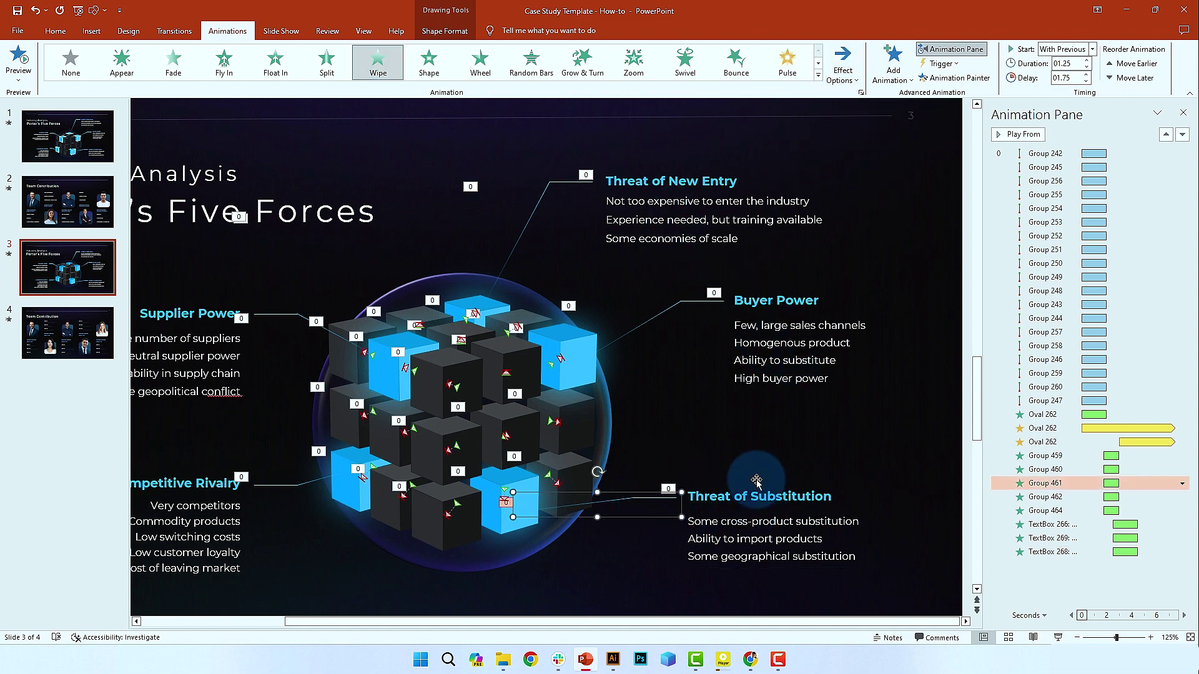
click(757, 494)
click(955, 77)
click(225, 519)
scroll(685, 216, left, 3)
click(955, 77)
click(369, 331)
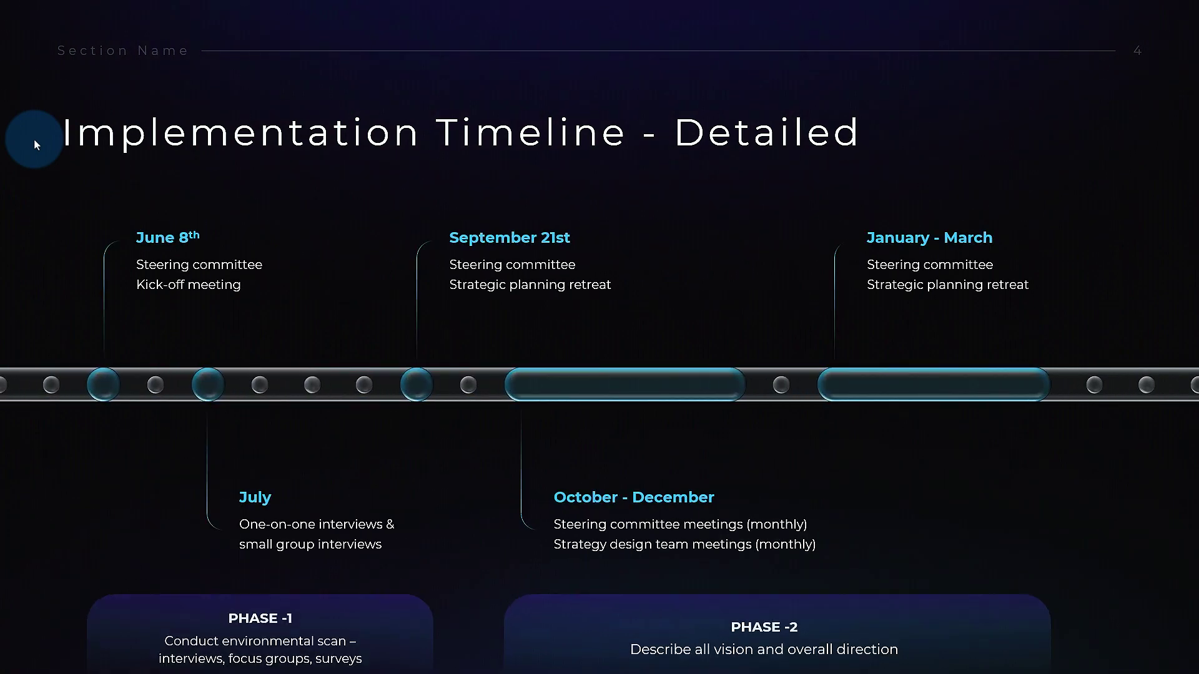
Step: Advance the slide show from the Implementation Timeline - Detailed slide to the KPIs and Deliverables slide
key(Right)
key(Right)
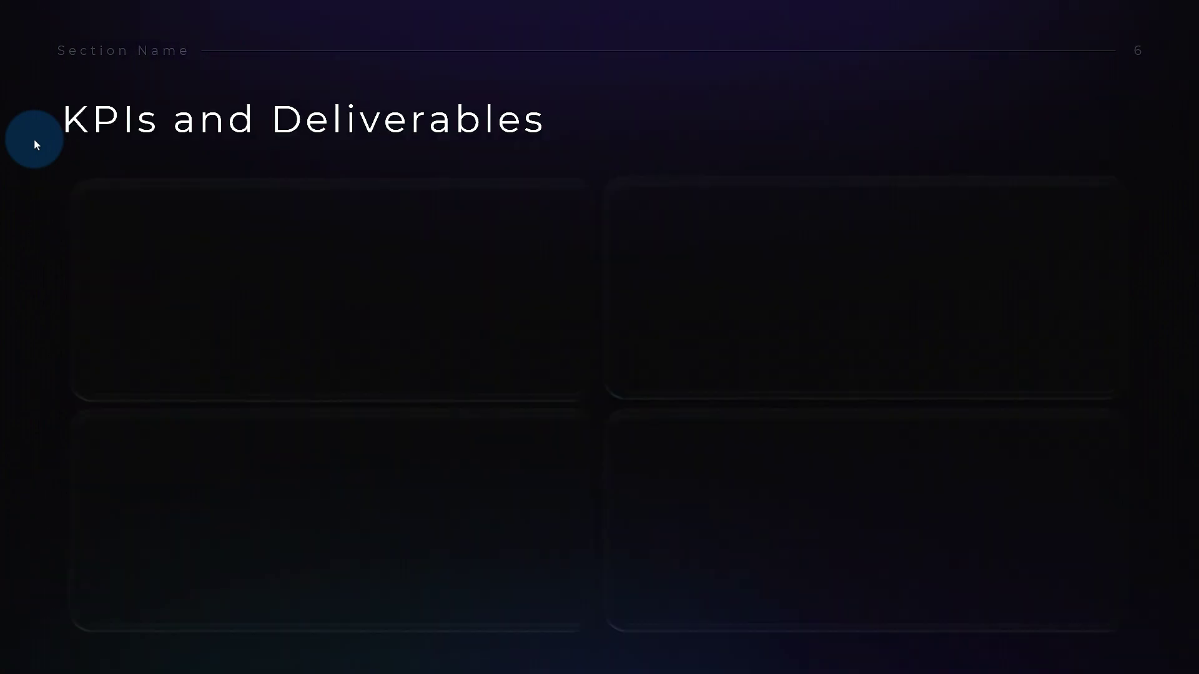